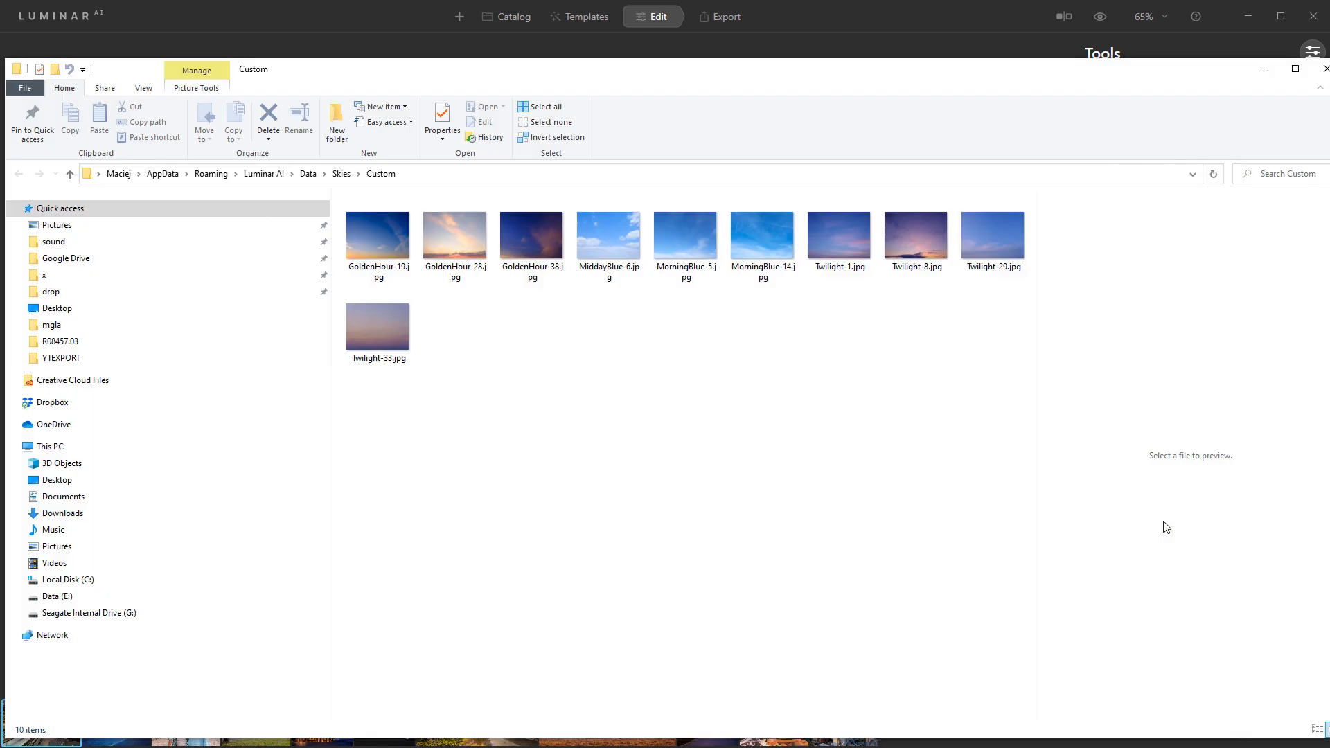
# - Close the custom skies folder window and filter the Sky AI sky list to the Custom category
pyautogui.moveTo(1190, 76); pyautogui.dragTo(1173, 74)
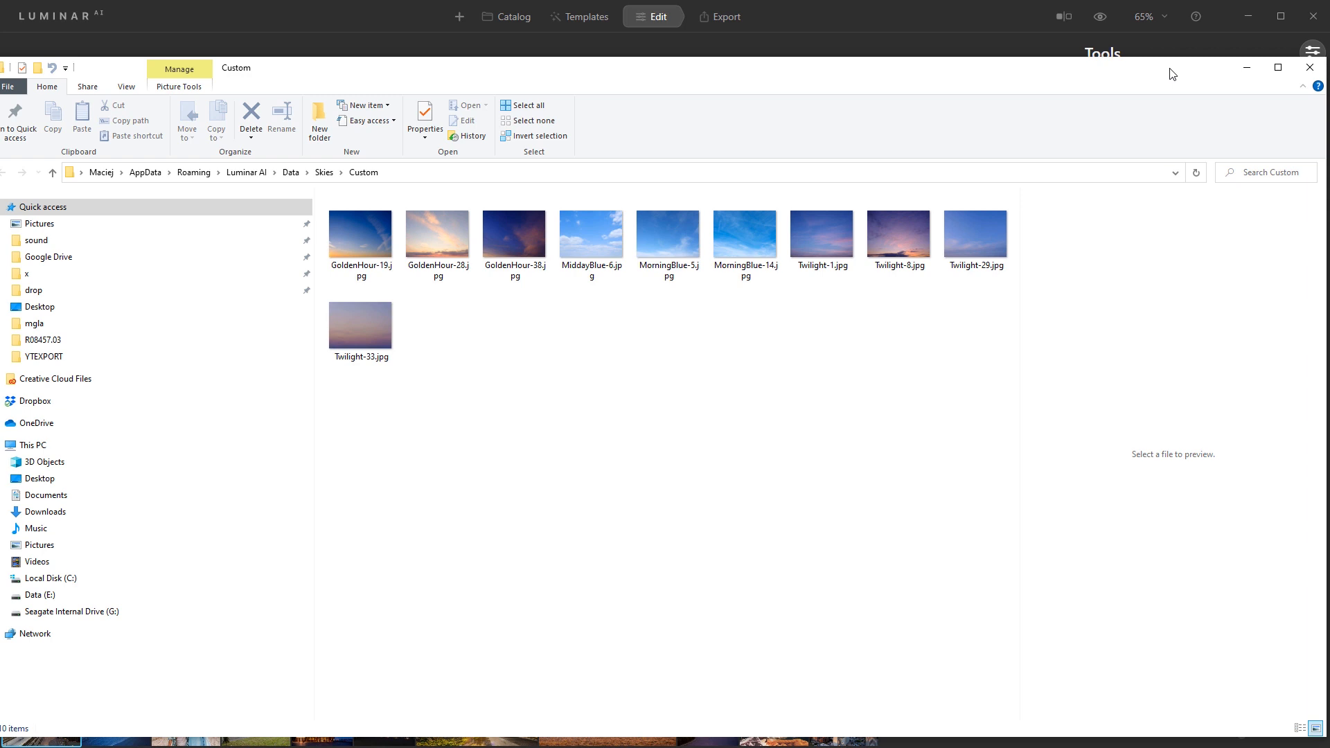
pyautogui.click(1309, 67)
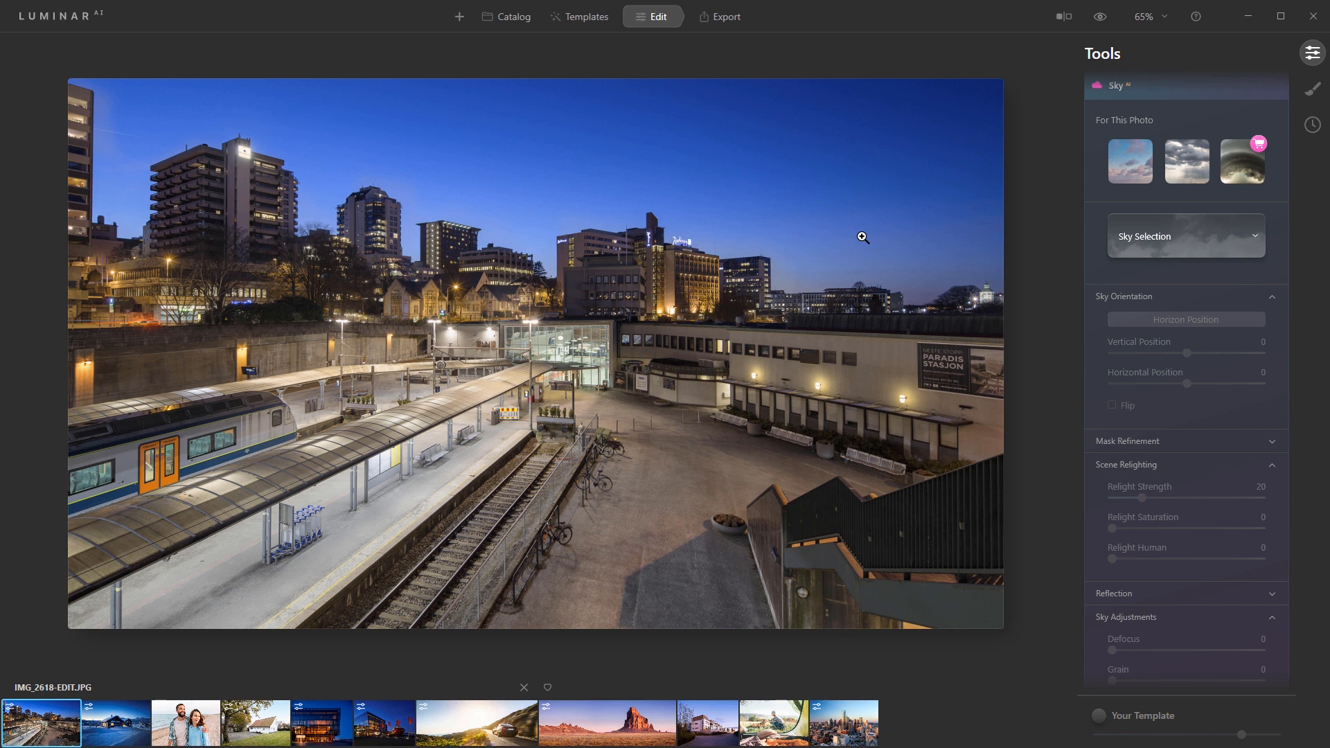
pyautogui.click(1147, 228)
pyautogui.click(1147, 274)
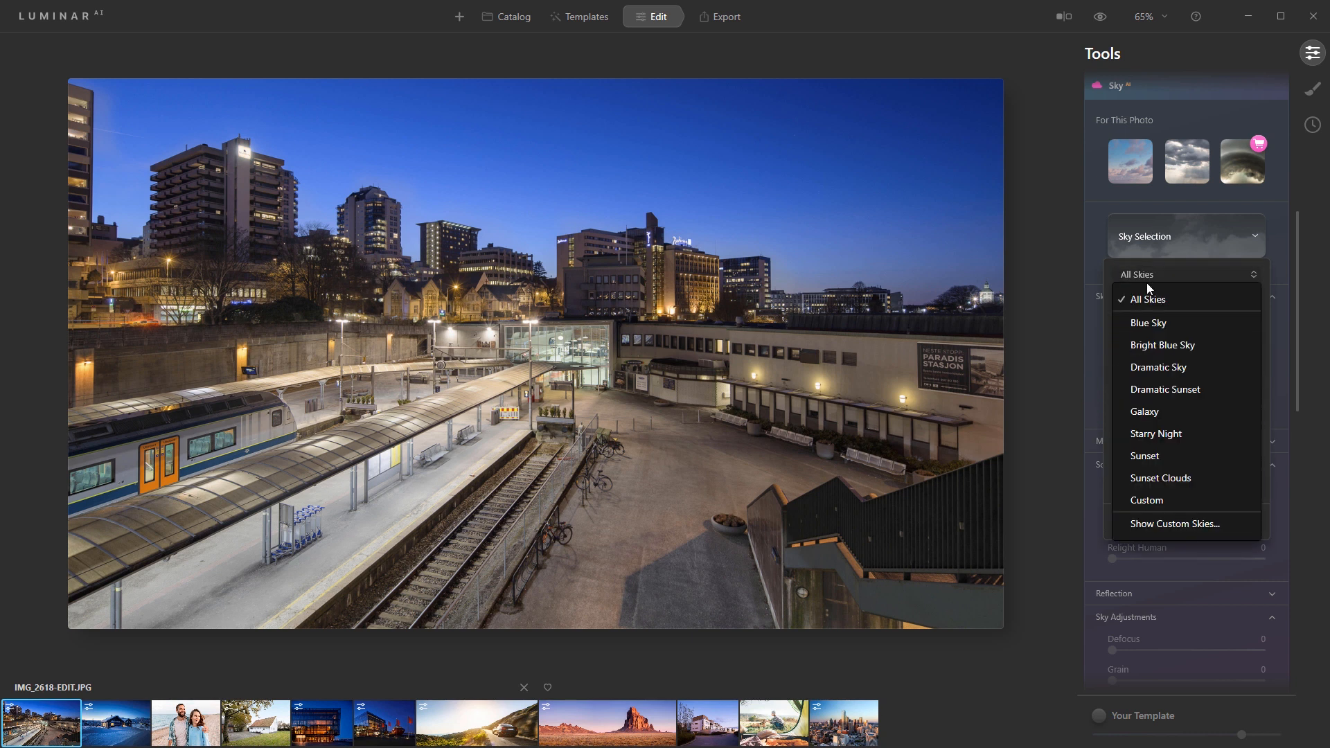
pyautogui.click(1154, 502)
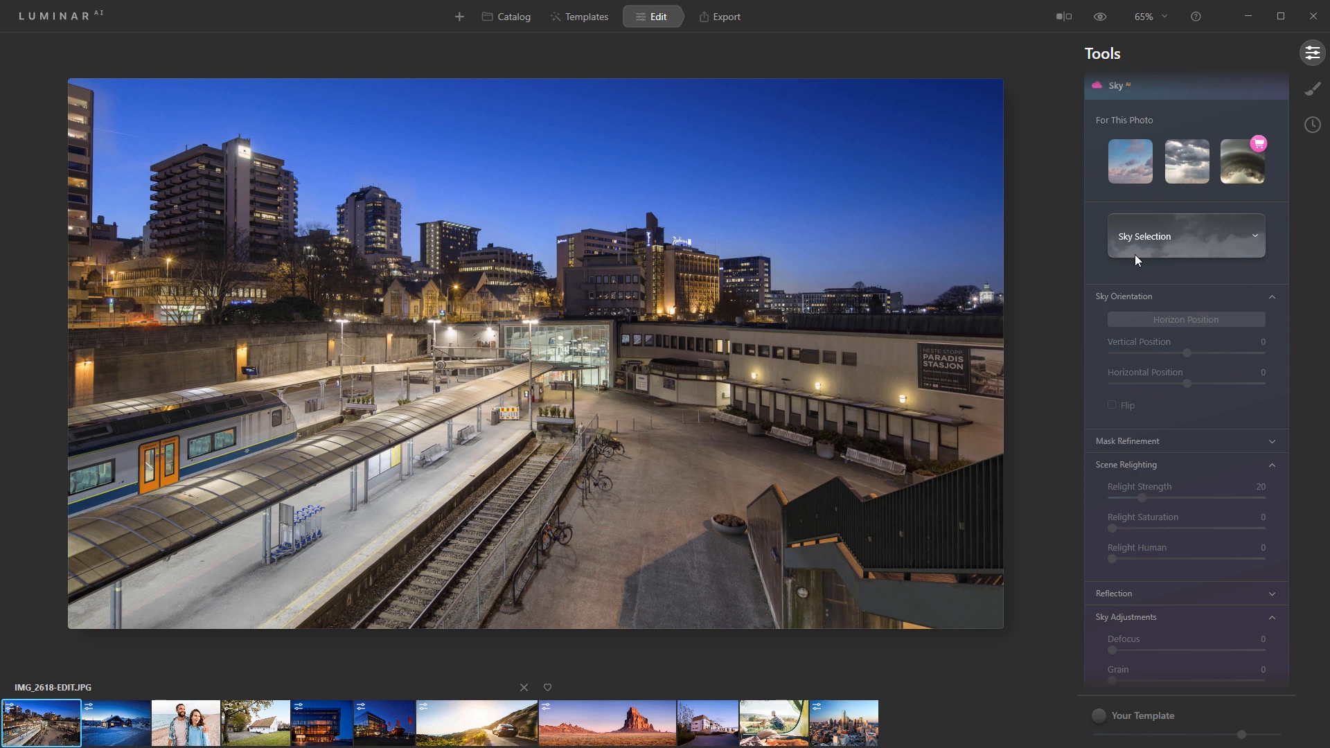
# - Replace the sky in the train station photo with the custom Twilight-8 sky
pyautogui.click(1157, 238)
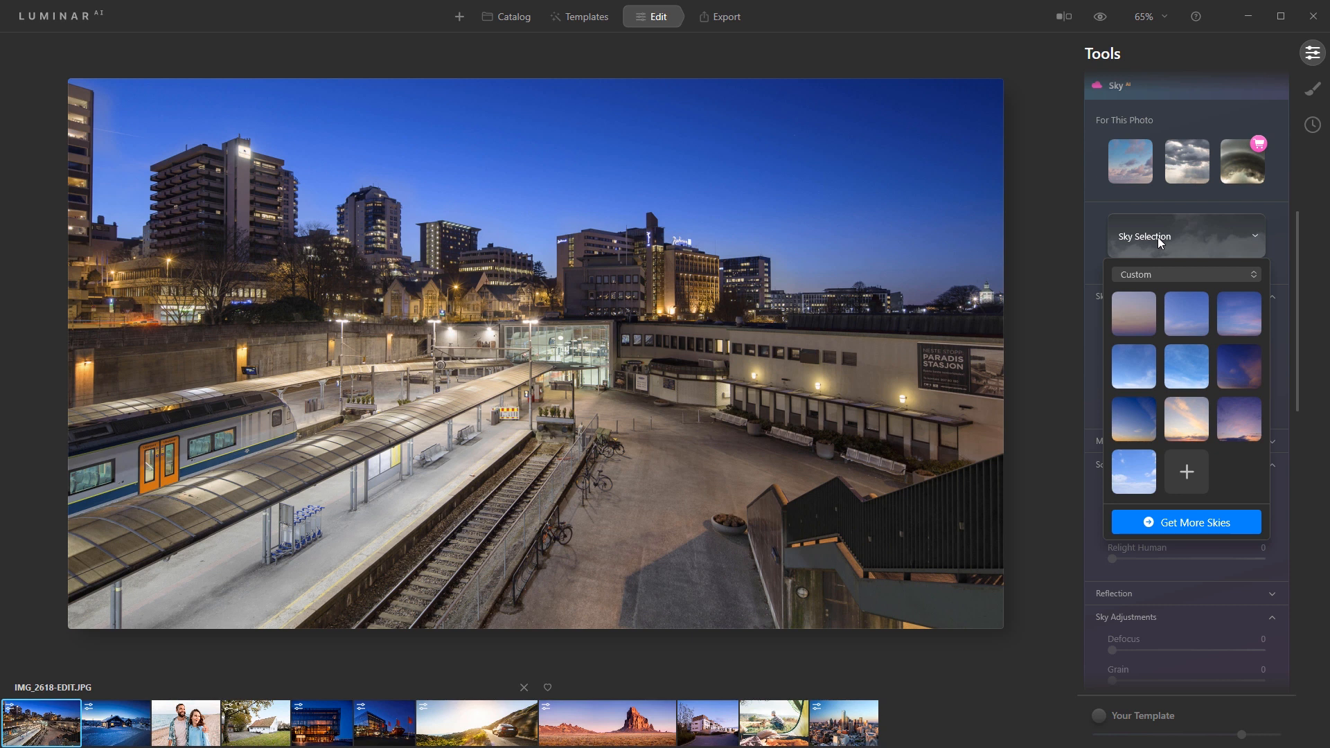
pyautogui.click(1231, 417)
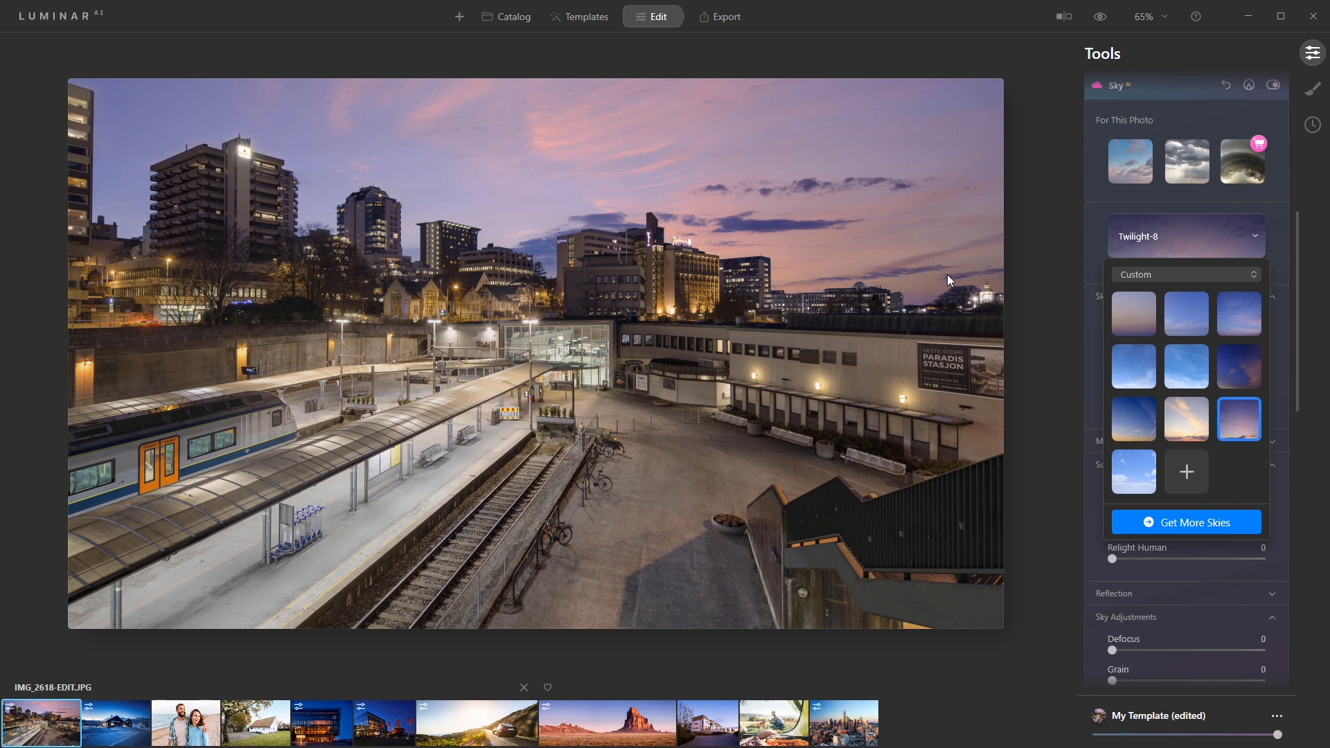
pyautogui.click(1176, 239)
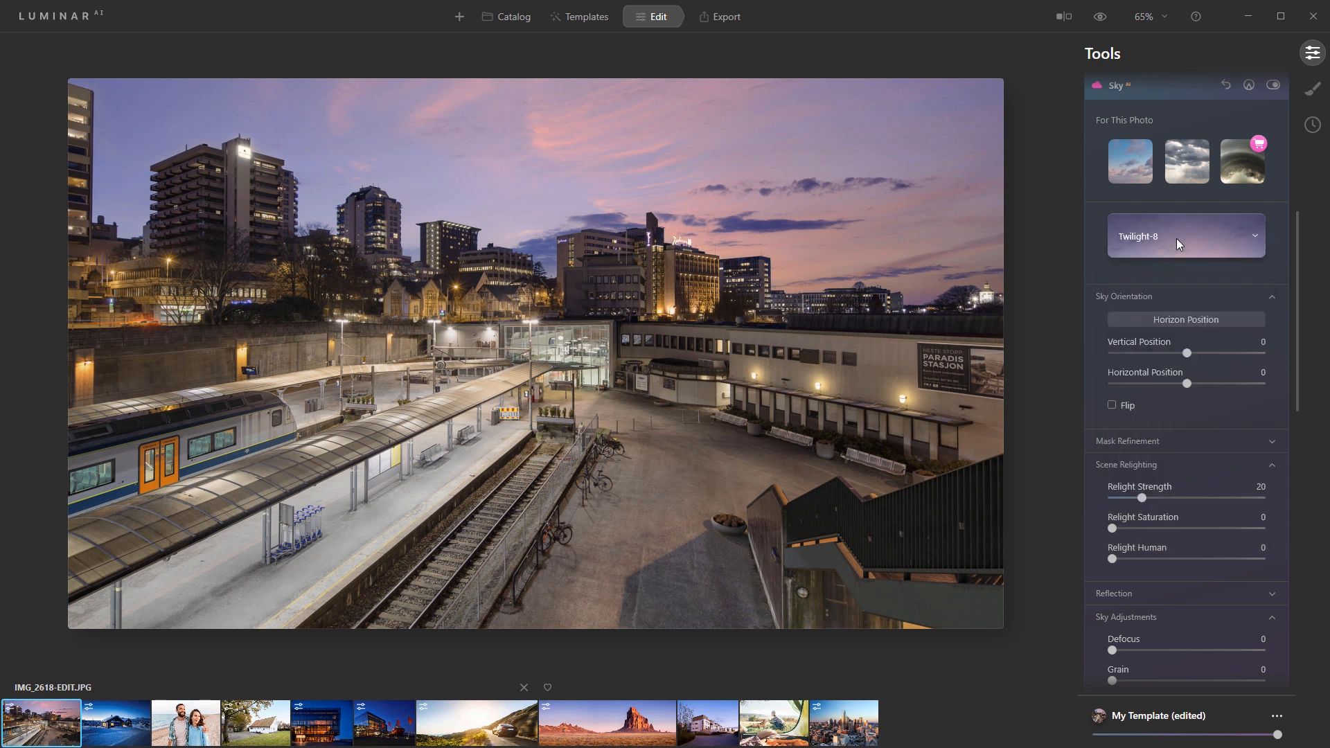
# - Reposition the replacement sky's horizon at the level of the station building's roofline
pyautogui.click(1163, 318)
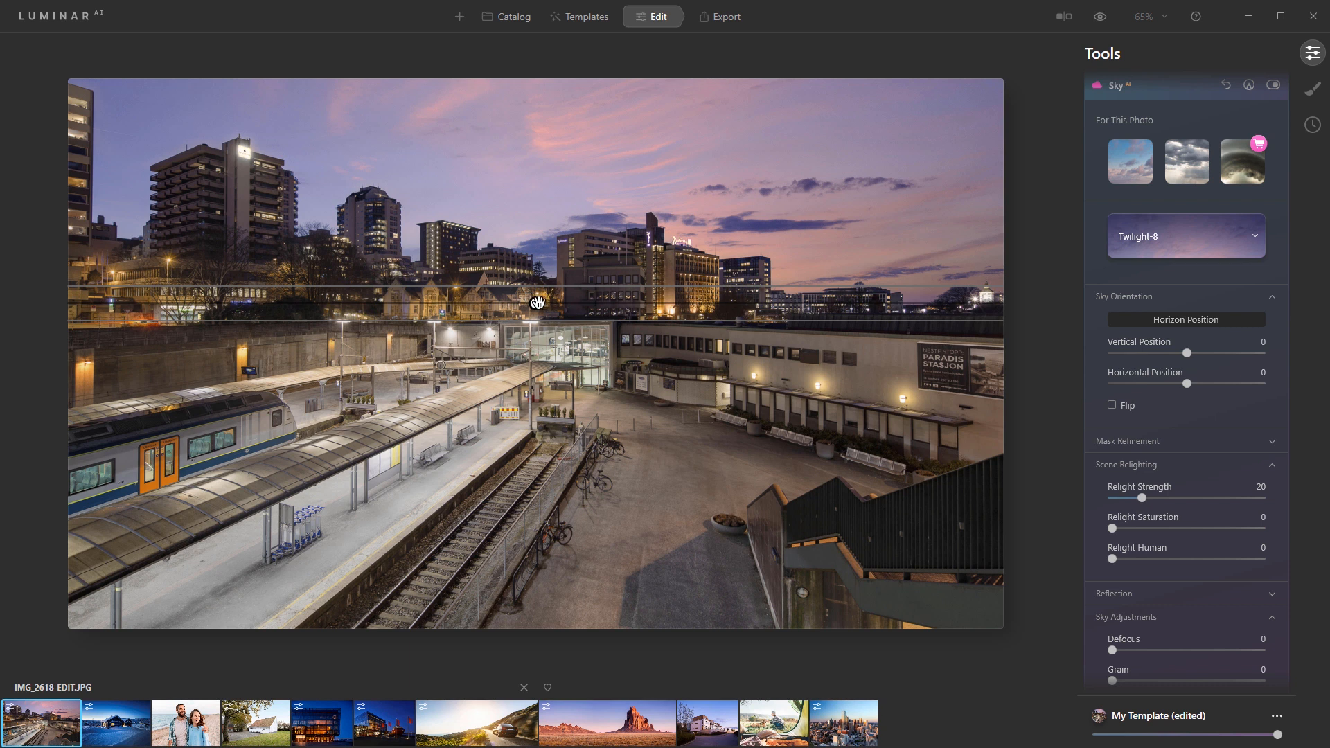
pyautogui.moveTo(530, 299); pyautogui.dragTo(556, 228)
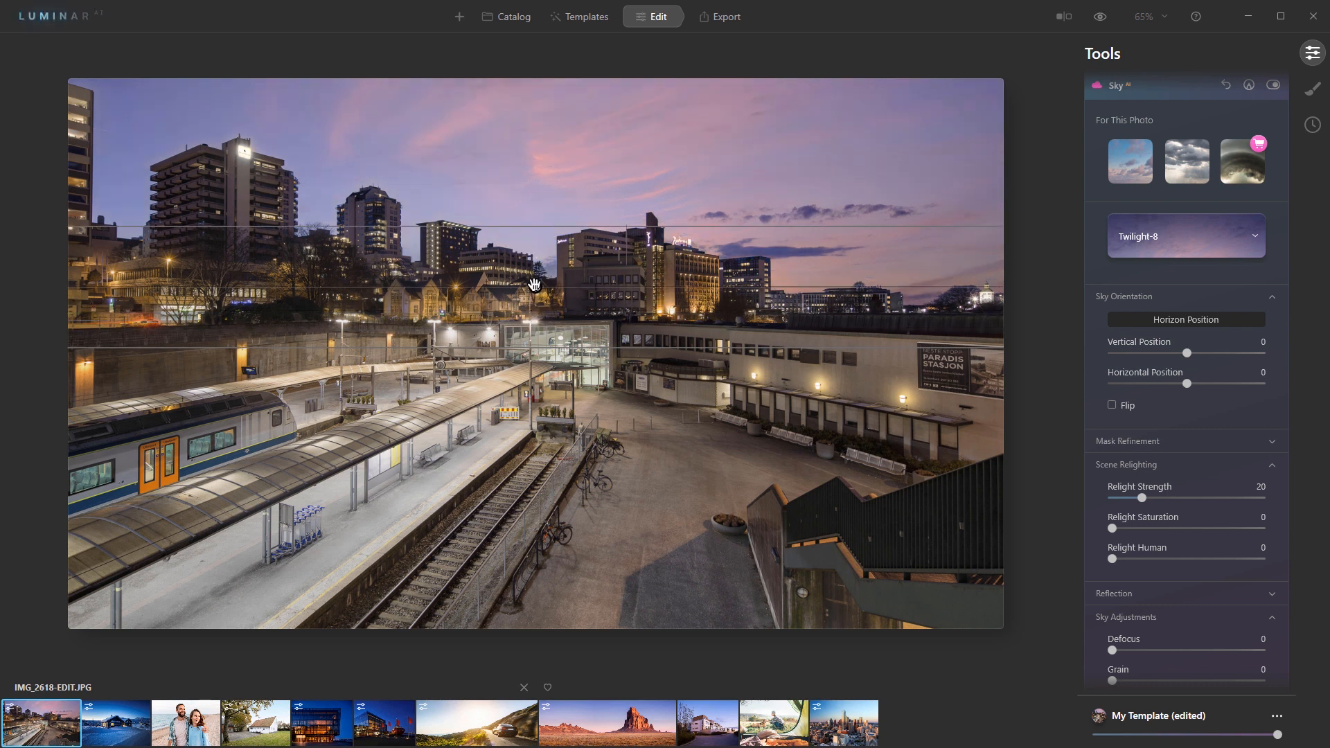
pyautogui.moveTo(534, 285); pyautogui.dragTo(531, 317)
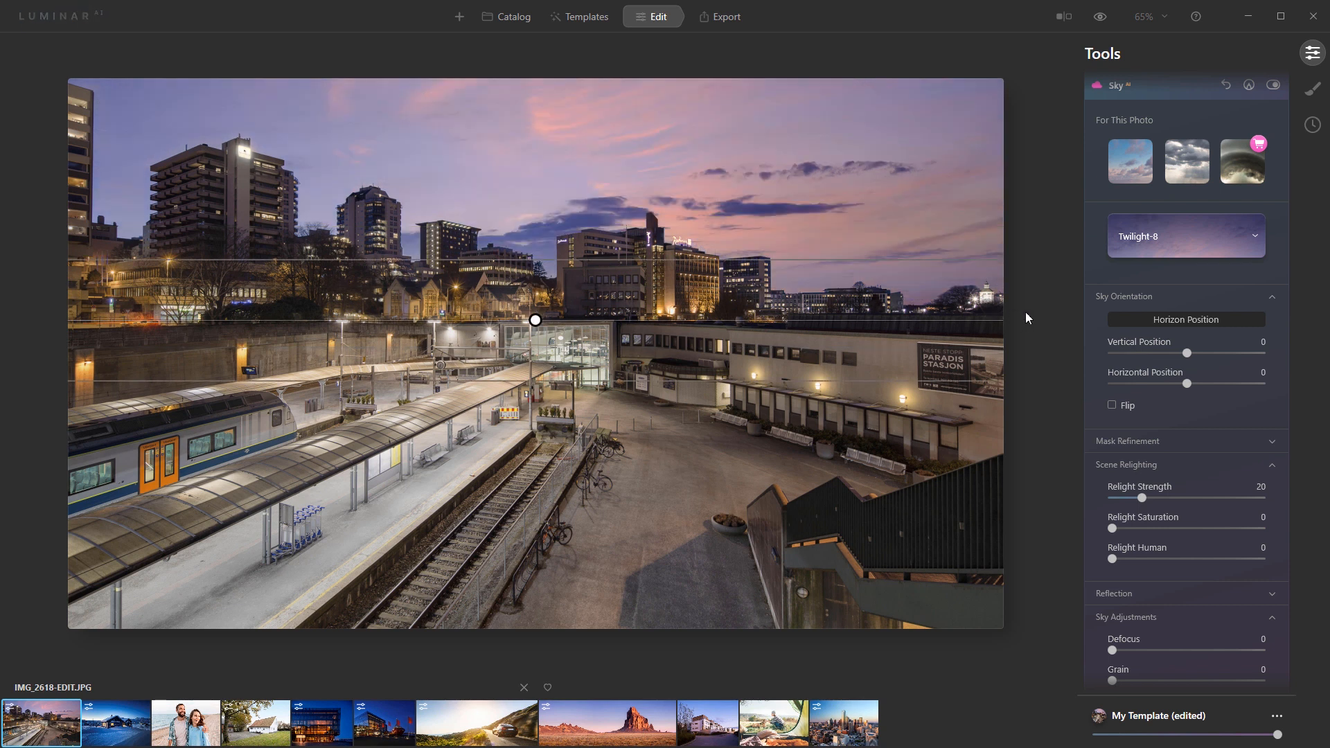
pyautogui.click(1123, 321)
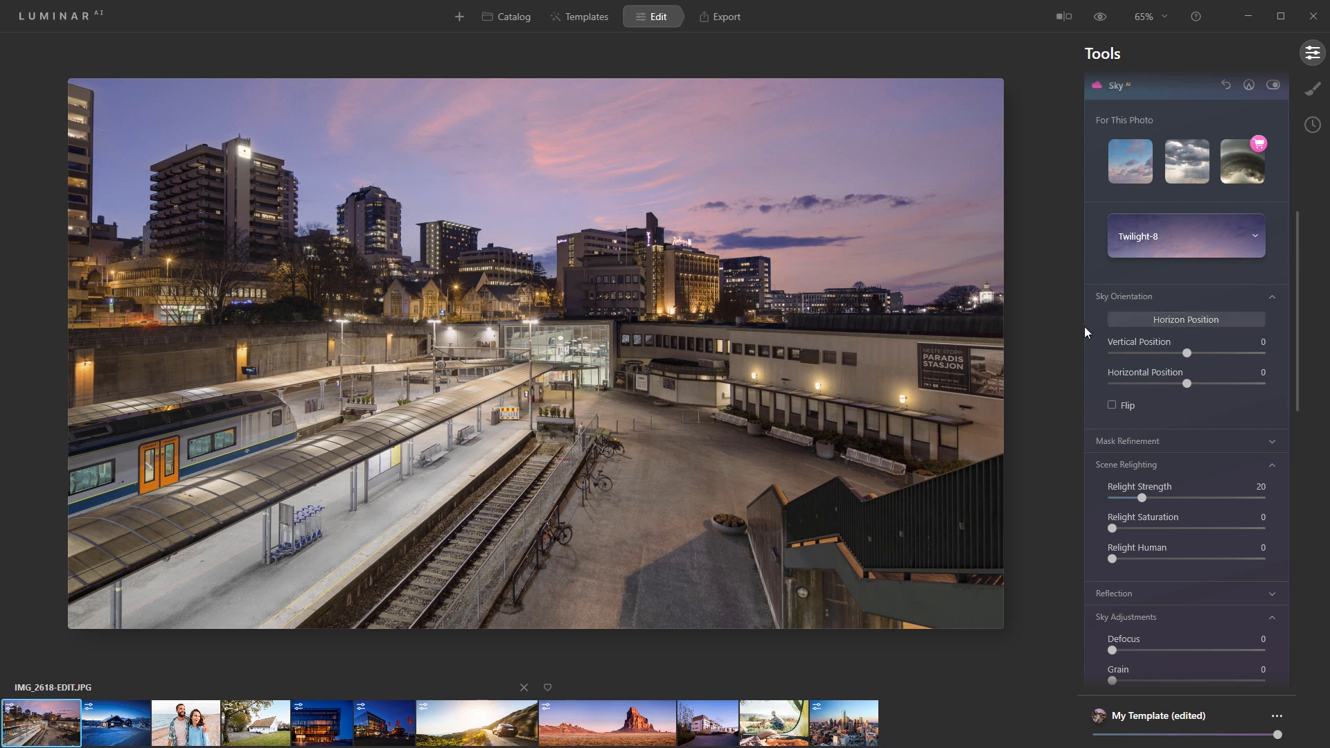
# - Set the sky's Vertical Position to -20 and raise its Brightness slightly
pyautogui.moveTo(1179, 353); pyautogui.dragTo(1167, 354)
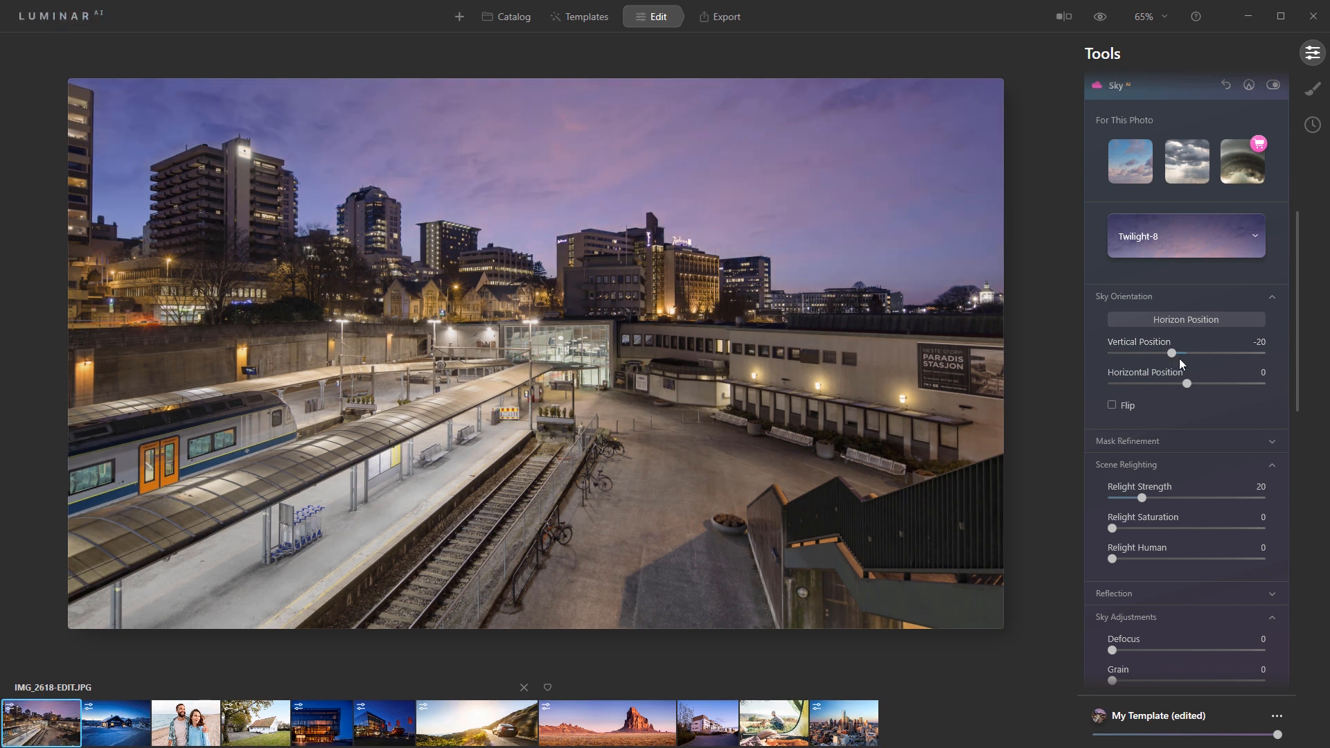
pyautogui.scroll(-3, 1186, 570)
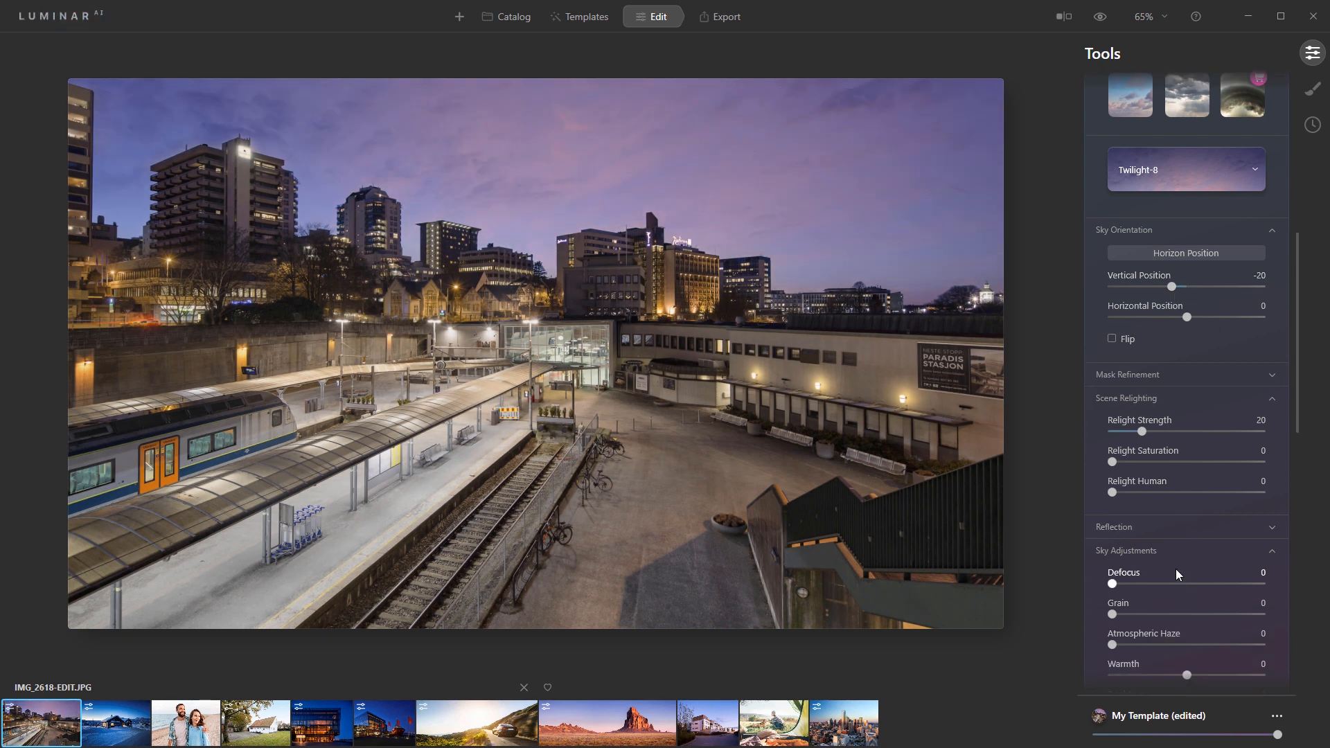
pyautogui.scroll(-1, 1165, 529)
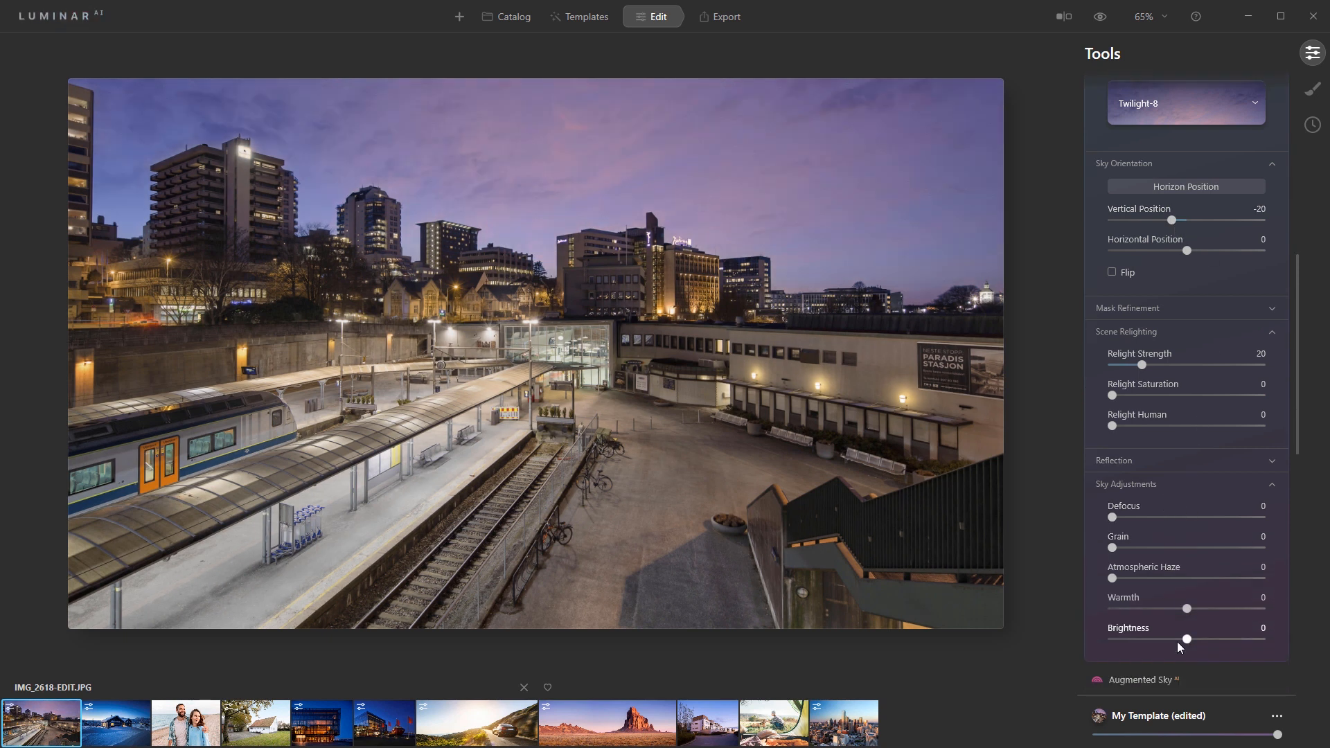
pyautogui.moveTo(1182, 642); pyautogui.dragTo(1201, 638)
# - Open the snowy cabin photo IMG_1680.JPG and replace its sky with the custom Twilight-1 sky
pyautogui.click(111, 741)
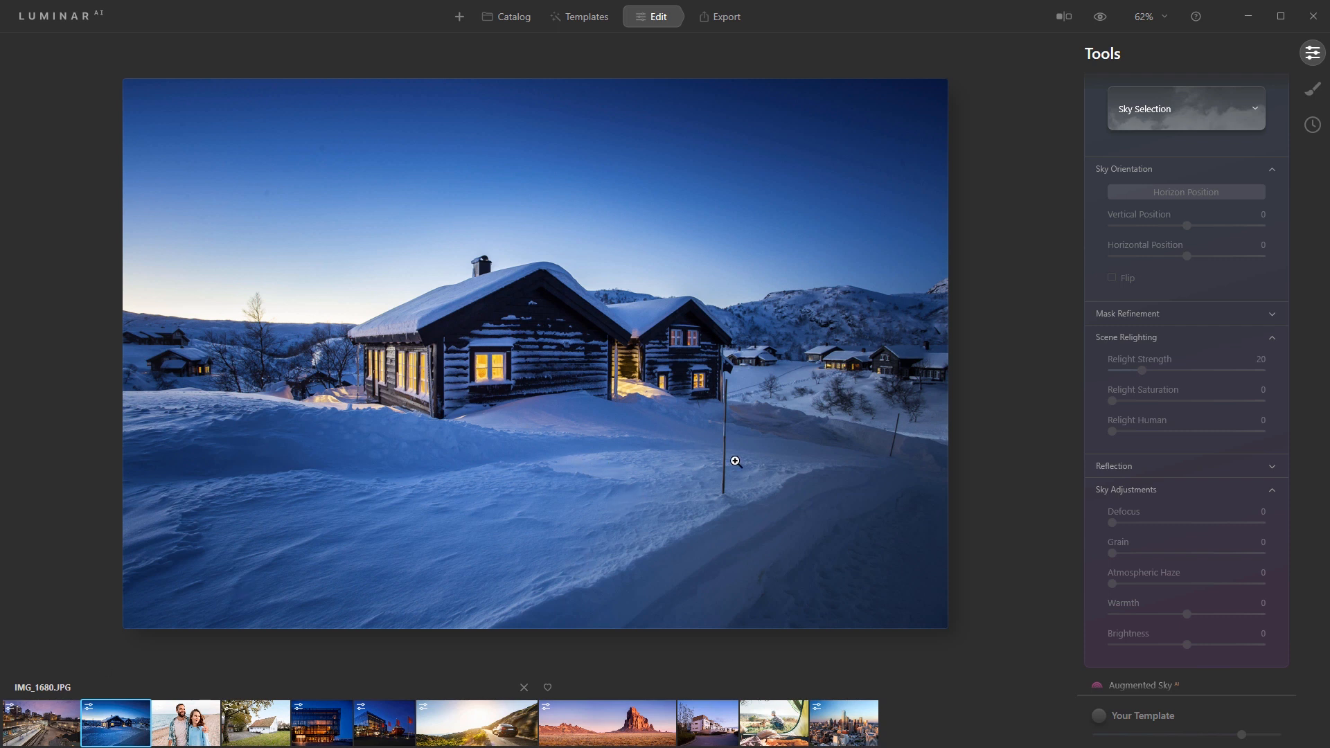
pyautogui.click(1166, 105)
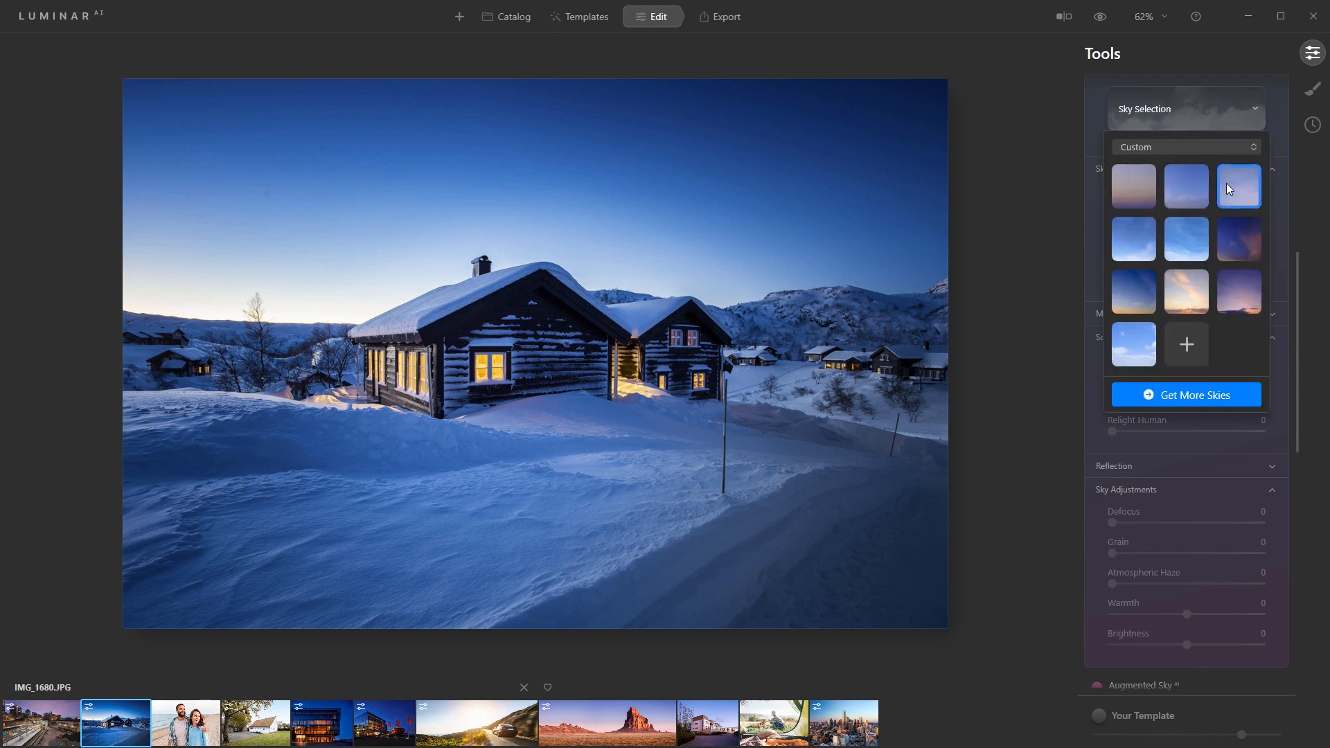
pyautogui.click(1226, 182)
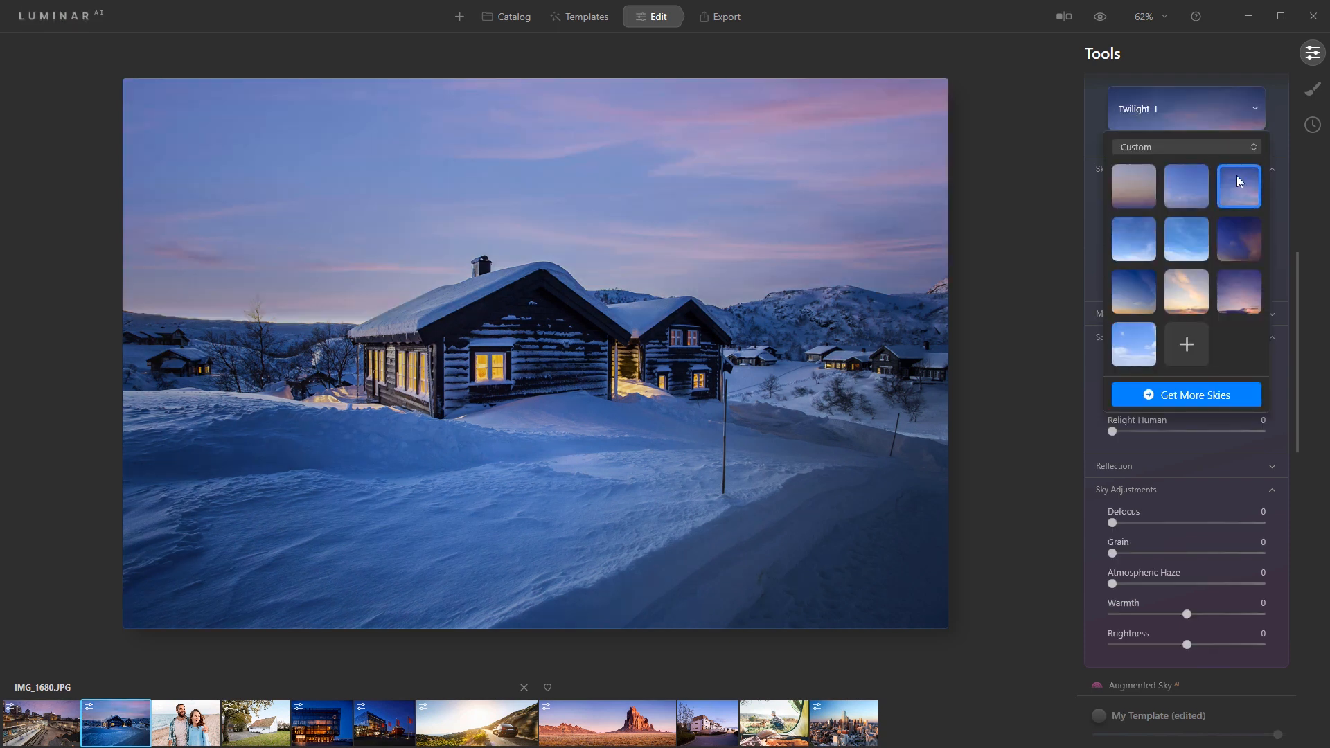
pyautogui.click(1205, 124)
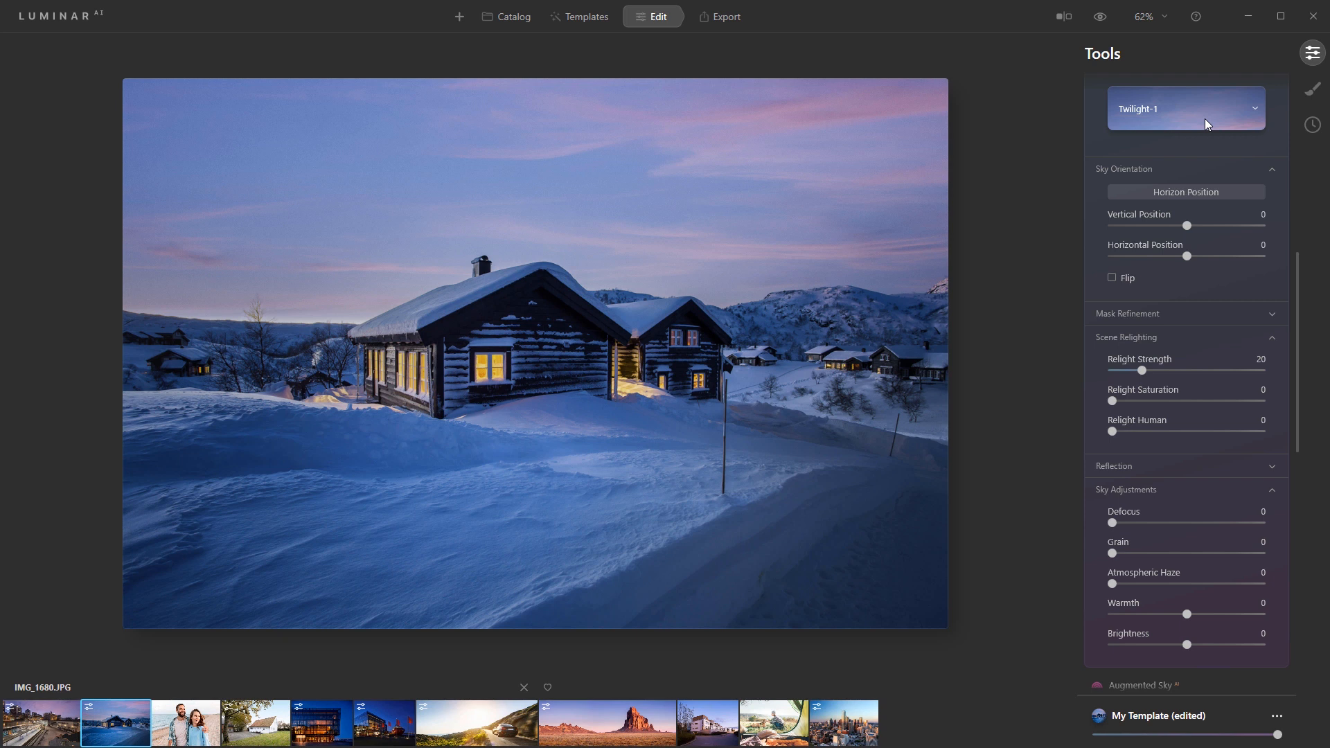
# - Extend the lower horizon line down into the snowy foreground to lower the cabin photo's sky
pyautogui.click(1185, 191)
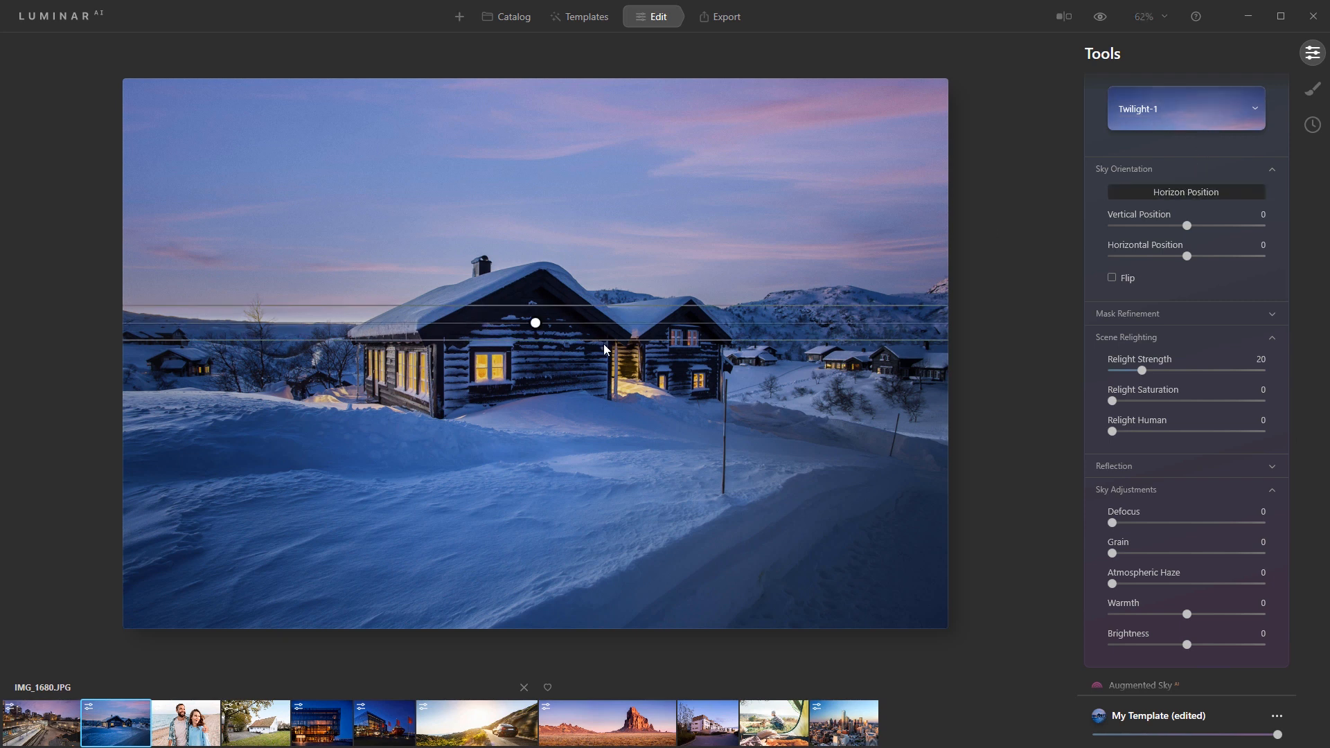
pyautogui.moveTo(601, 340); pyautogui.dragTo(599, 555)
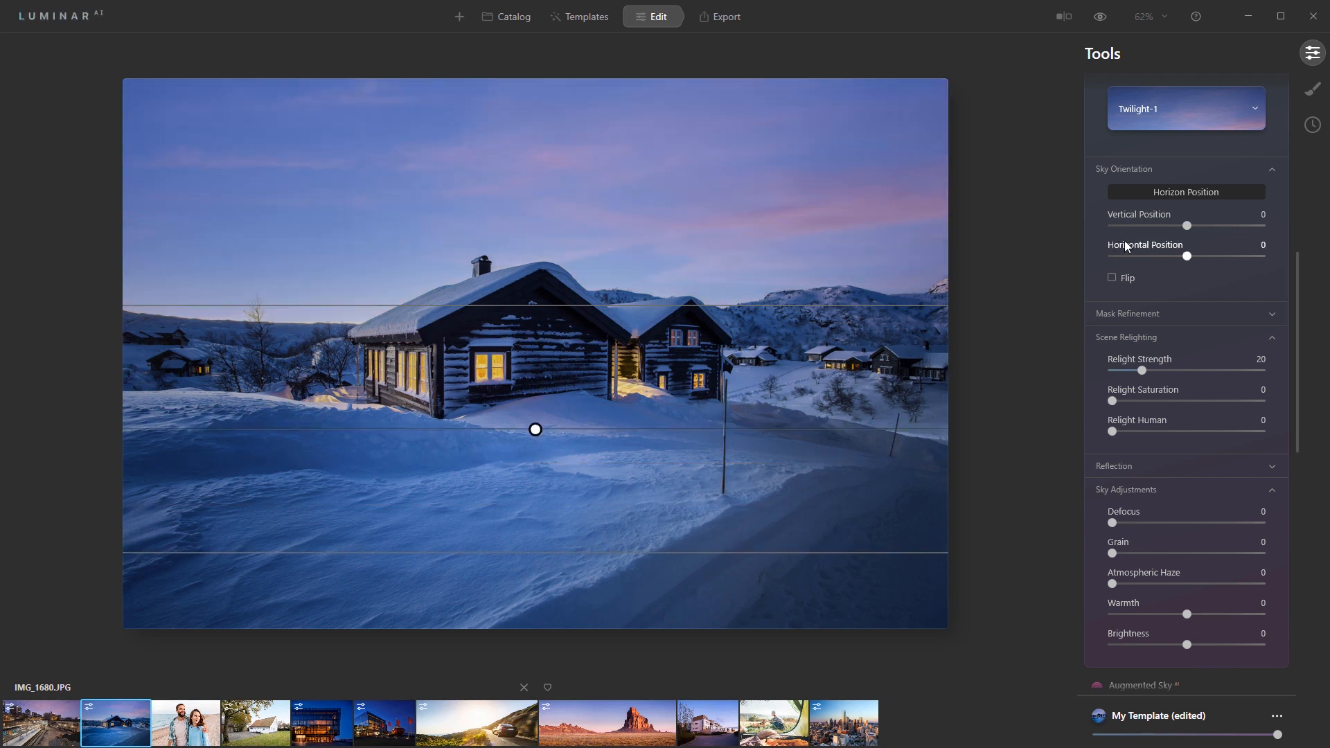
pyautogui.click(1144, 194)
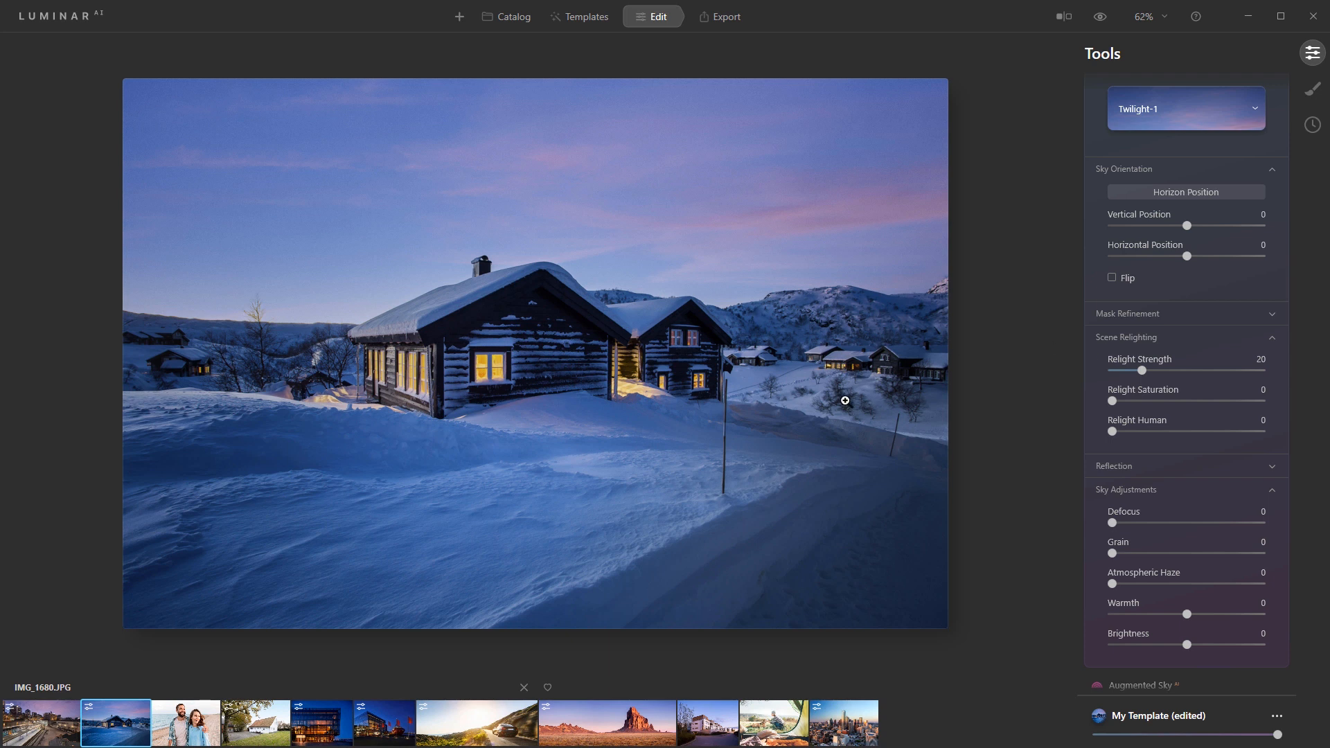
# - Set the cabin photo's Relight Strength to 80 and toggle Sky AI off and on to compare
pyautogui.moveTo(1146, 375); pyautogui.dragTo(1231, 372)
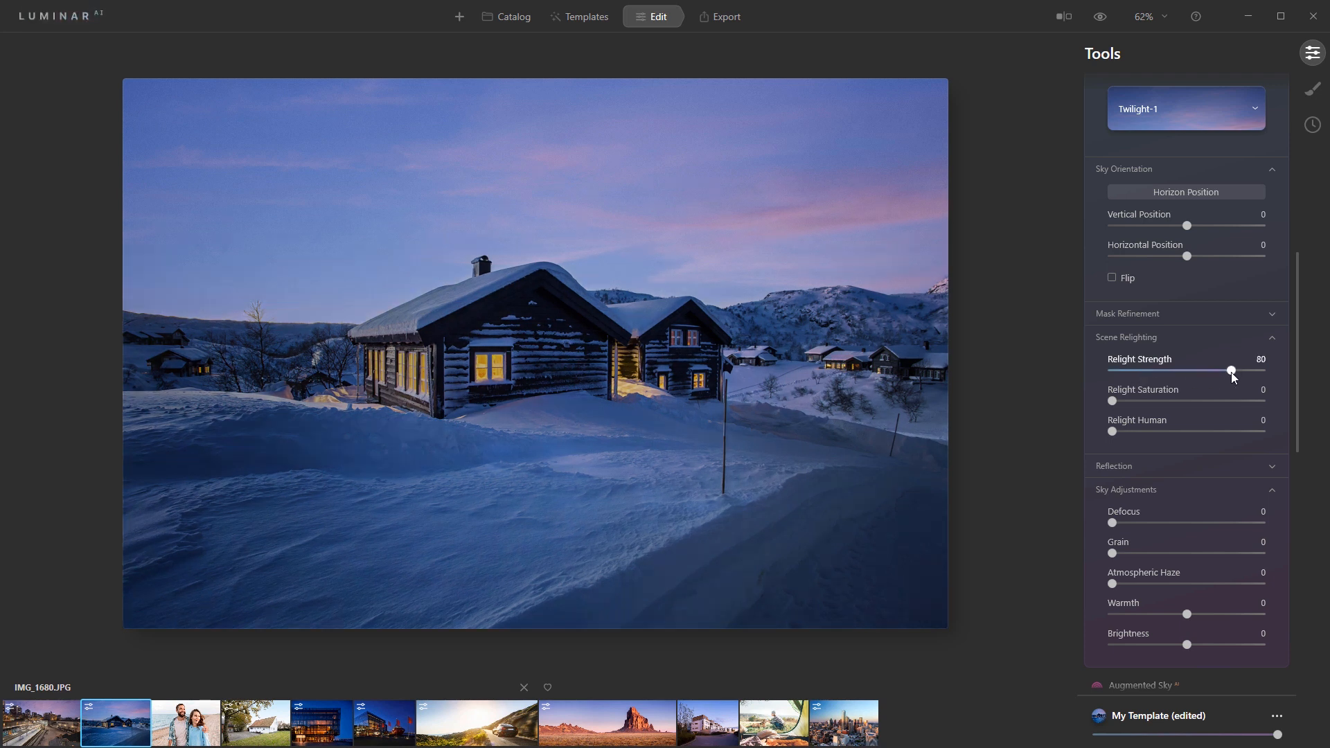
pyautogui.scroll(3, 1195, 241)
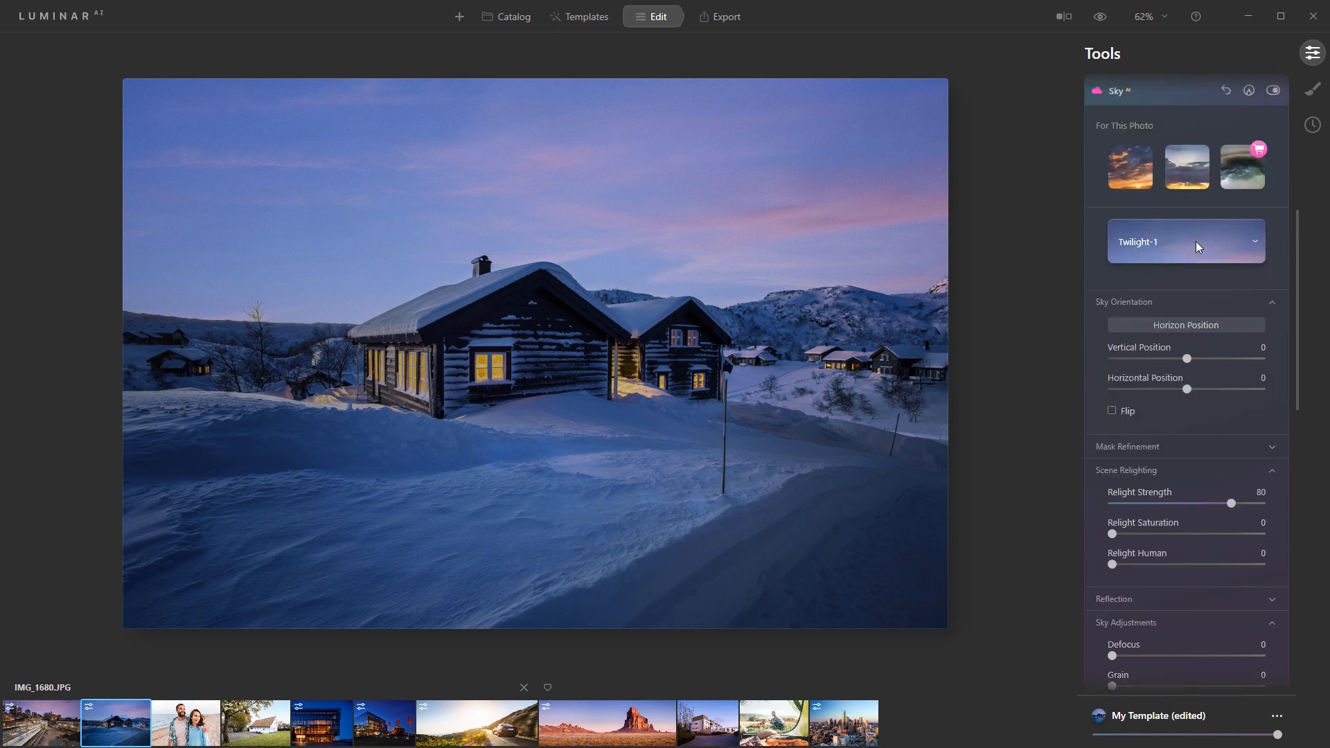
pyautogui.click(1271, 92)
pyautogui.click(1272, 92)
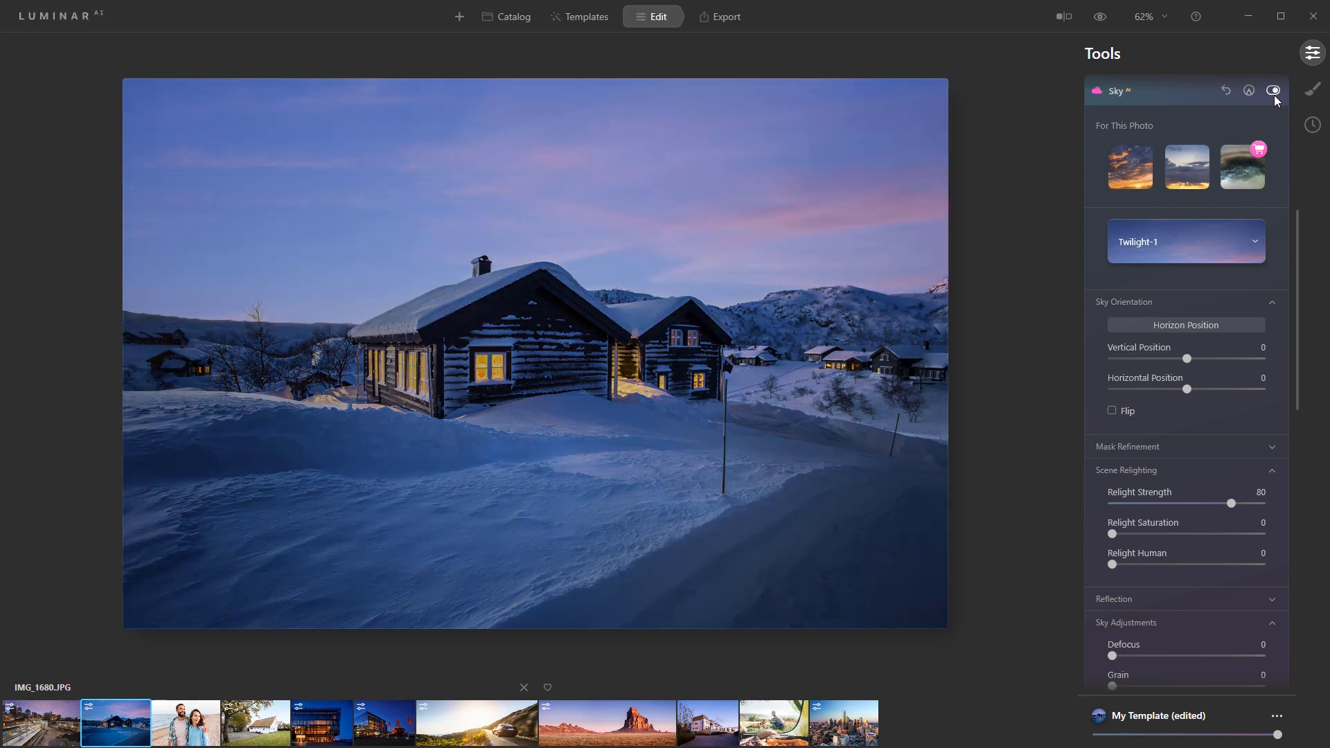
# - Open the photo of the couple on the beach and replace its sky with the custom MorningBlue-5 sky
pyautogui.click(187, 721)
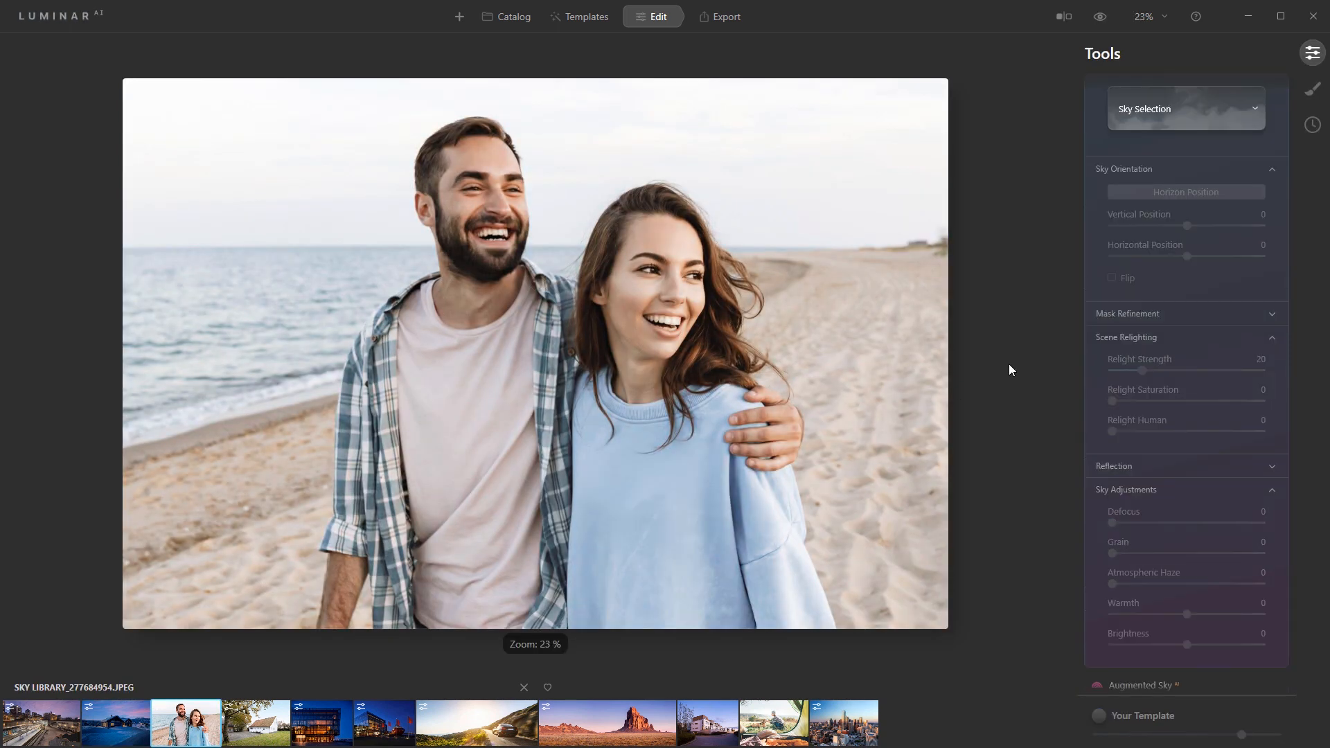
pyautogui.click(1163, 123)
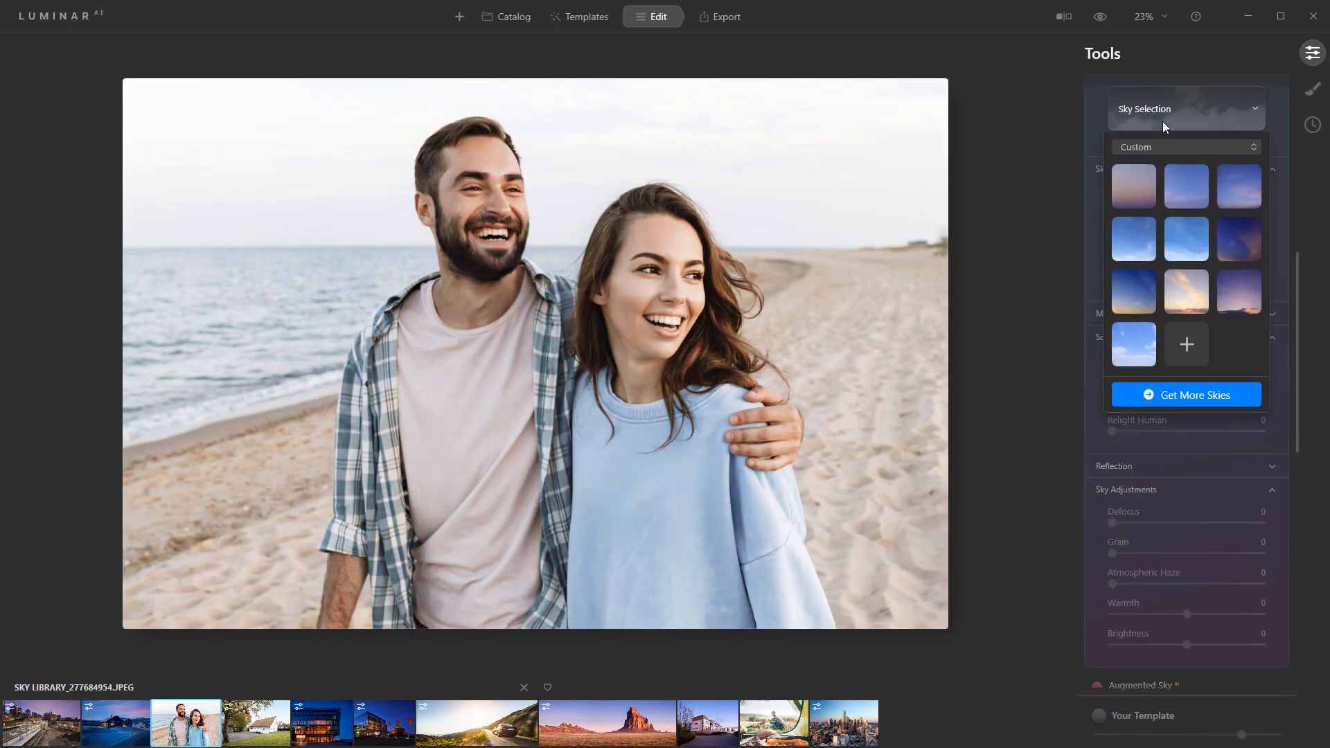
pyautogui.click(1128, 239)
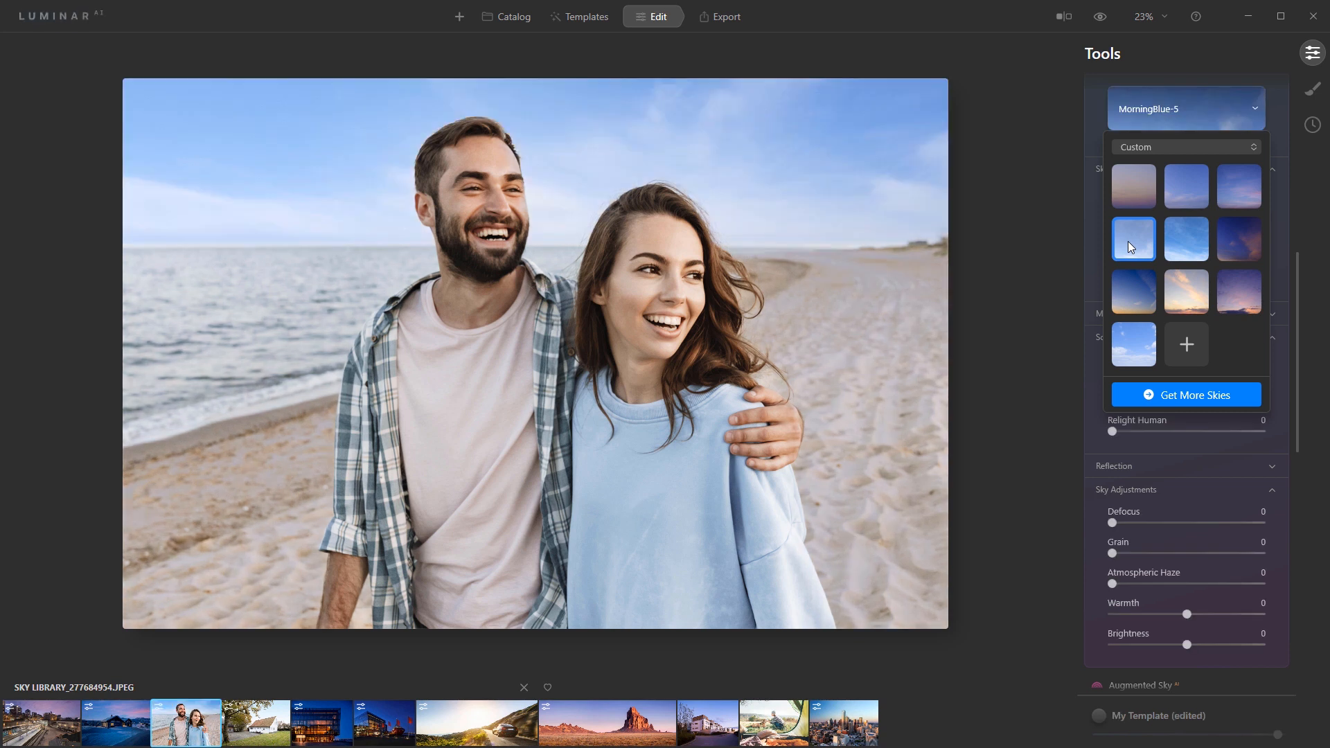
pyautogui.click(1161, 115)
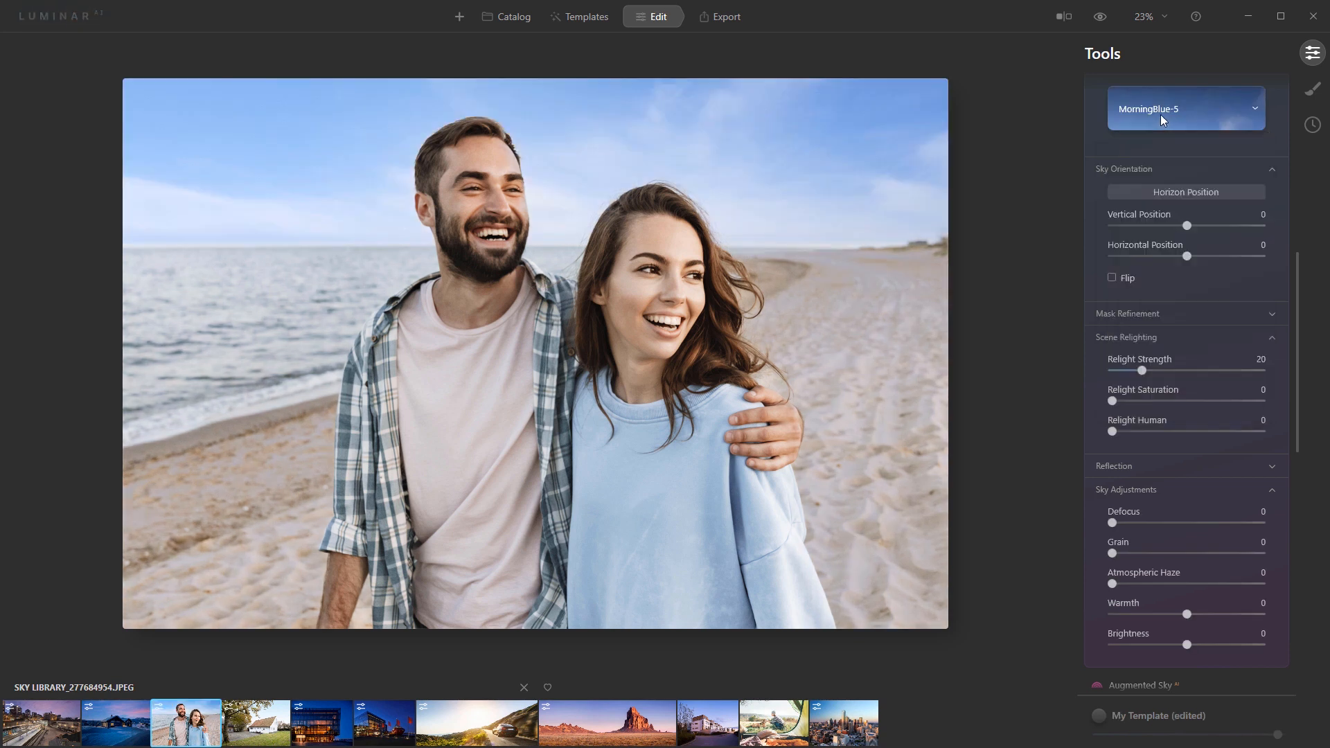
# - Move the lower horizon line slightly down on the beach photo to shift the sky's horizon
pyautogui.click(1187, 193)
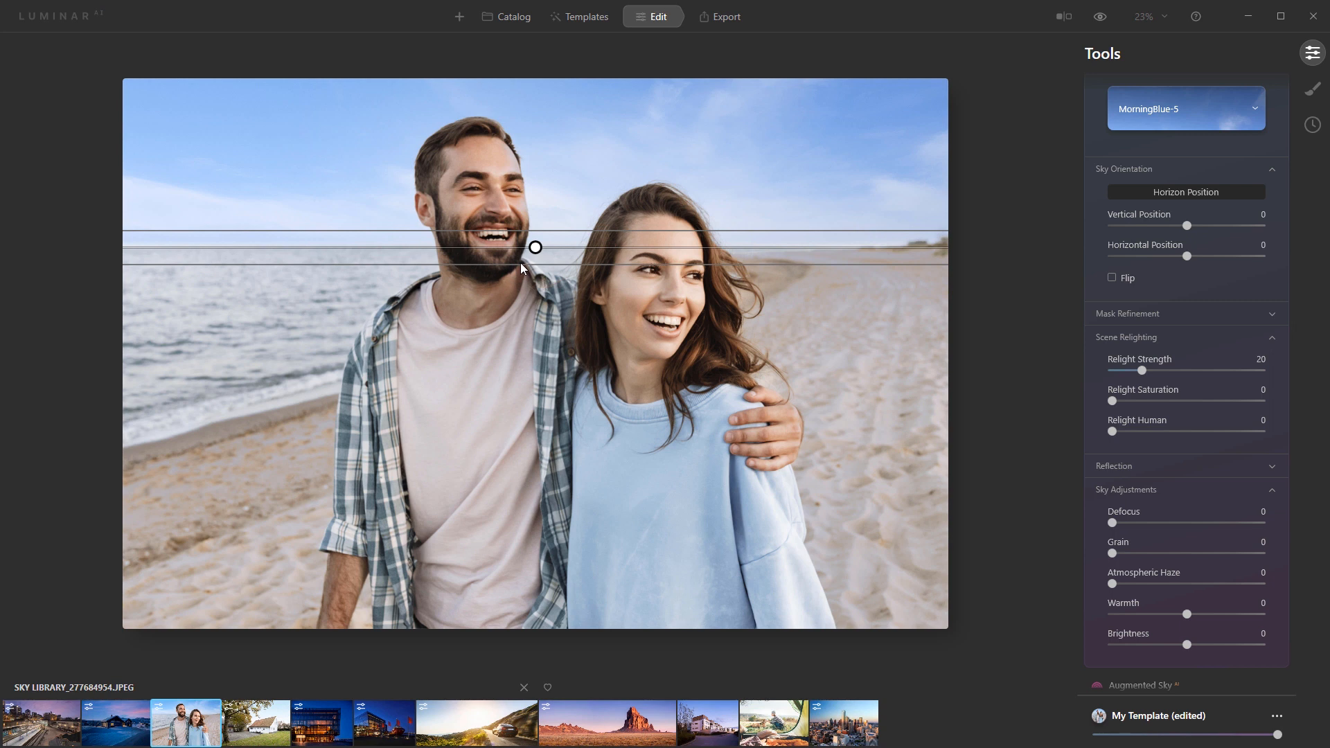
pyautogui.moveTo(521, 265); pyautogui.dragTo(517, 273)
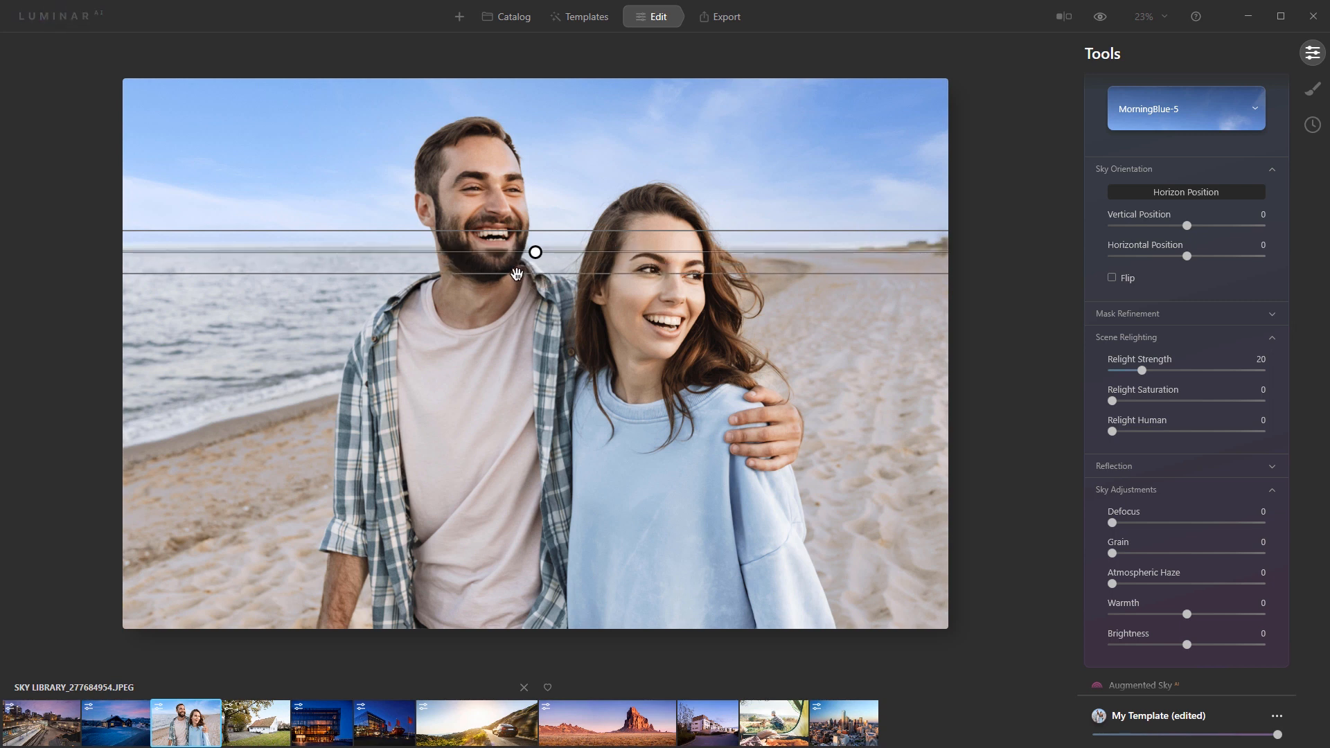
pyautogui.moveTo(517, 274); pyautogui.dragTo(517, 279)
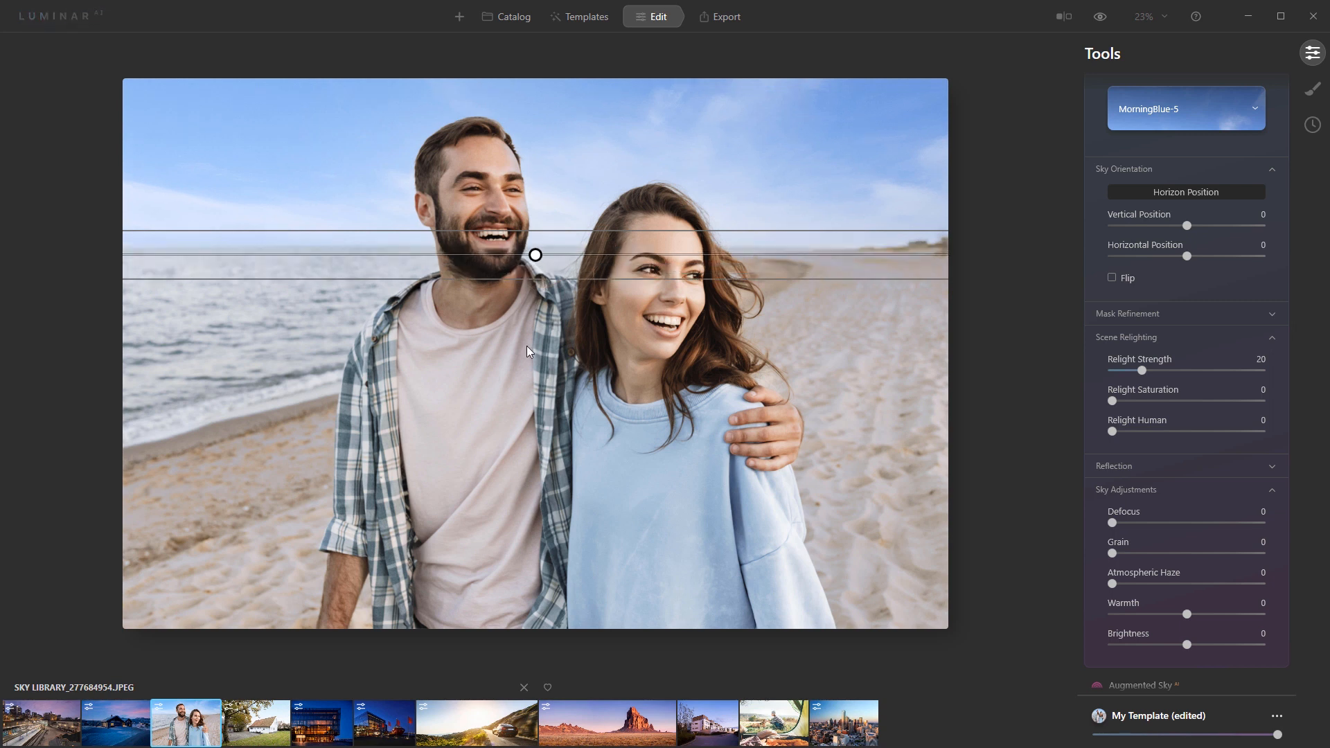
pyautogui.click(1172, 197)
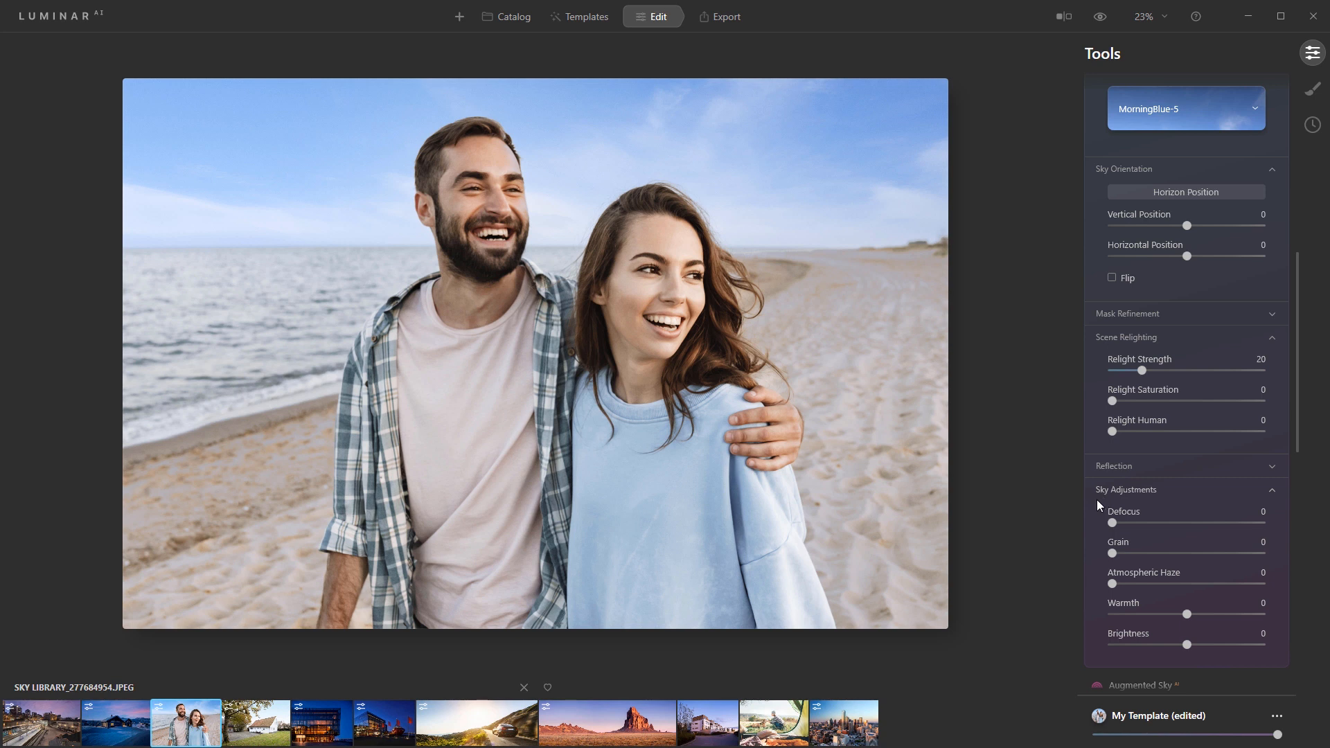
# - Set the beach photo's sky Defocus to 43 and sky Brightness to 35
pyautogui.moveTo(1113, 525); pyautogui.dragTo(1178, 522)
pyautogui.scroll(-1, 1178, 529)
pyautogui.scroll(-3, 1178, 529)
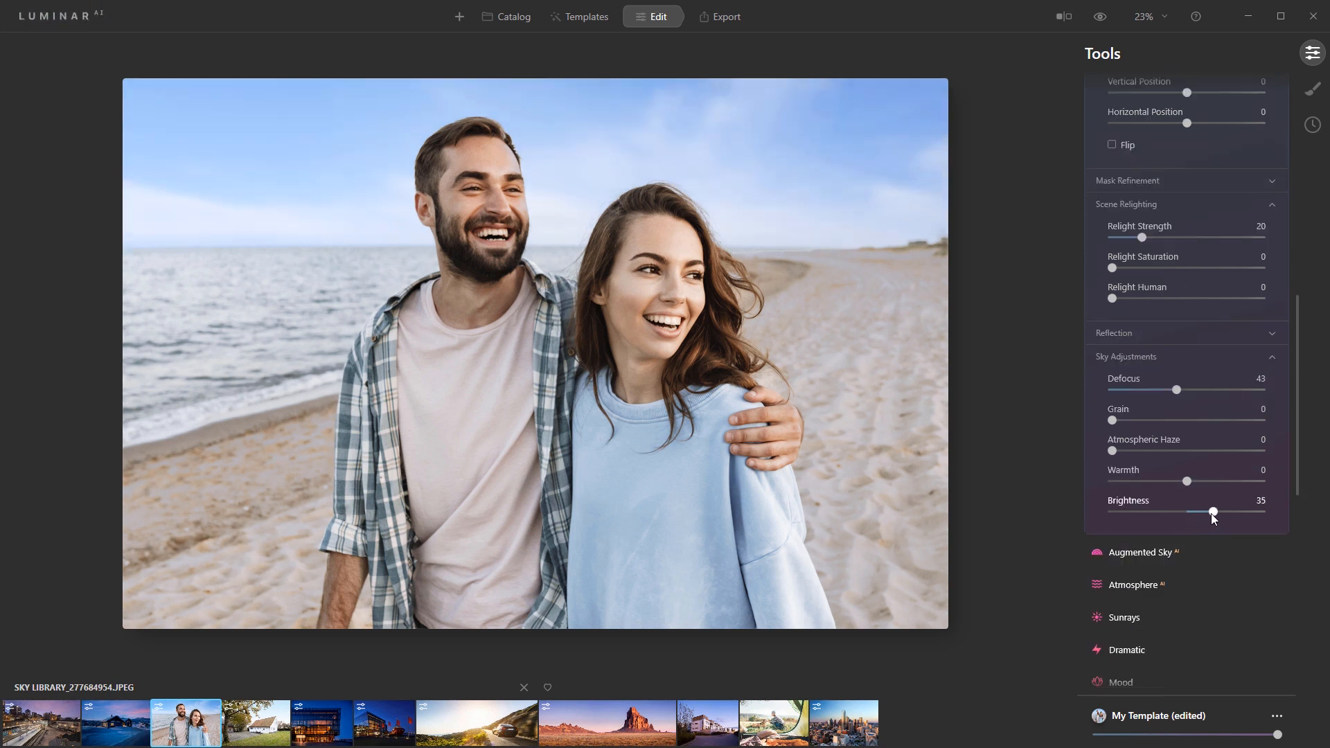
pyautogui.scroll(2, 1211, 513)
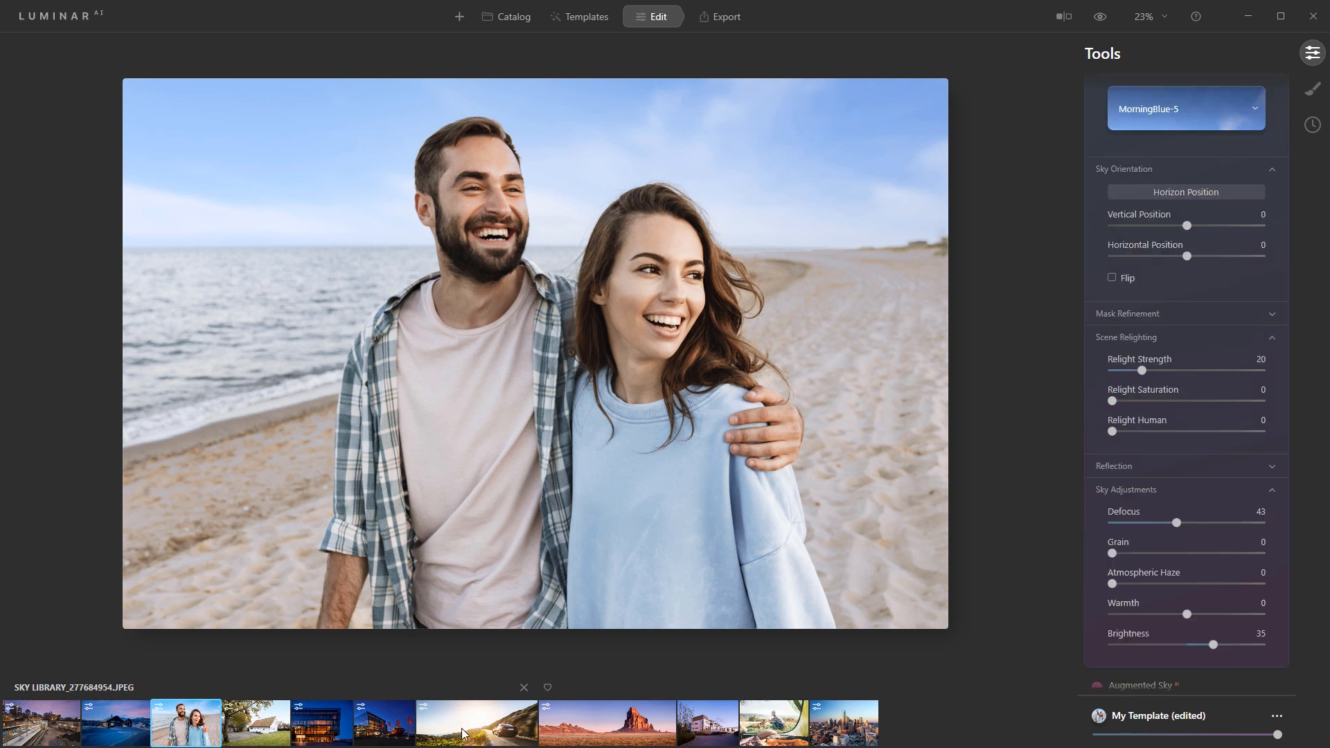
# - Open the photo of the car on the coastal road and replace its sky with the custom MorningBlue-14 sky
pyautogui.click(463, 733)
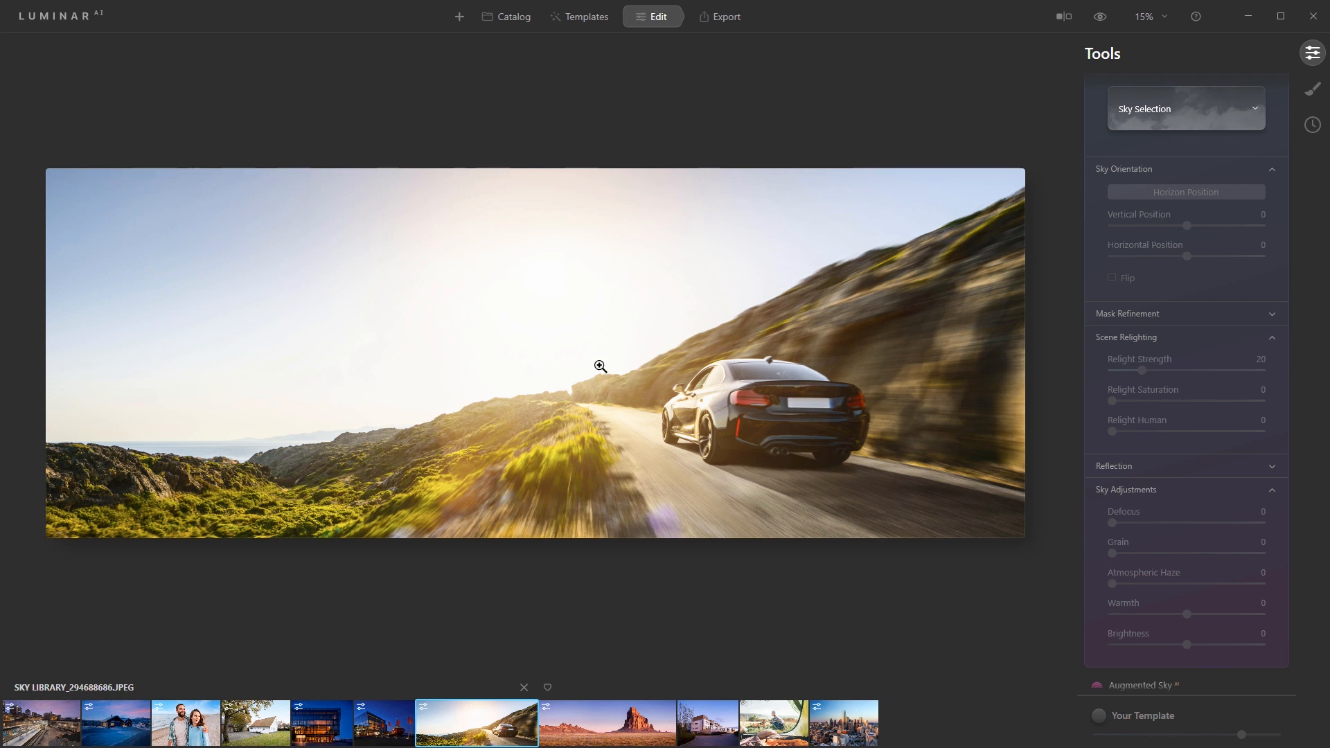
pyautogui.click(1167, 110)
pyautogui.click(1182, 147)
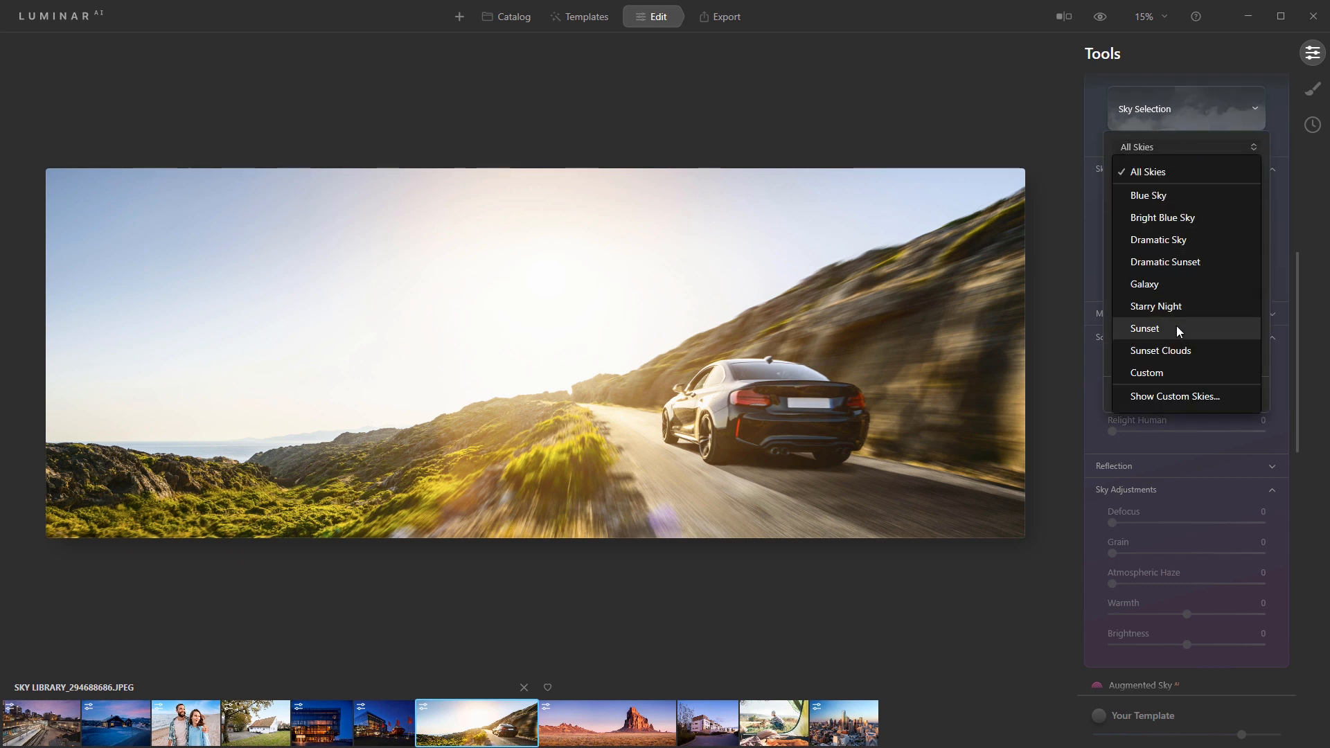
pyautogui.click(1161, 371)
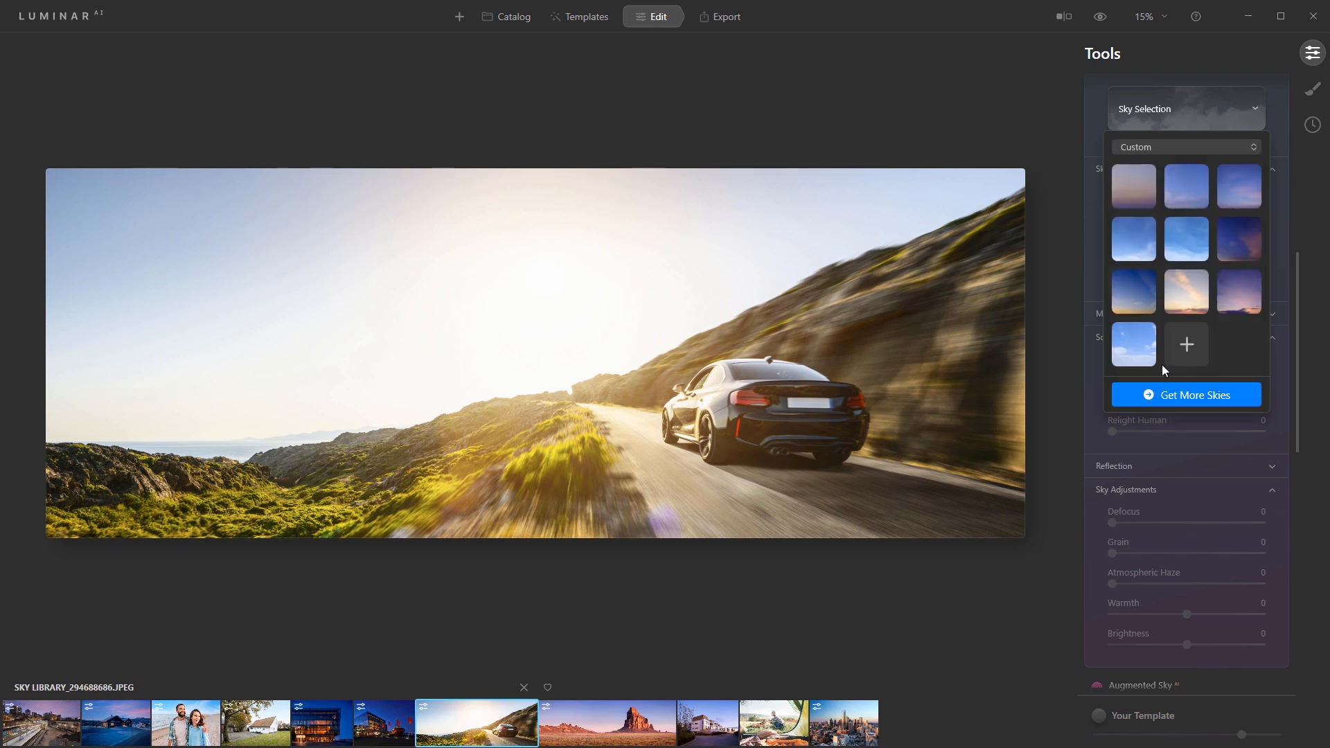
pyautogui.click(1179, 239)
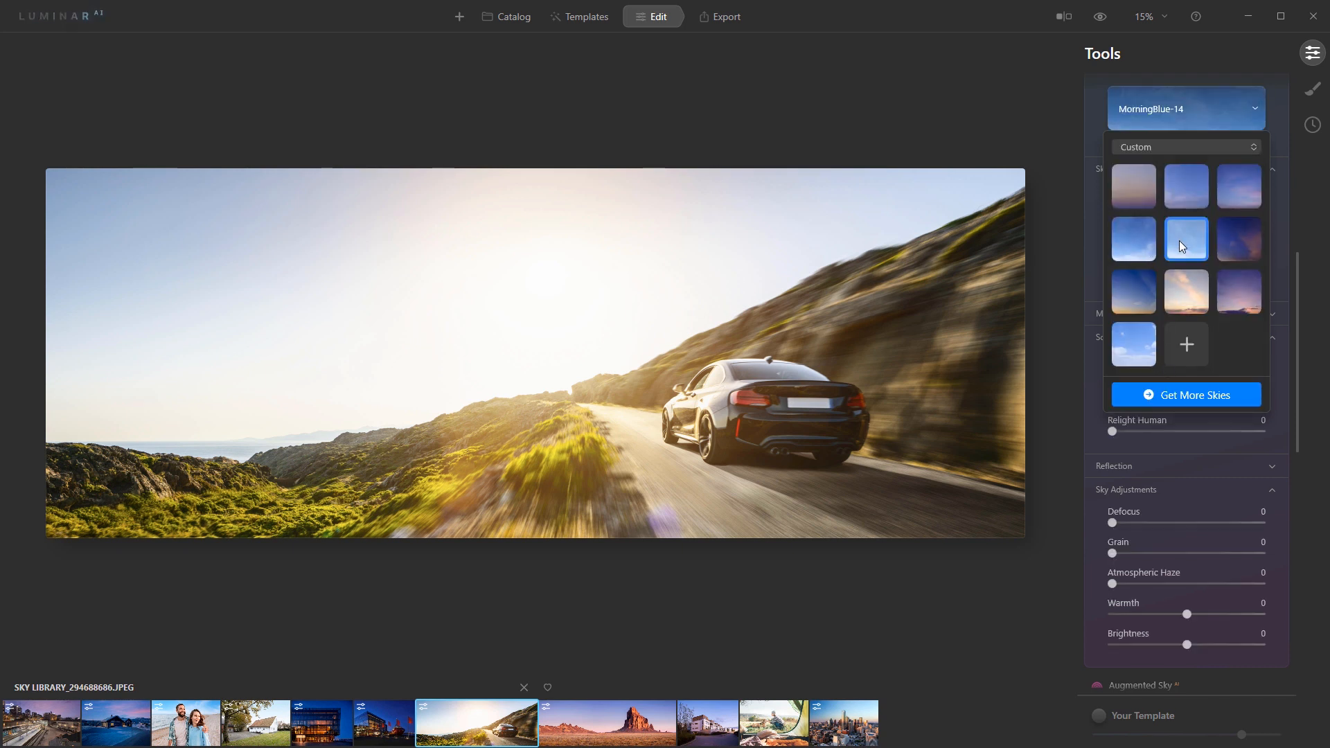
pyautogui.click(1222, 111)
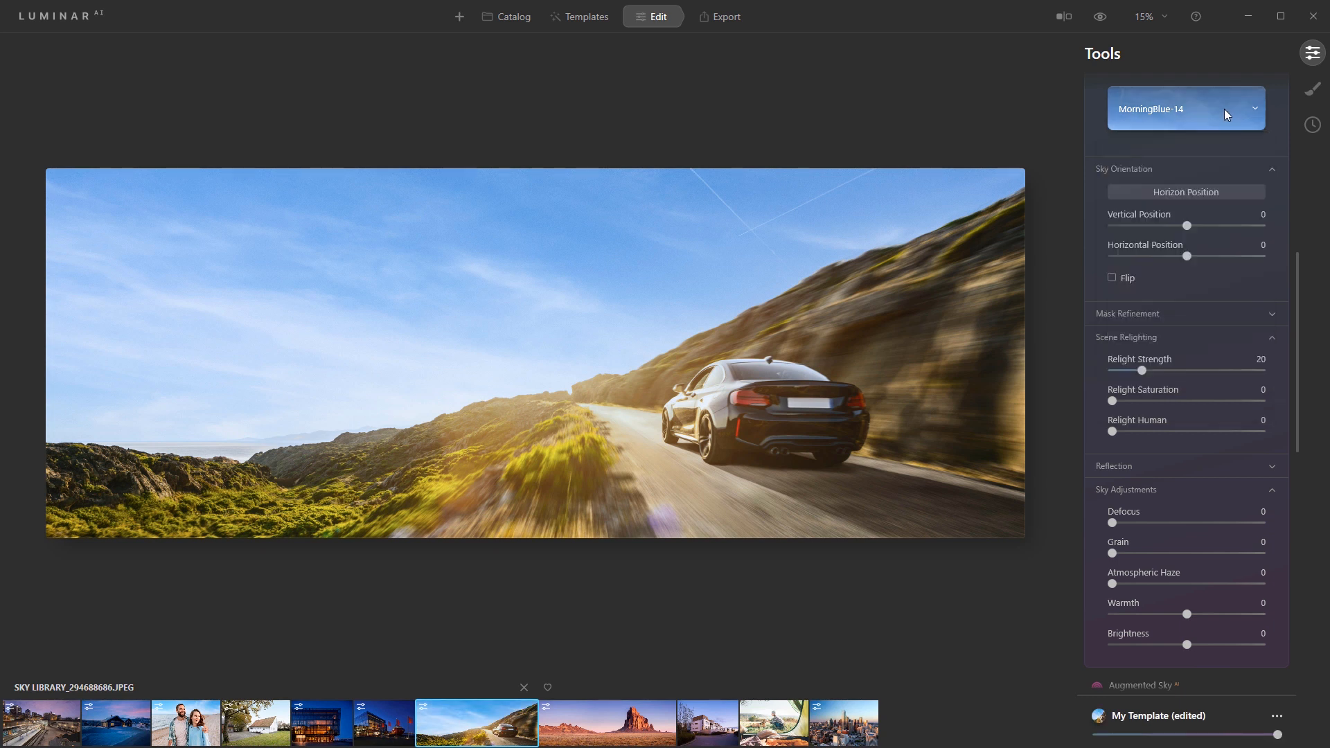
# - Set the car photo's sky Brightness to 100 and shift the sky's horizon slightly up, level with the distant sea
pyautogui.moveTo(1186, 643); pyautogui.dragTo(1274, 641)
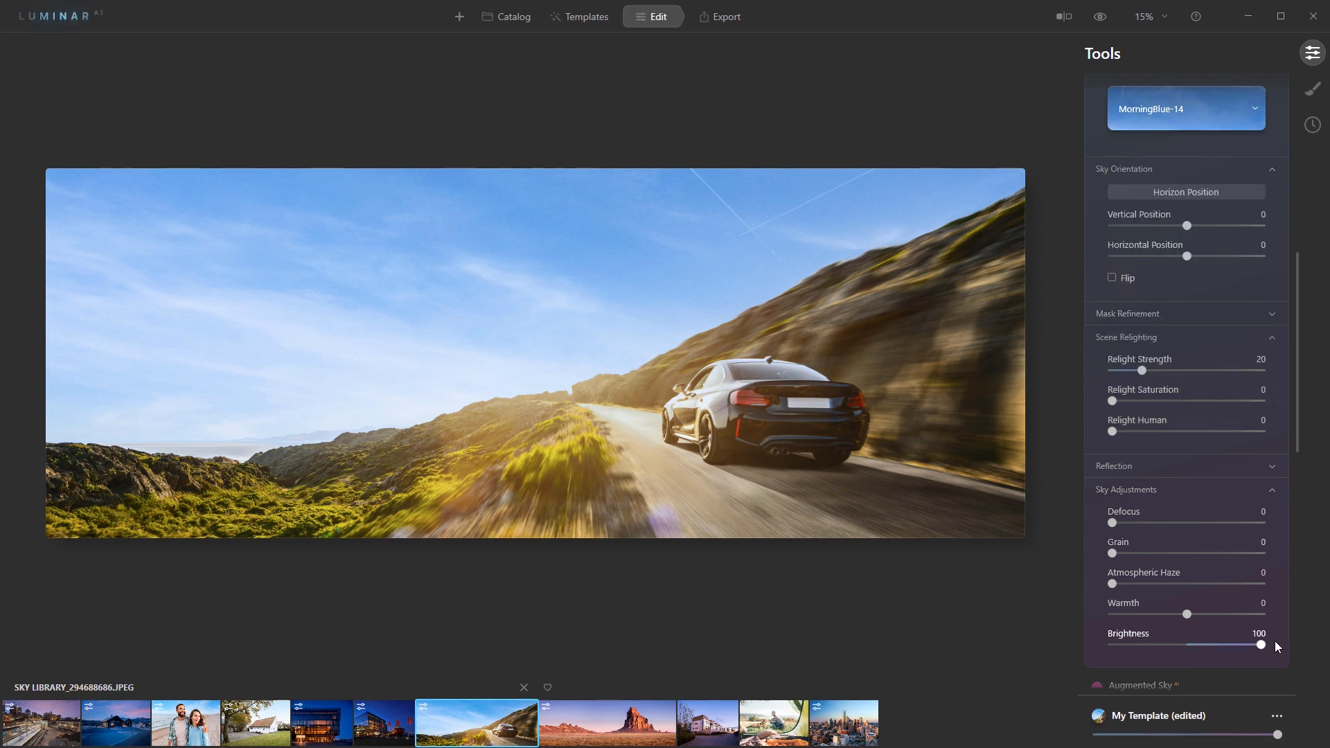
pyautogui.click(1178, 192)
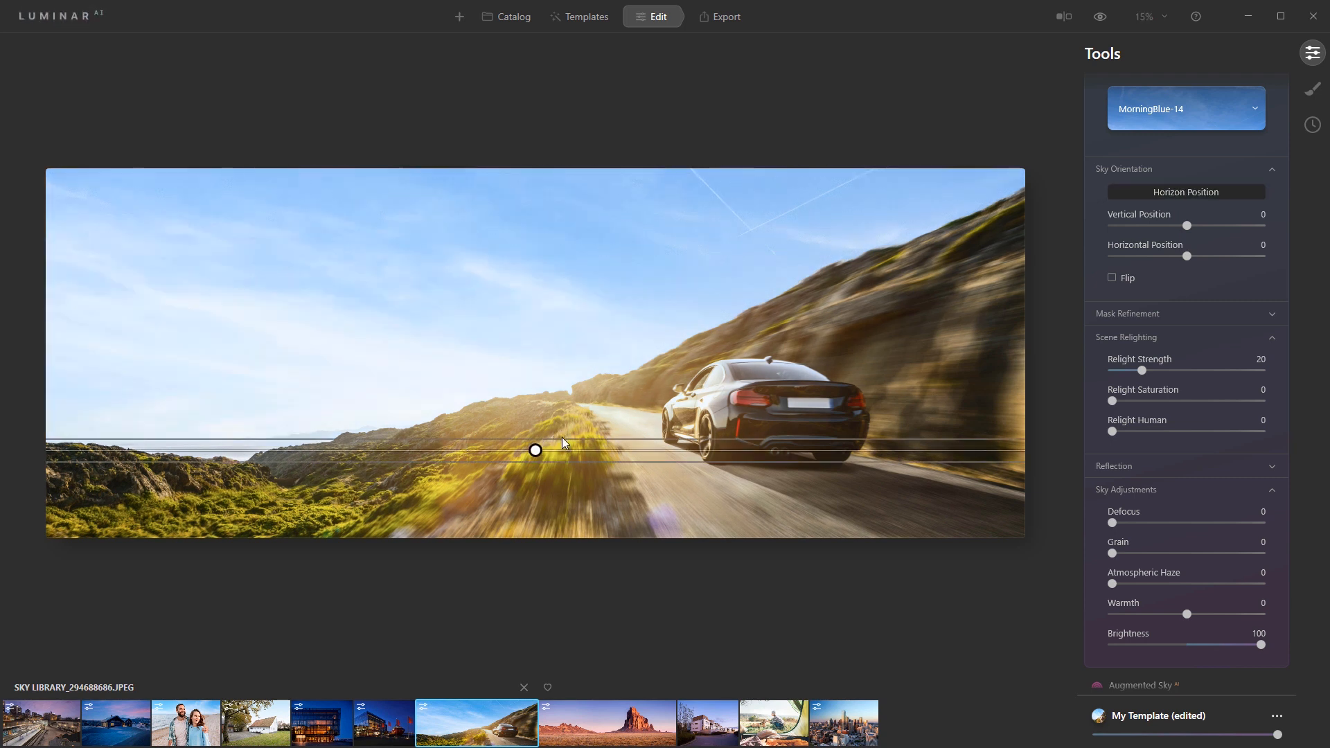
pyautogui.moveTo(562, 439); pyautogui.dragTo(564, 71)
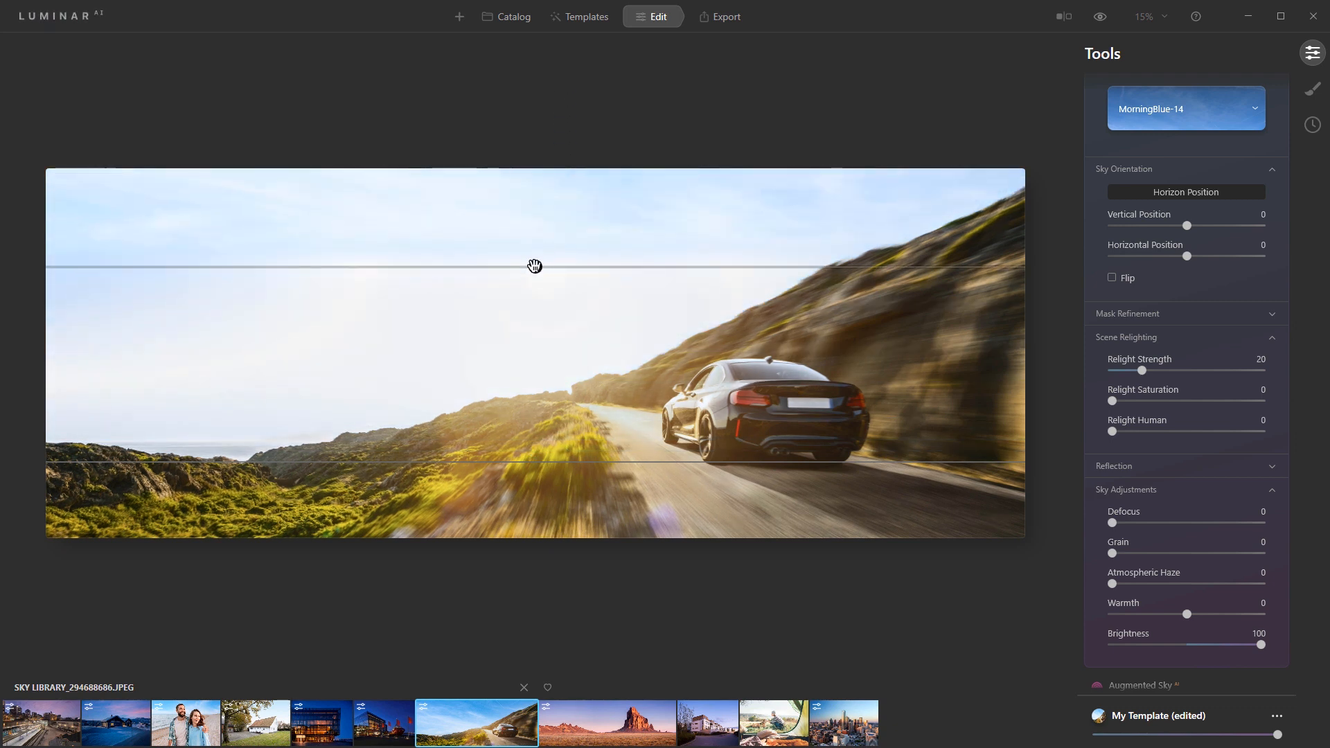
pyautogui.moveTo(534, 265); pyautogui.dragTo(535, 434)
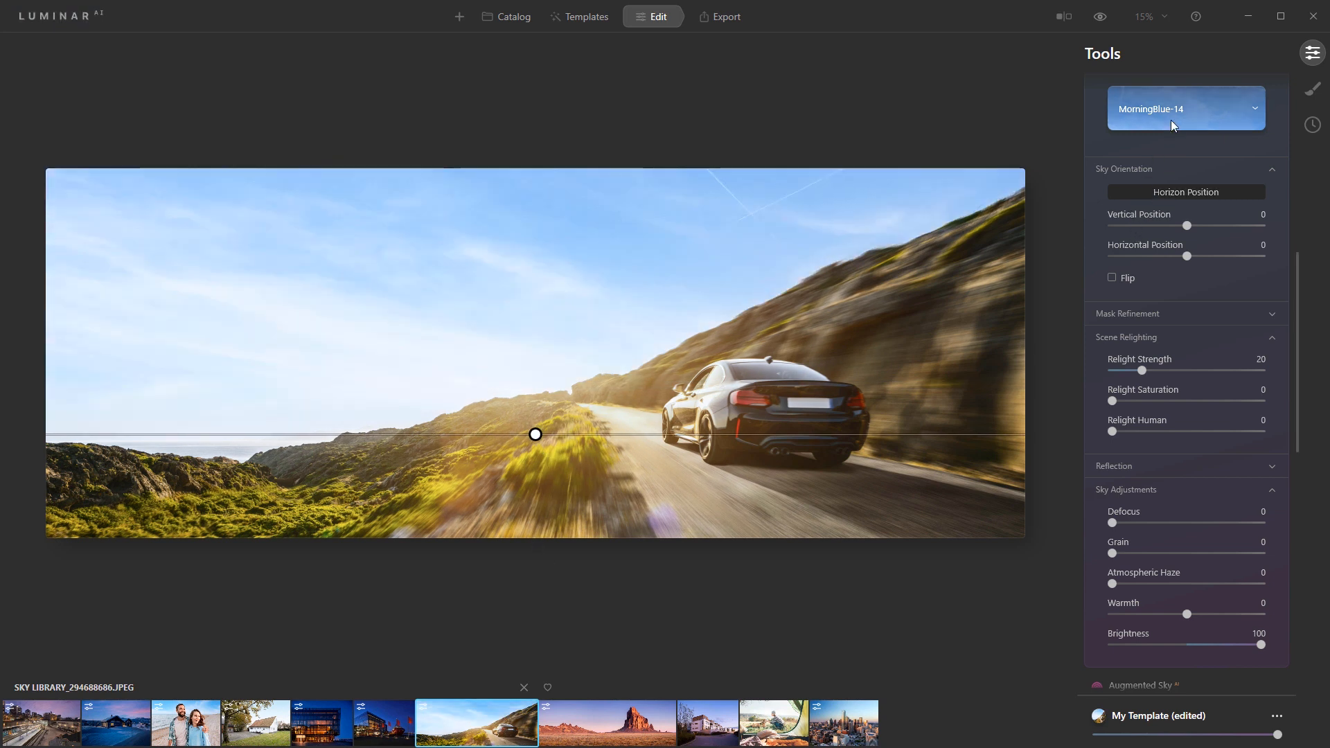
pyautogui.click(1173, 197)
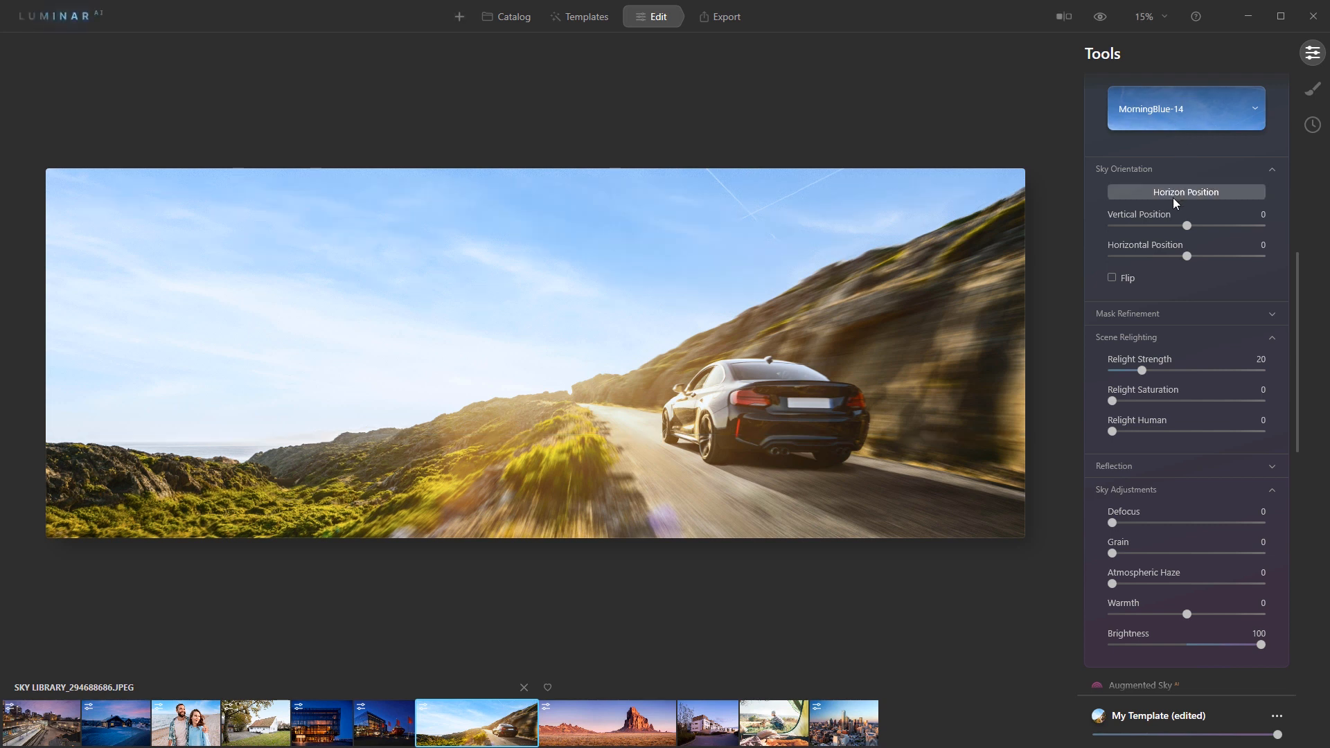
# - Add Sunrays to the car photo with the sun center just above the crest where the road ends and Amount 21
pyautogui.scroll(-4, 1175, 424)
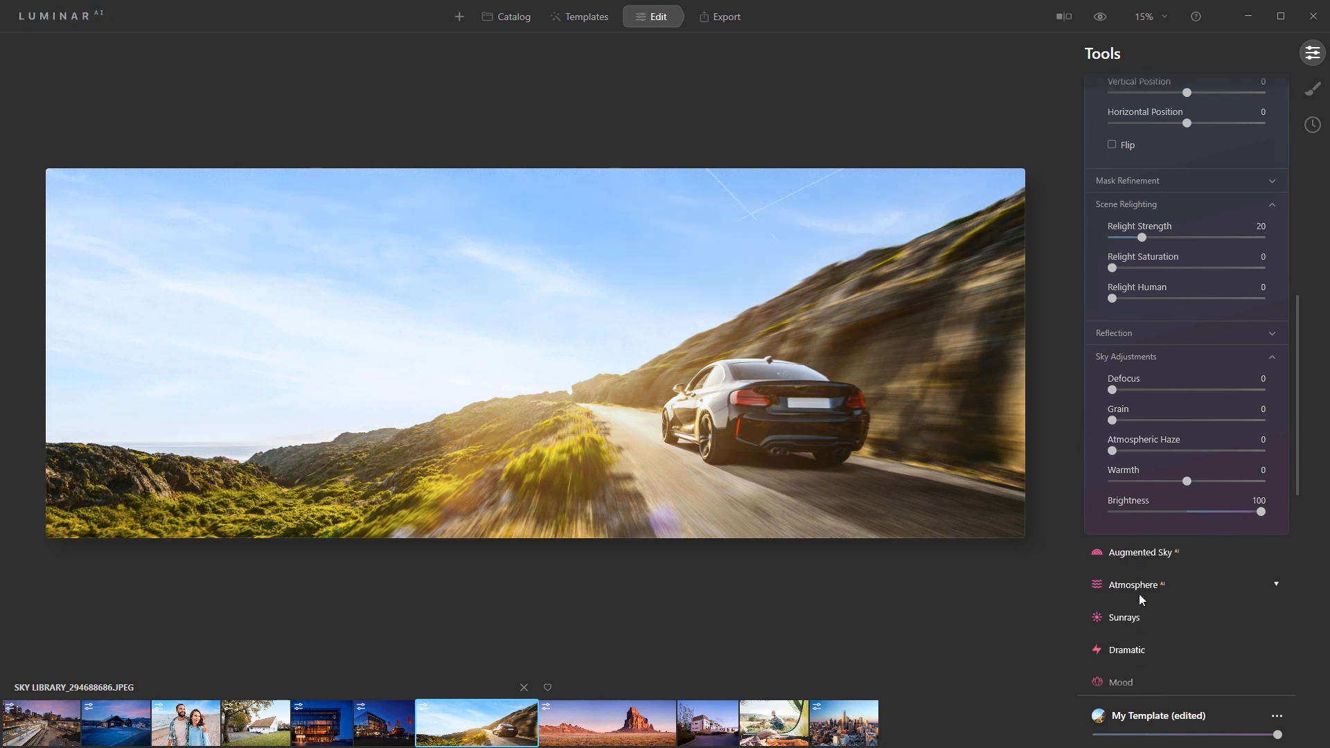
pyautogui.click(1125, 586)
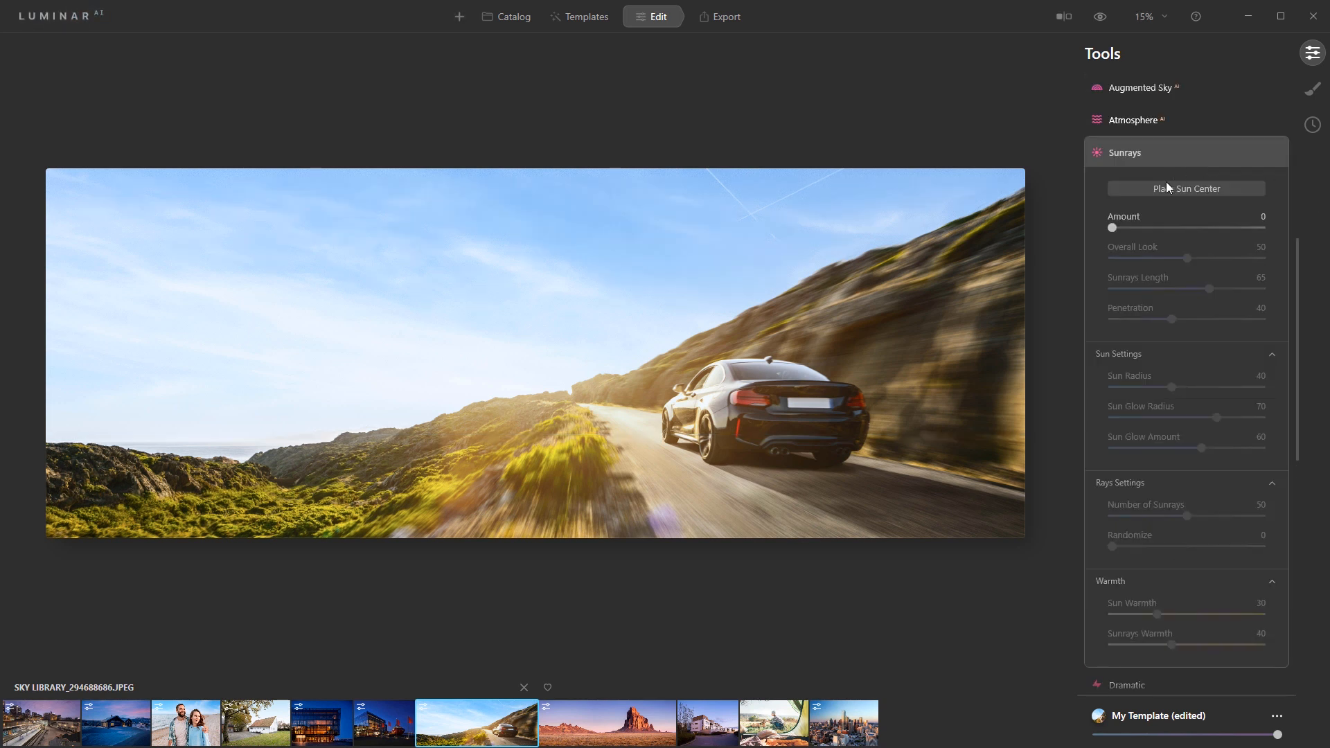
pyautogui.click(1170, 194)
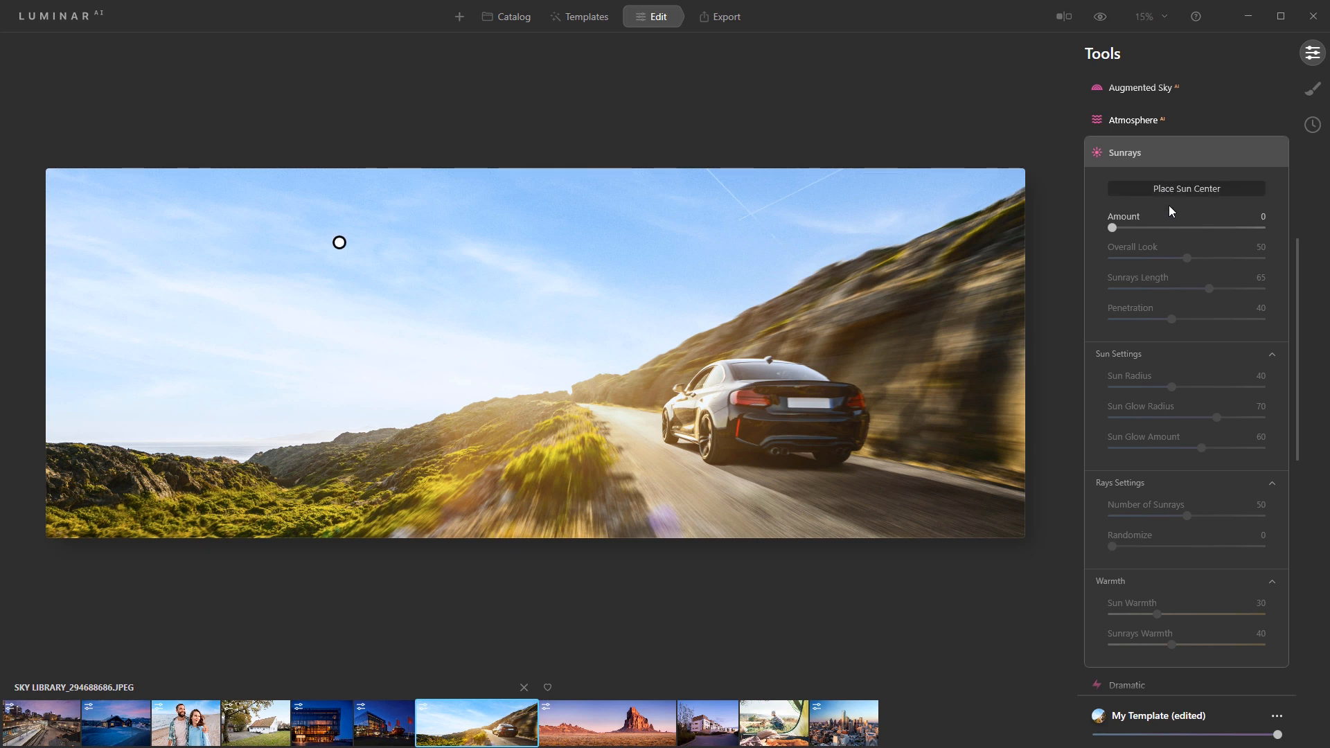
pyautogui.moveTo(339, 243); pyautogui.dragTo(563, 378)
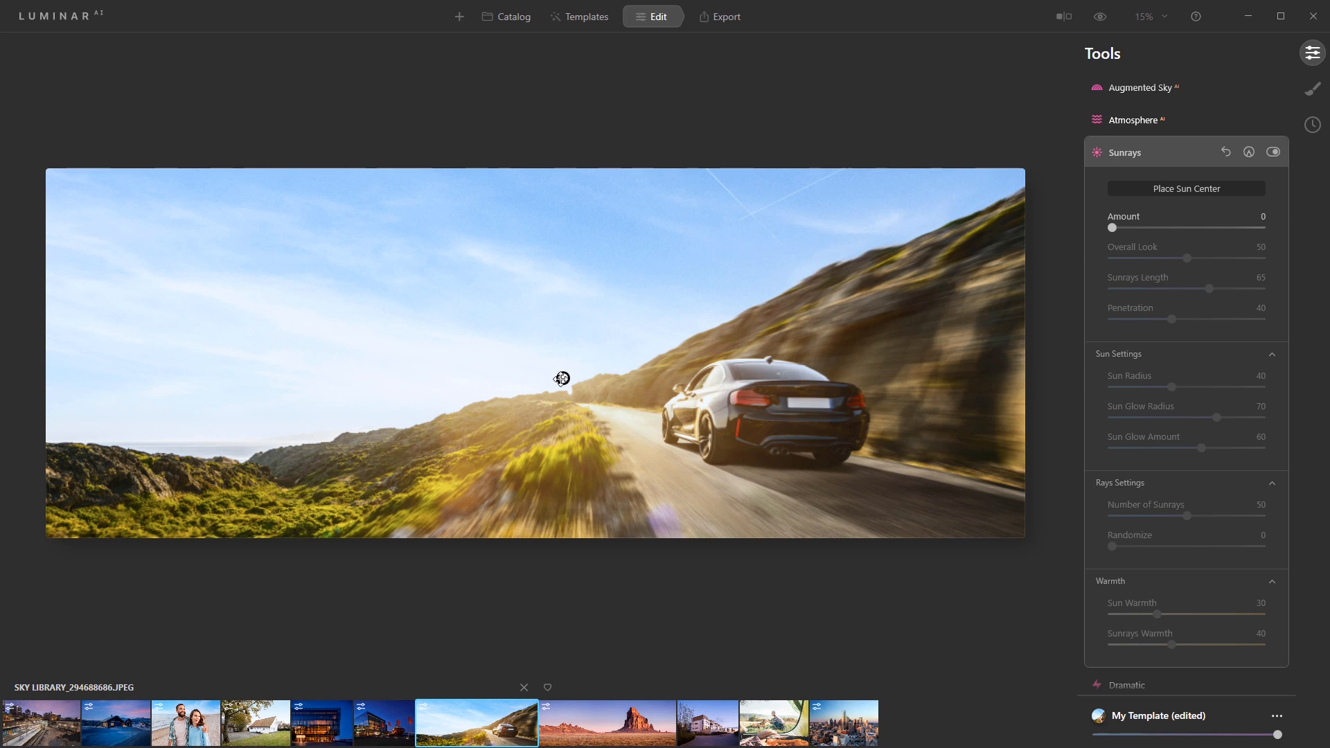
pyautogui.moveTo(1122, 231); pyautogui.dragTo(1146, 236)
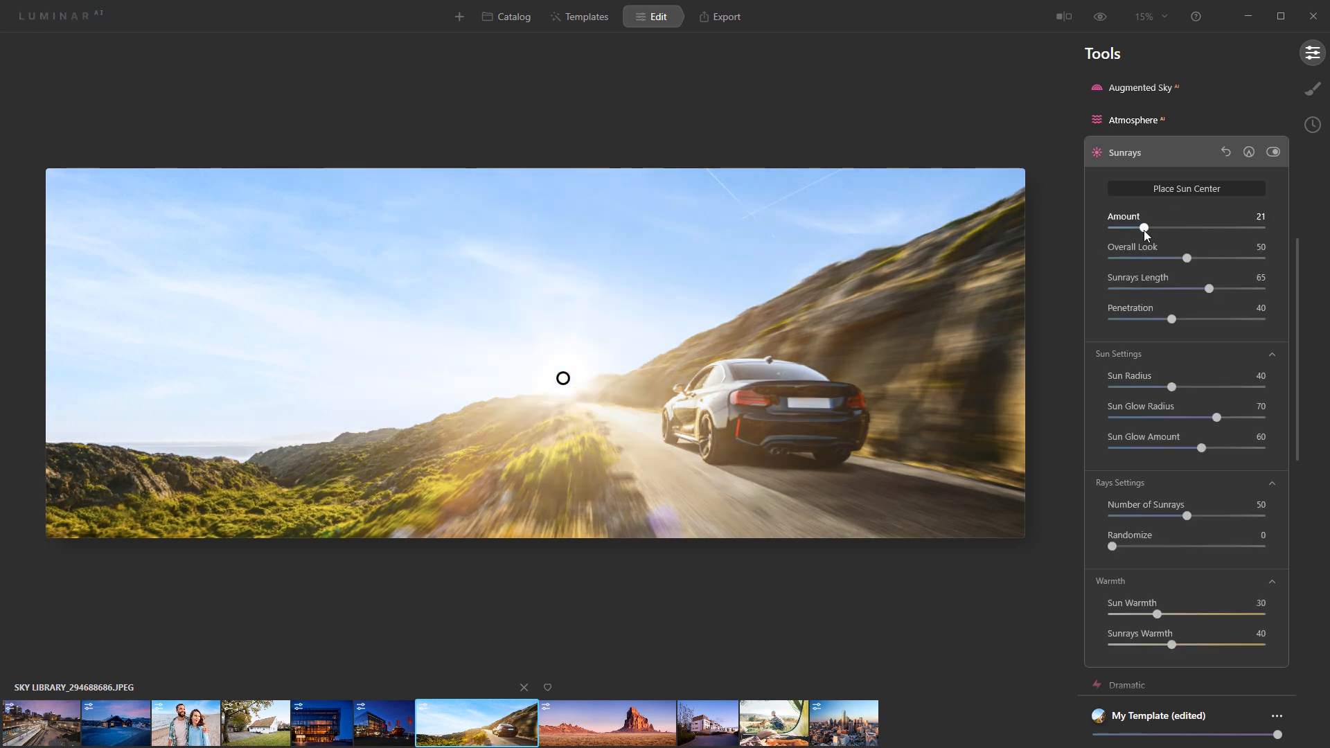
pyautogui.click(1157, 192)
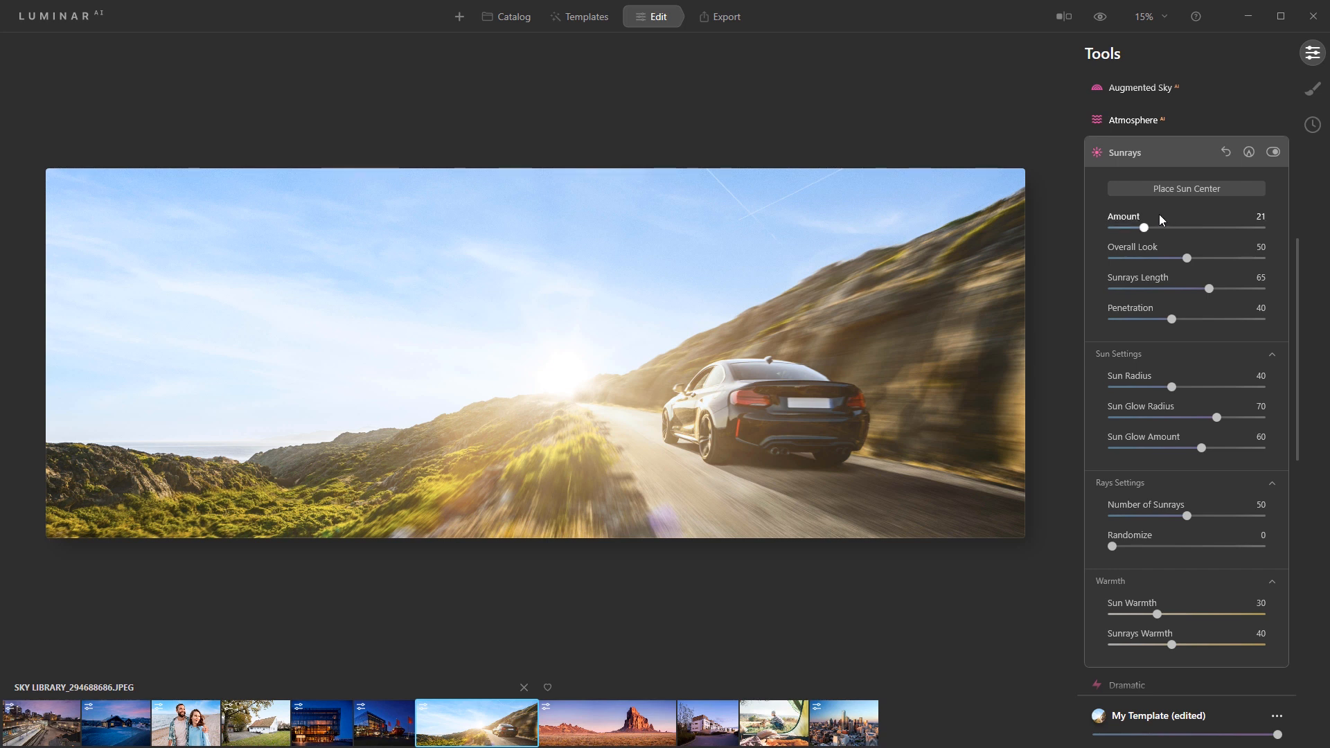
# - Set the Sunrays' Sun Radius to 52, Sunrays Length to 39, Penetration to 34 and Overall Look to 64, and fine-tune Sun Glow Amount
pyautogui.moveTo(1172, 386); pyautogui.dragTo(1190, 386)
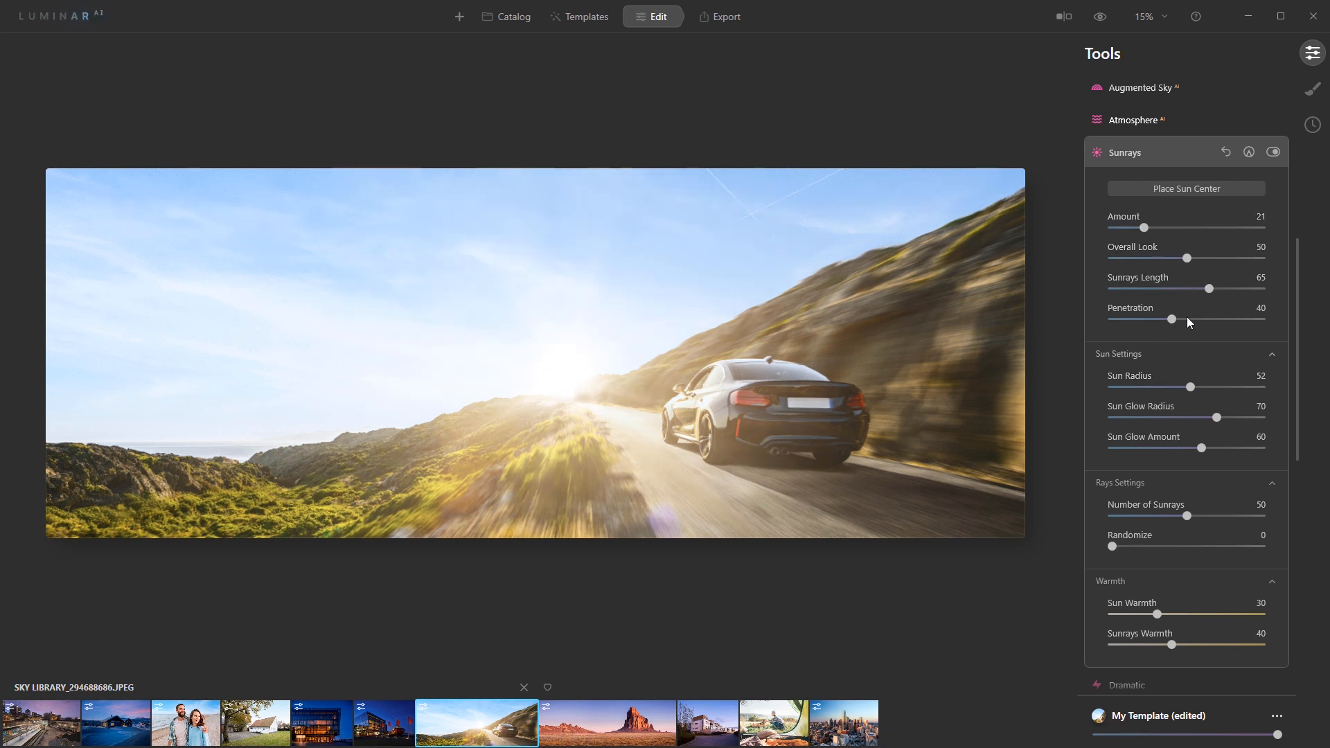
pyautogui.moveTo(1209, 288); pyautogui.dragTo(1165, 320)
pyautogui.click(1208, 258)
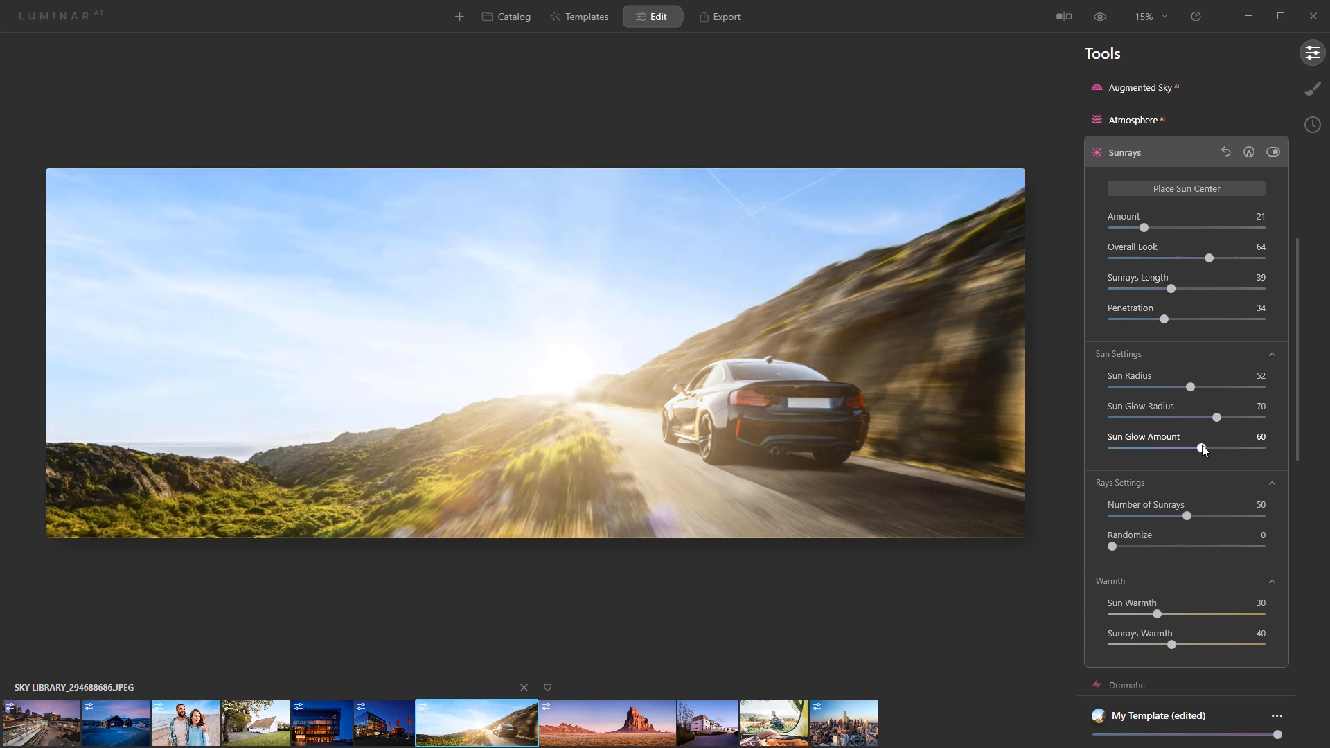
pyautogui.moveTo(1202, 449); pyautogui.dragTo(1196, 454)
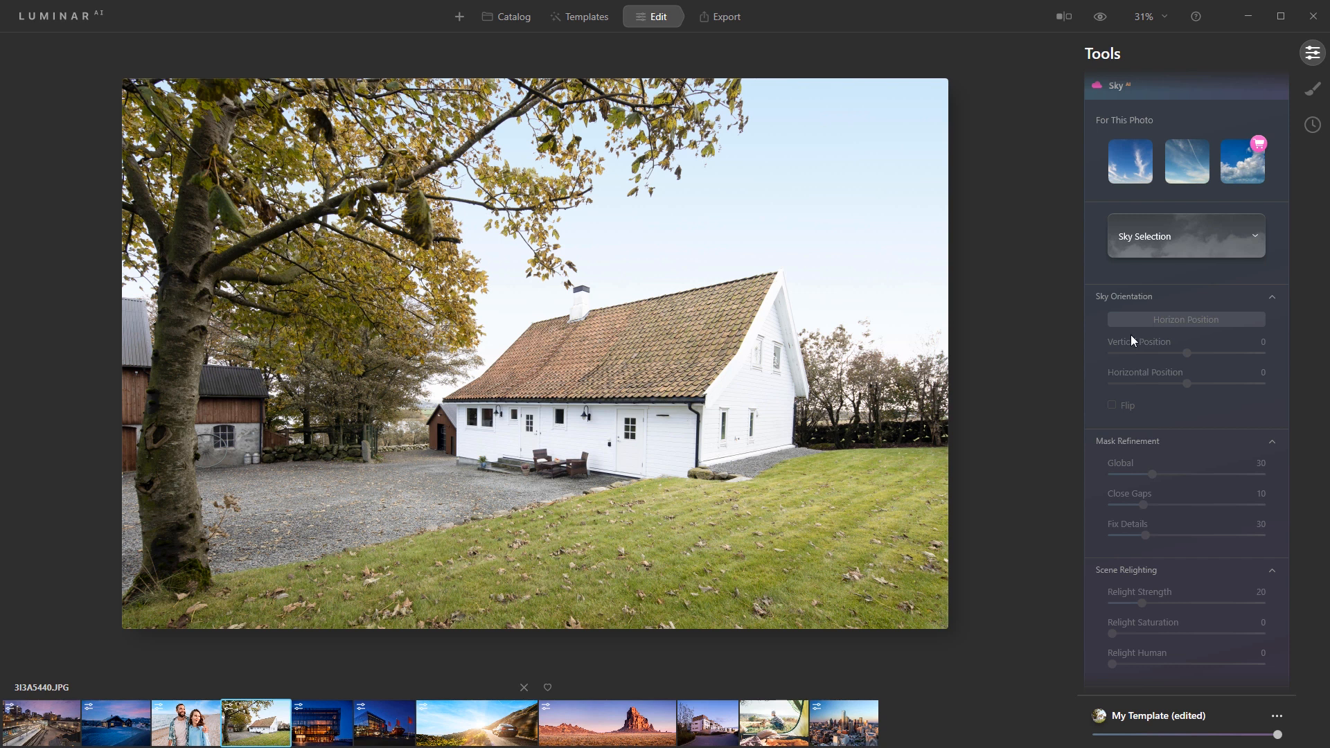
# - Try the custom MorningBlue-14 sky on the white house photo with mask refinement Global 34, Close Gaps 8 and Fix Details 10
pyautogui.click(1190, 240)
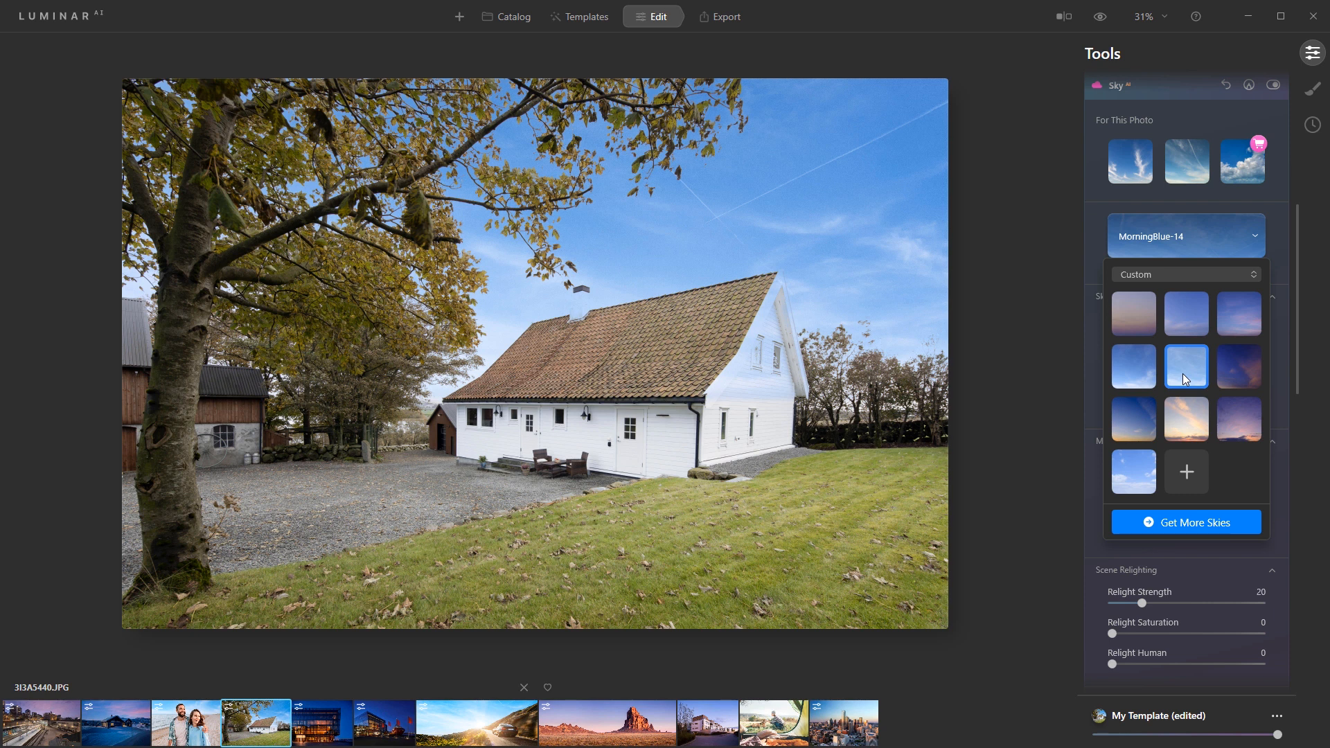
pyautogui.click(1188, 243)
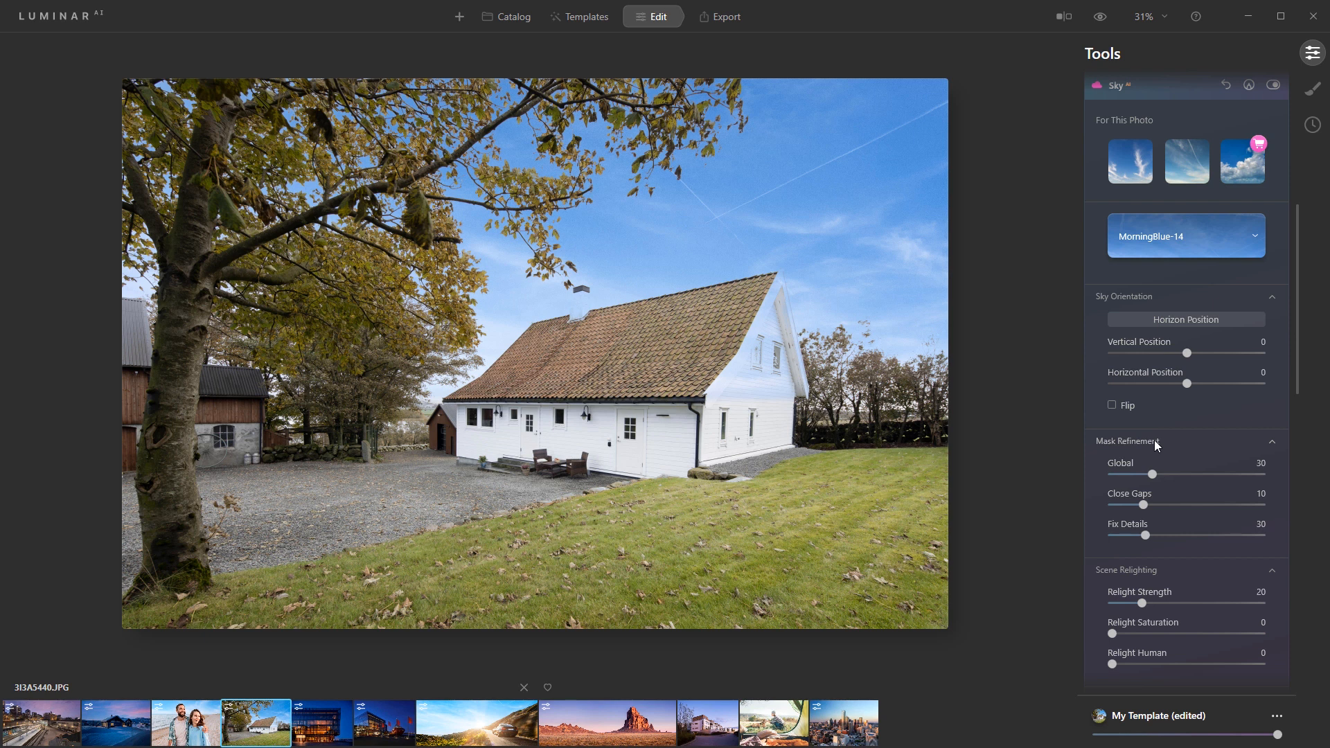
pyautogui.moveTo(1151, 474); pyautogui.dragTo(1086, 536)
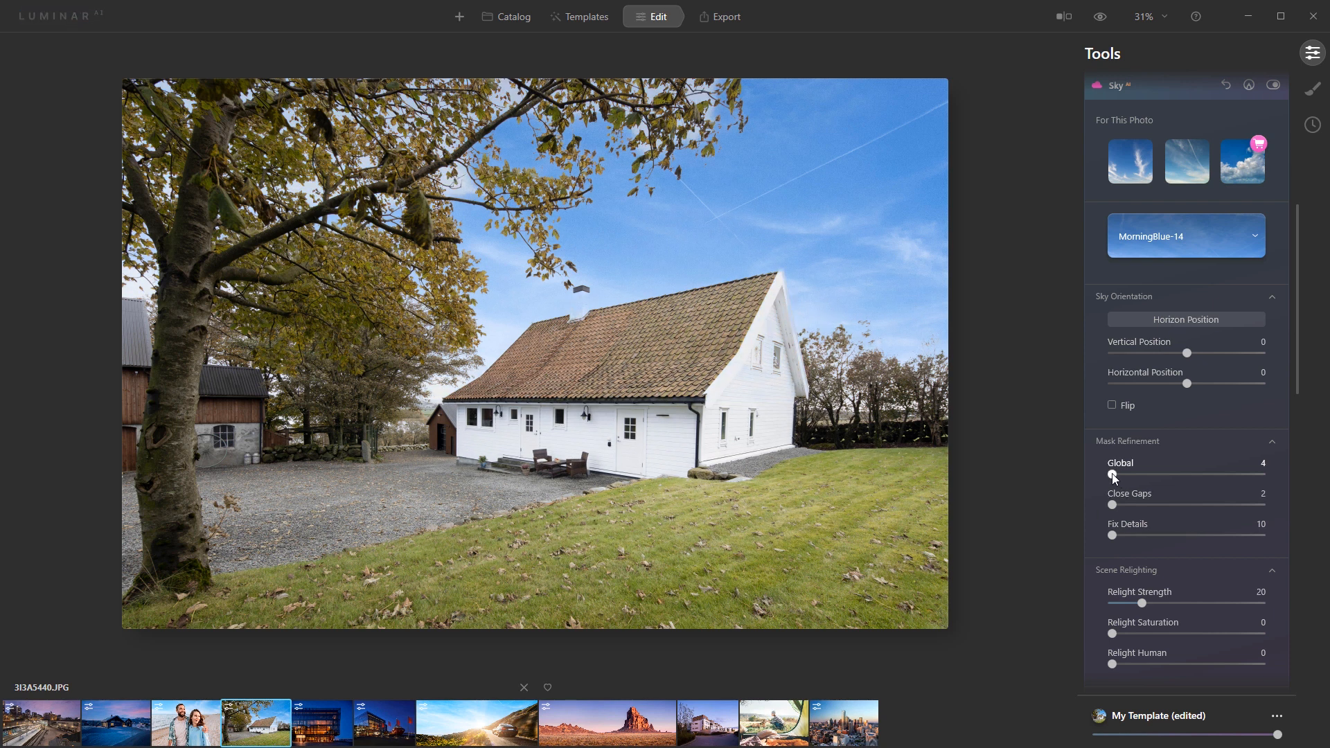
pyautogui.moveTo(1111, 475); pyautogui.dragTo(1156, 478)
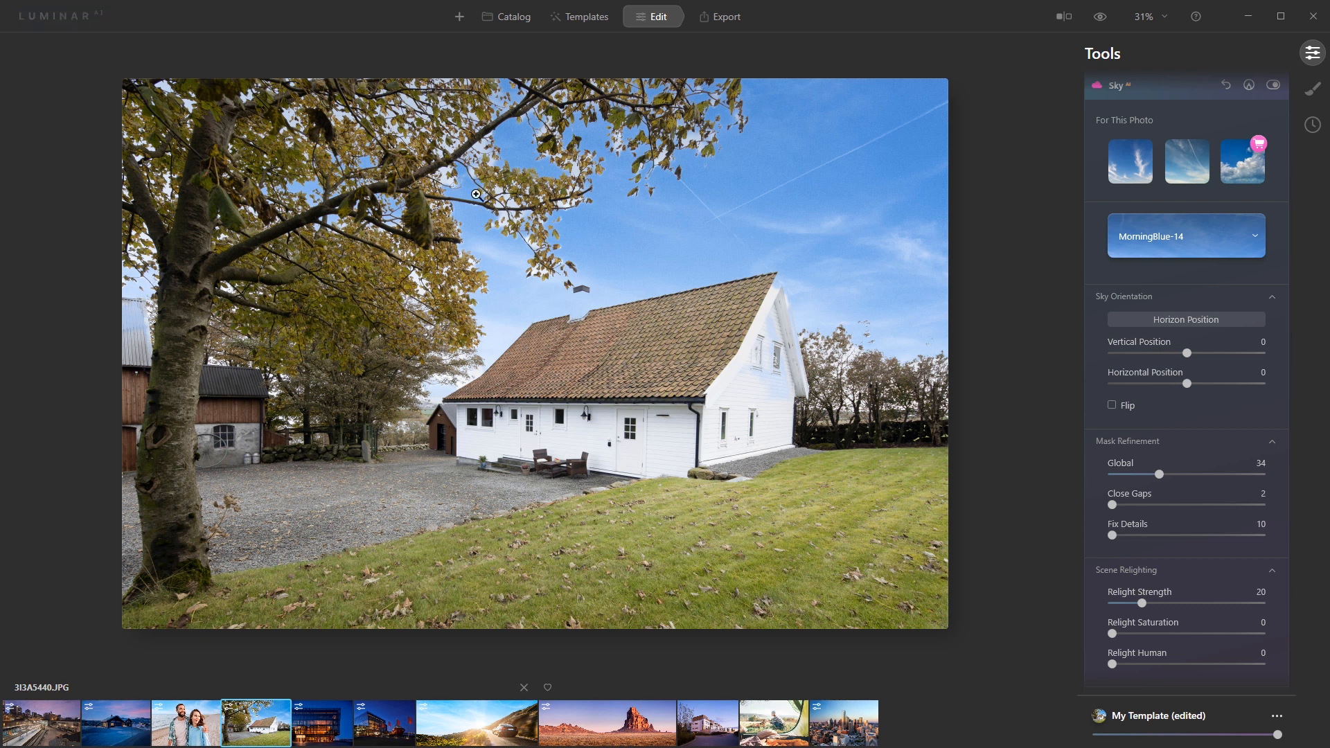
pyautogui.moveTo(1113, 504); pyautogui.dragTo(1130, 506)
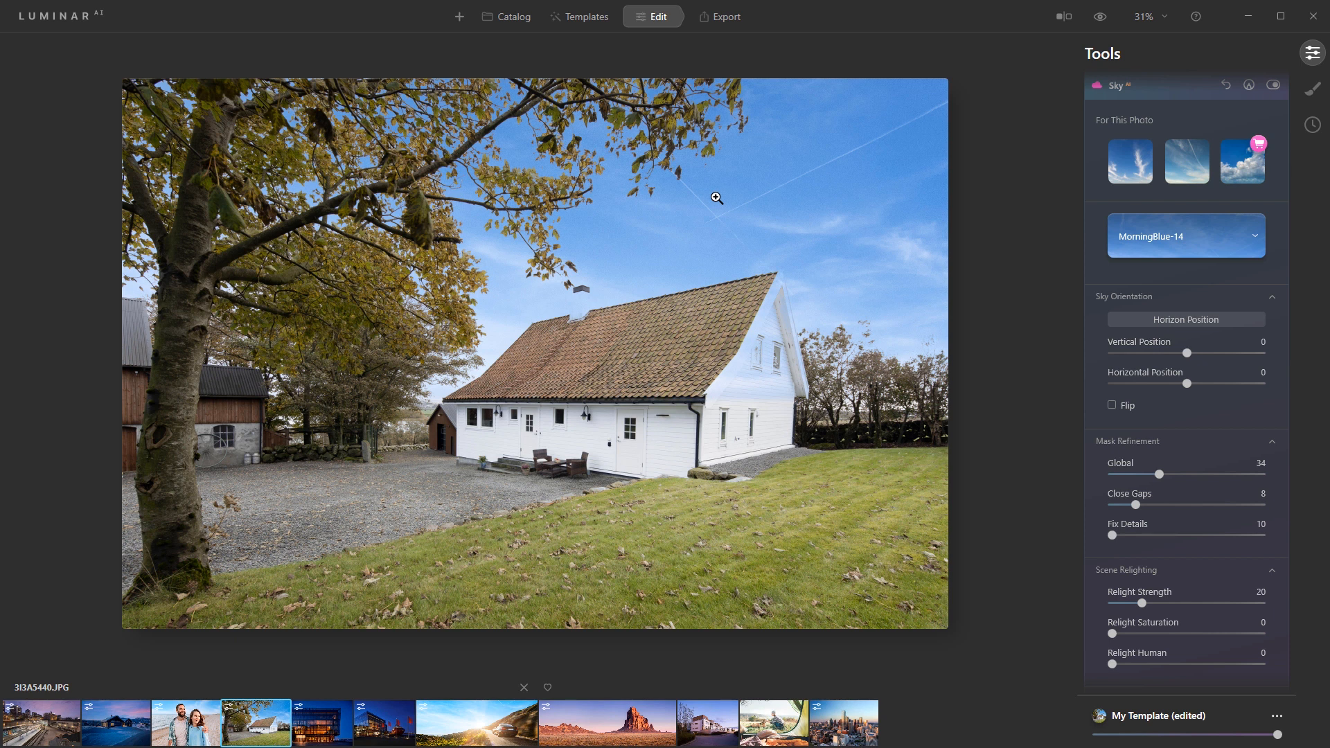
pyautogui.click(477, 163)
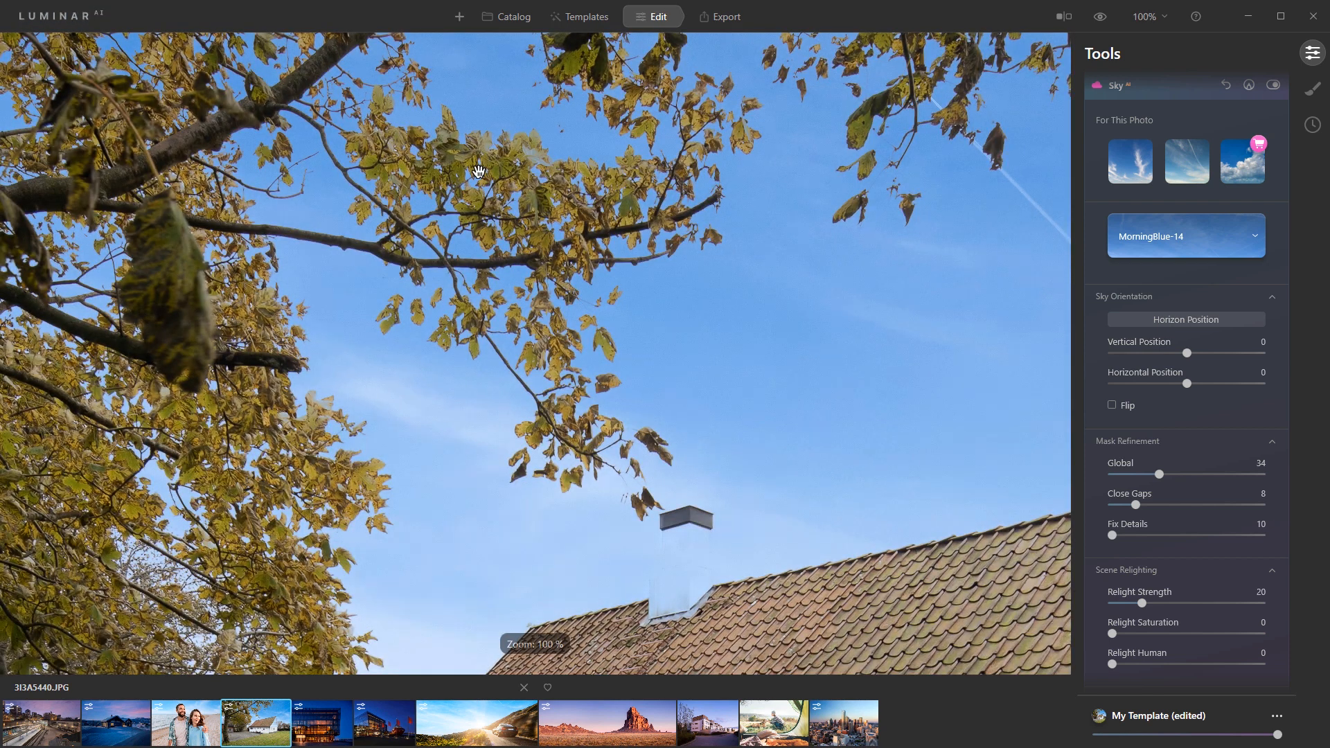
pyautogui.click(478, 213)
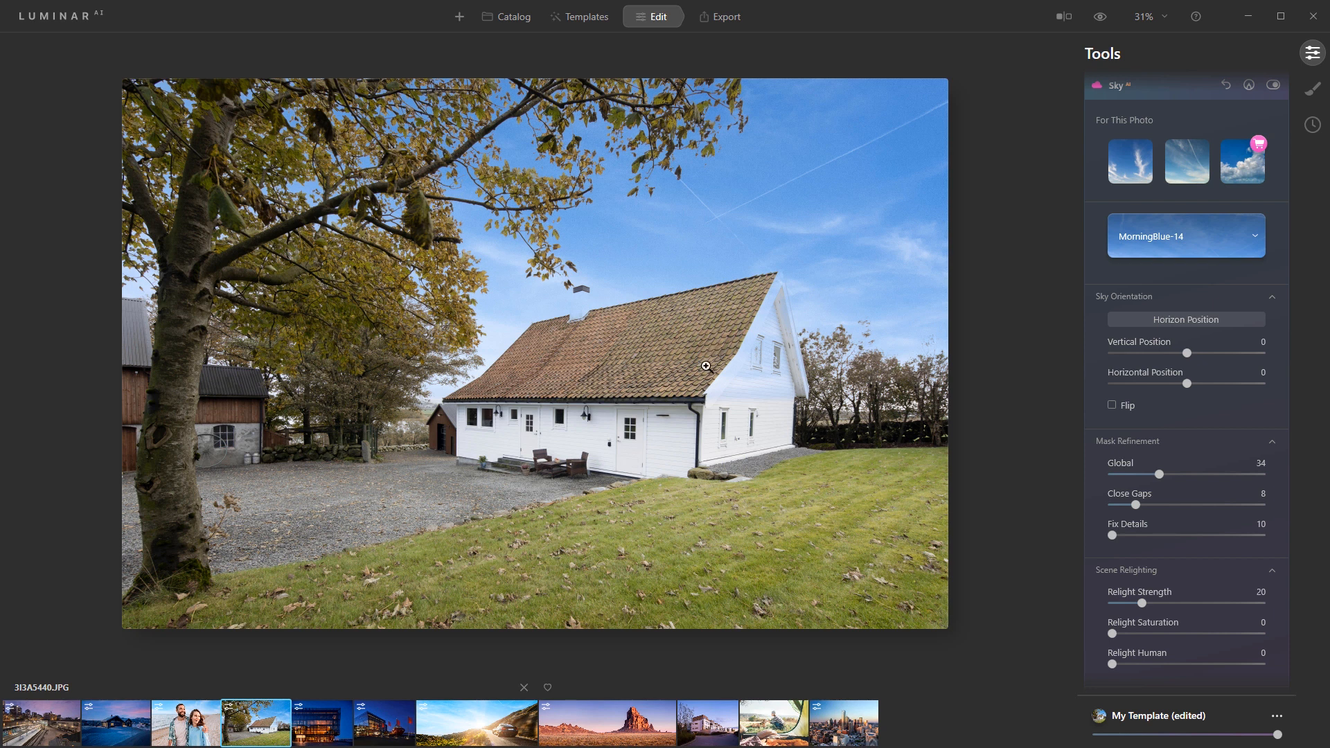
# - Erase the sky effect from the house's white gable wall using a Paint Mask eraser with radius 82
pyautogui.click(1247, 86)
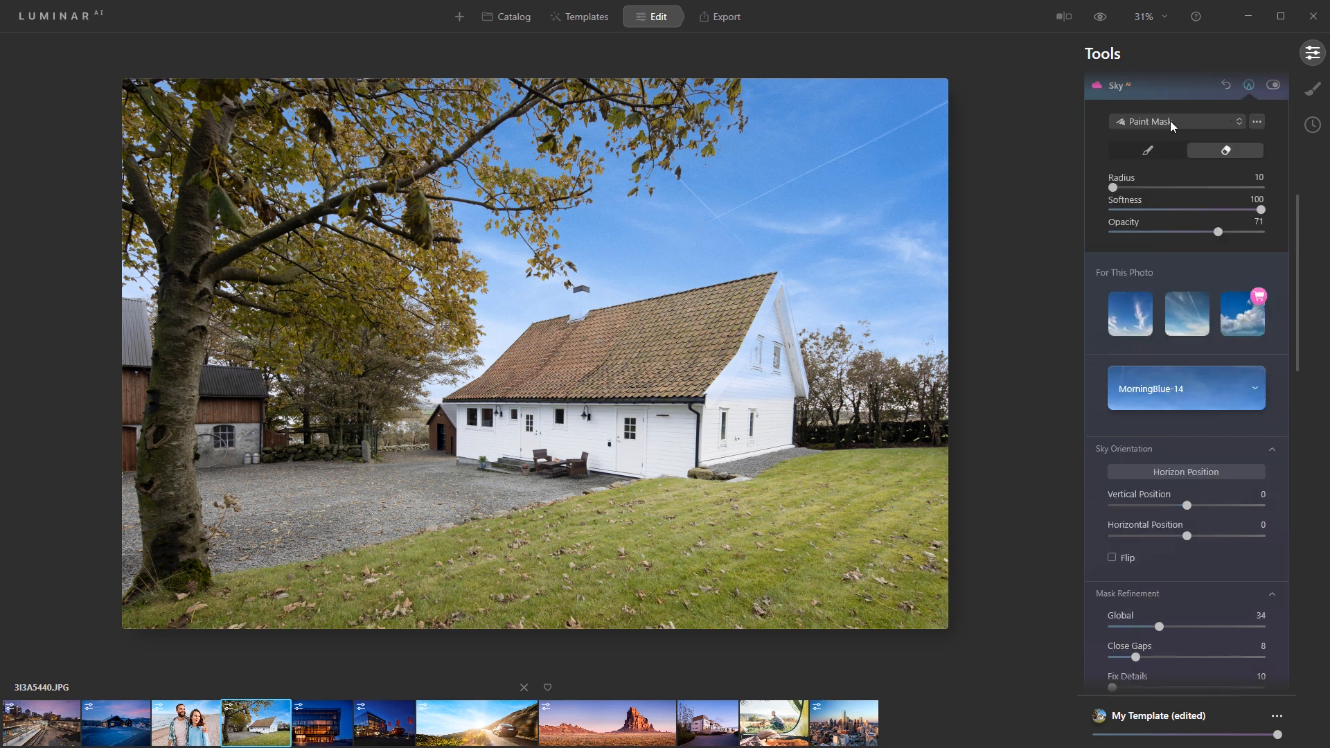
pyautogui.click(1170, 121)
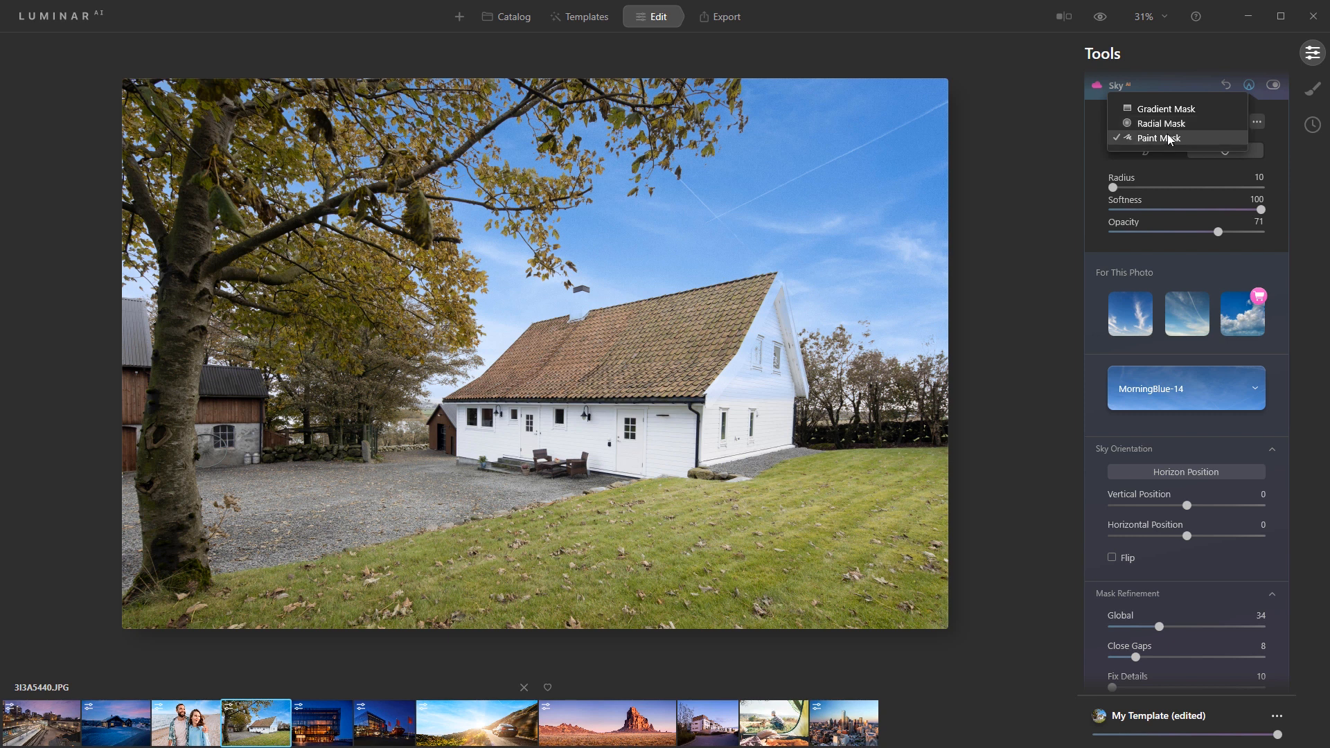
pyautogui.click(1166, 138)
pyautogui.click(1225, 148)
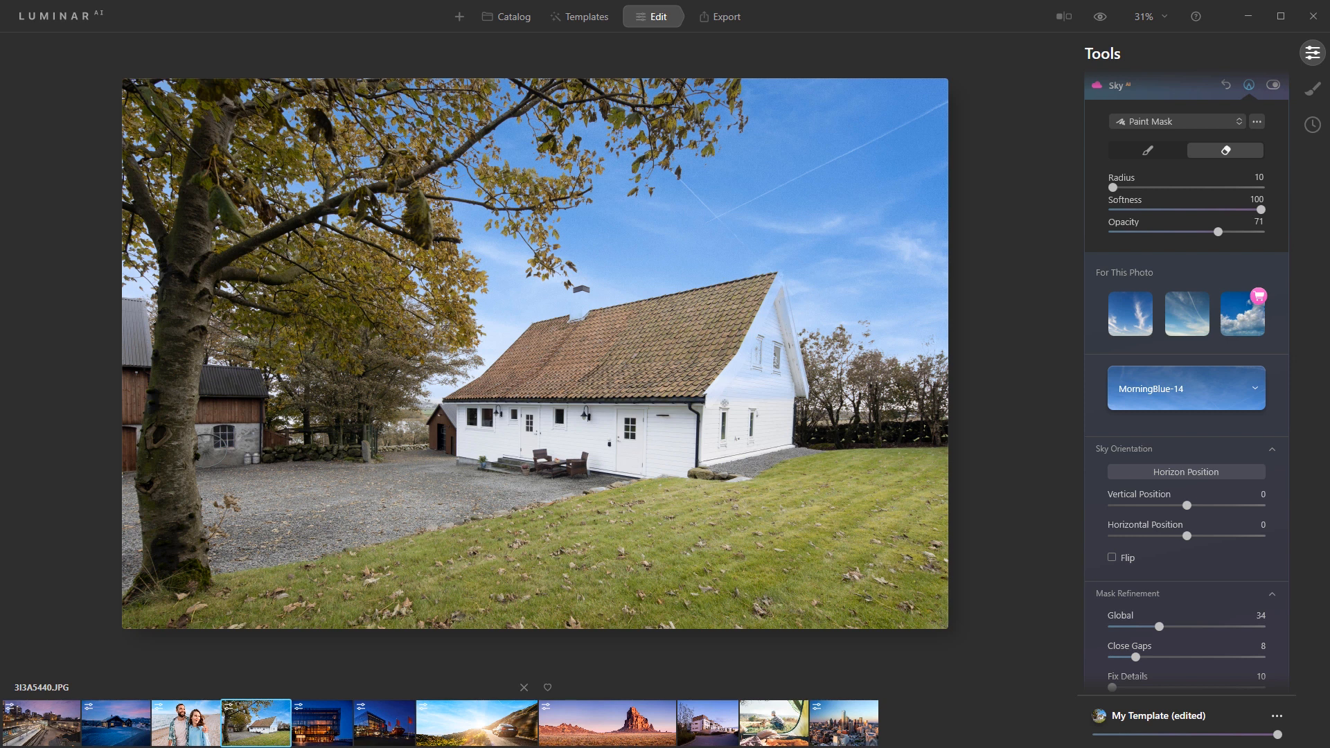
pyautogui.scroll(7, 724, 403)
pyautogui.moveTo(725, 399)
pyautogui.mouseDown()
pyautogui.moveTo(745, 361)
pyautogui.moveTo(728, 453)
pyautogui.mouseUp()
pyautogui.moveTo(739, 363); pyautogui.dragTo(756, 473)
pyautogui.moveTo(748, 334); pyautogui.dragTo(755, 458)
pyautogui.moveTo(706, 341); pyautogui.dragTo(682, 467)
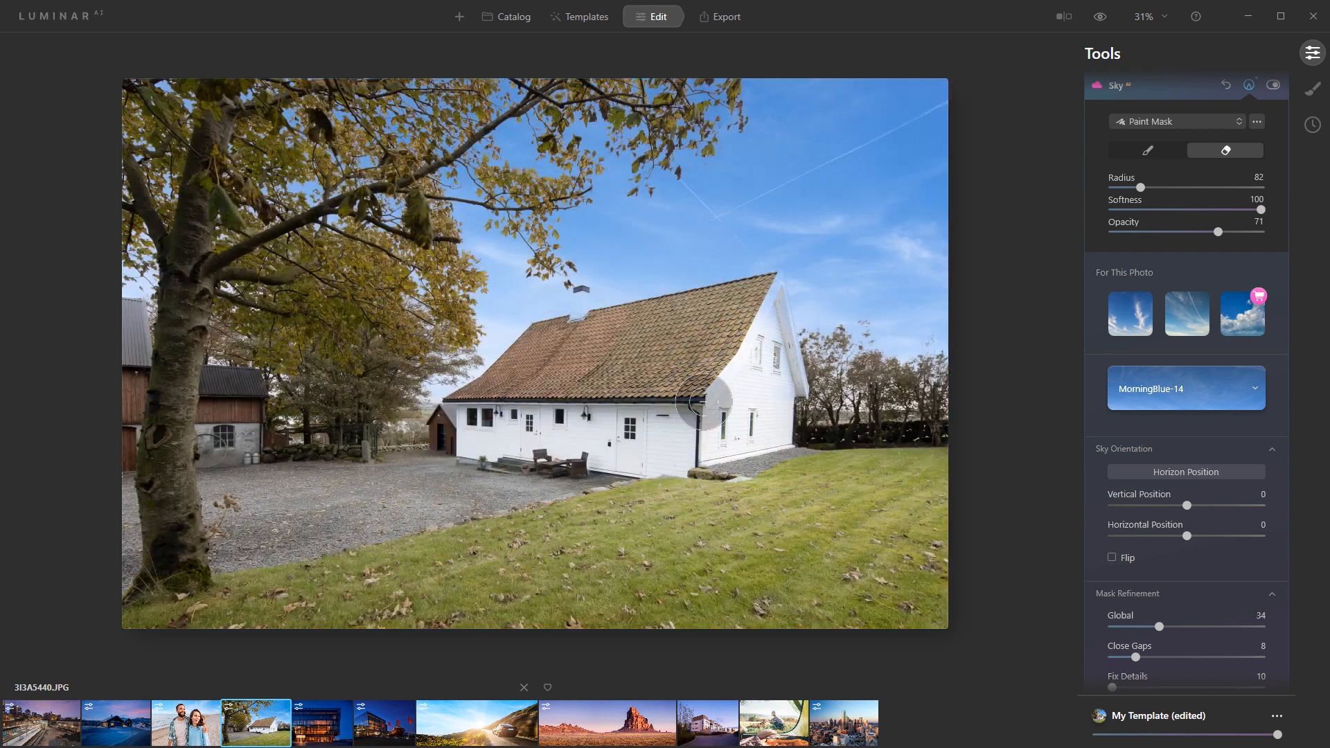
pyautogui.moveTo(740, 342); pyautogui.dragTo(746, 431)
pyautogui.moveTo(756, 313); pyautogui.dragTo(768, 333)
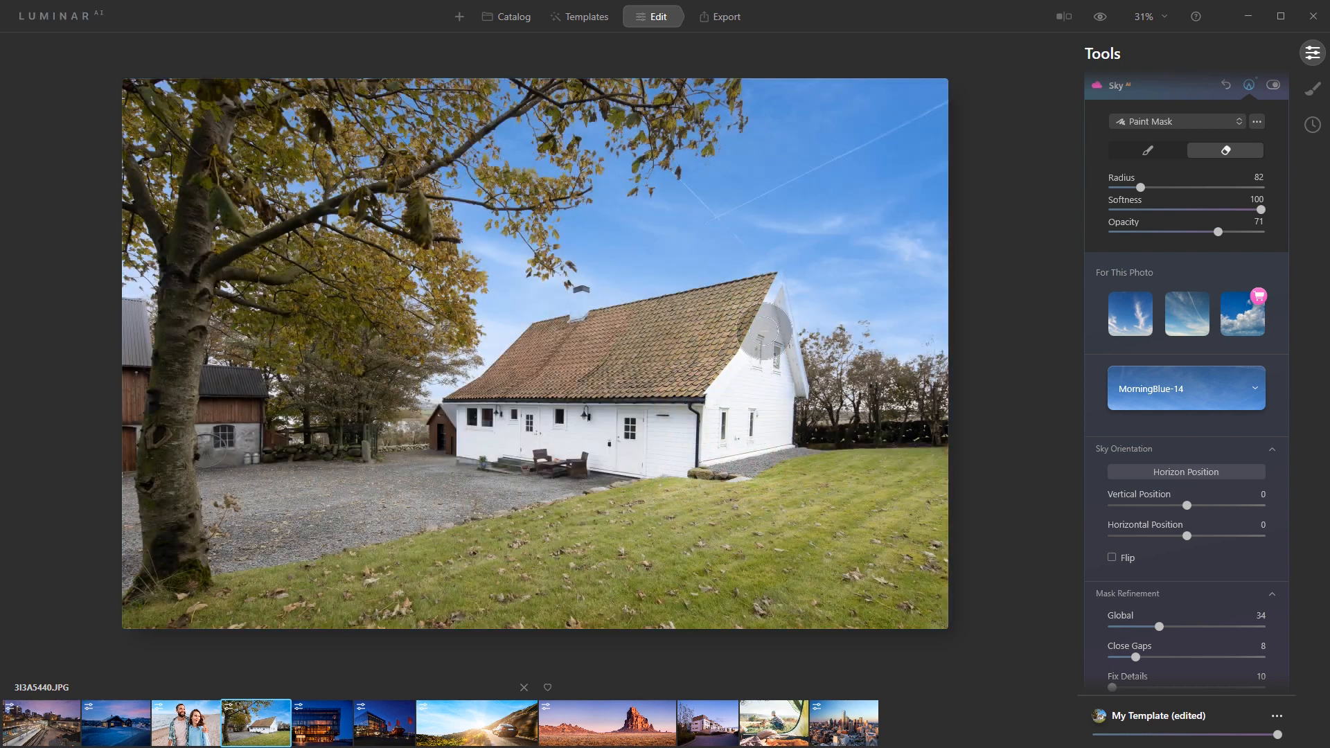
# - Inspect the masked house edges and reset Sky AI on the white house photo
pyautogui.scroll(3, 769, 339)
pyautogui.scroll(1, 884, 295)
pyautogui.scroll(-7, 888, 181)
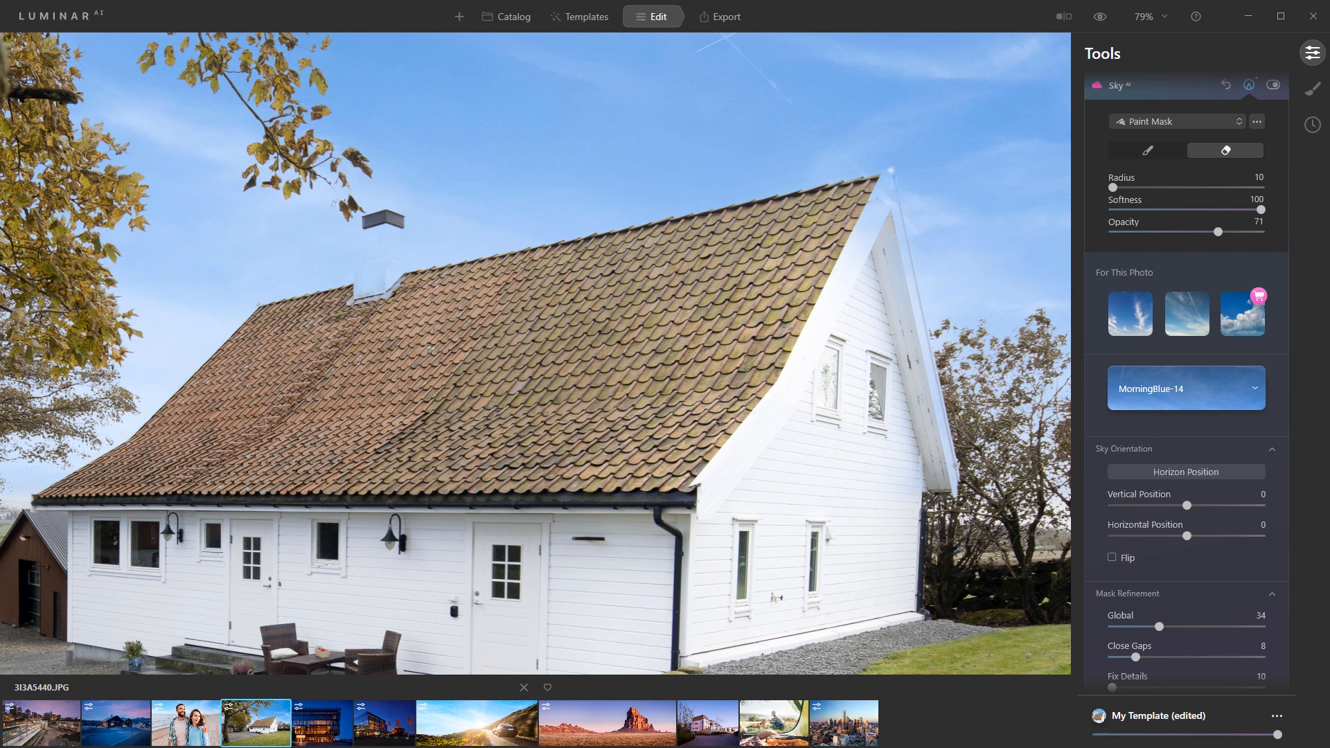
pyautogui.scroll(-3, 702, 501)
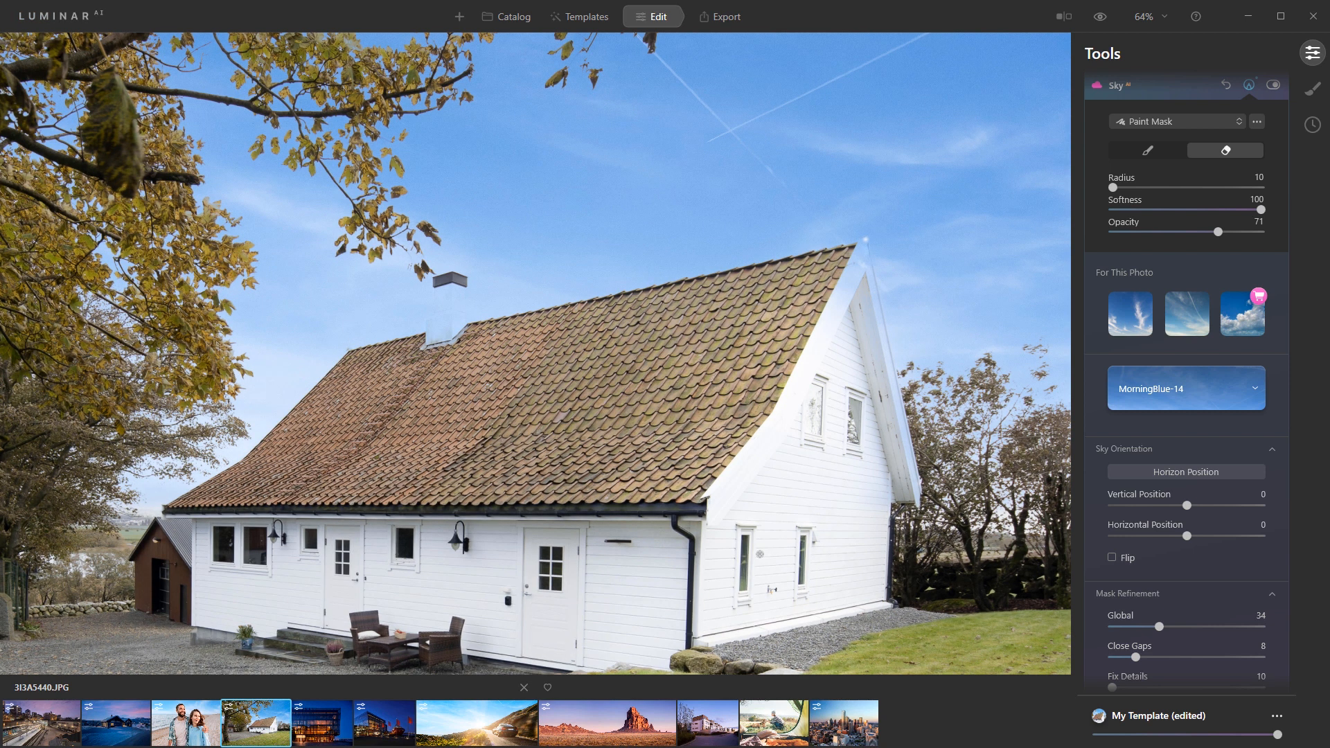
pyautogui.scroll(-3, 786, 496)
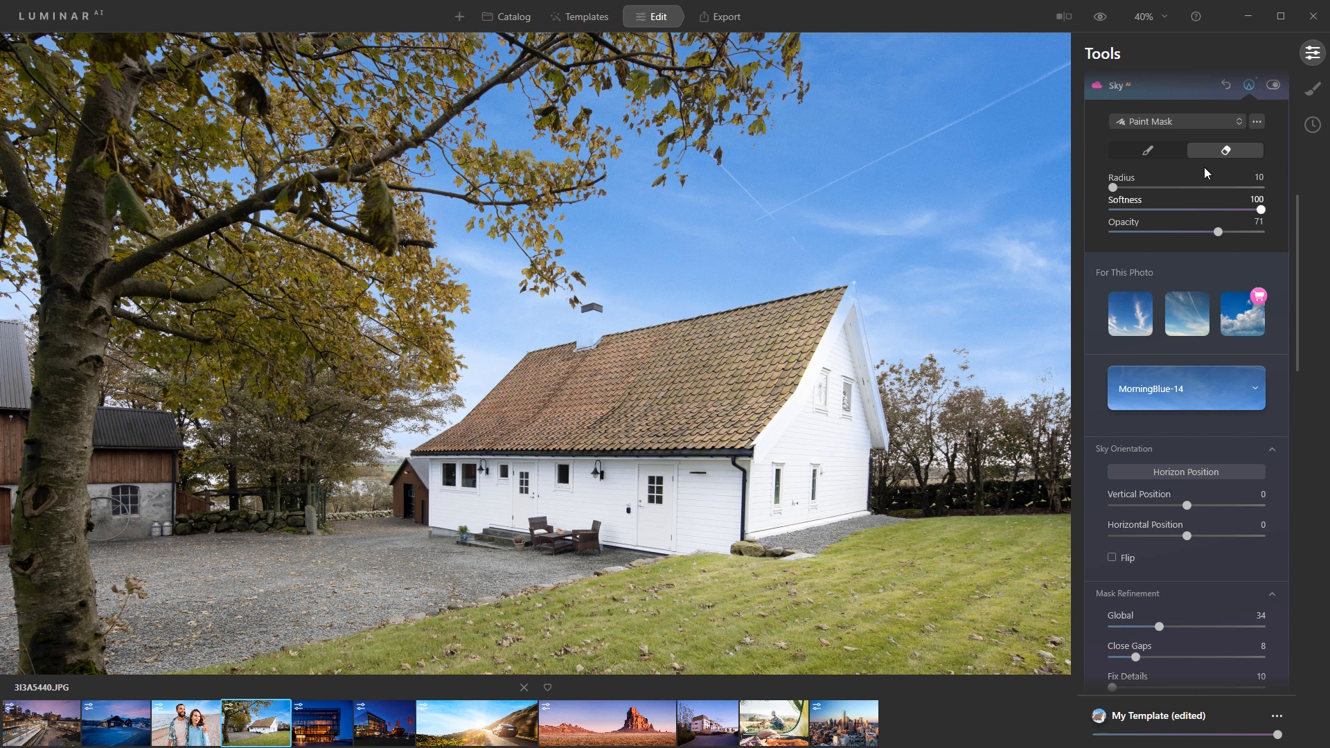
pyautogui.click(1226, 84)
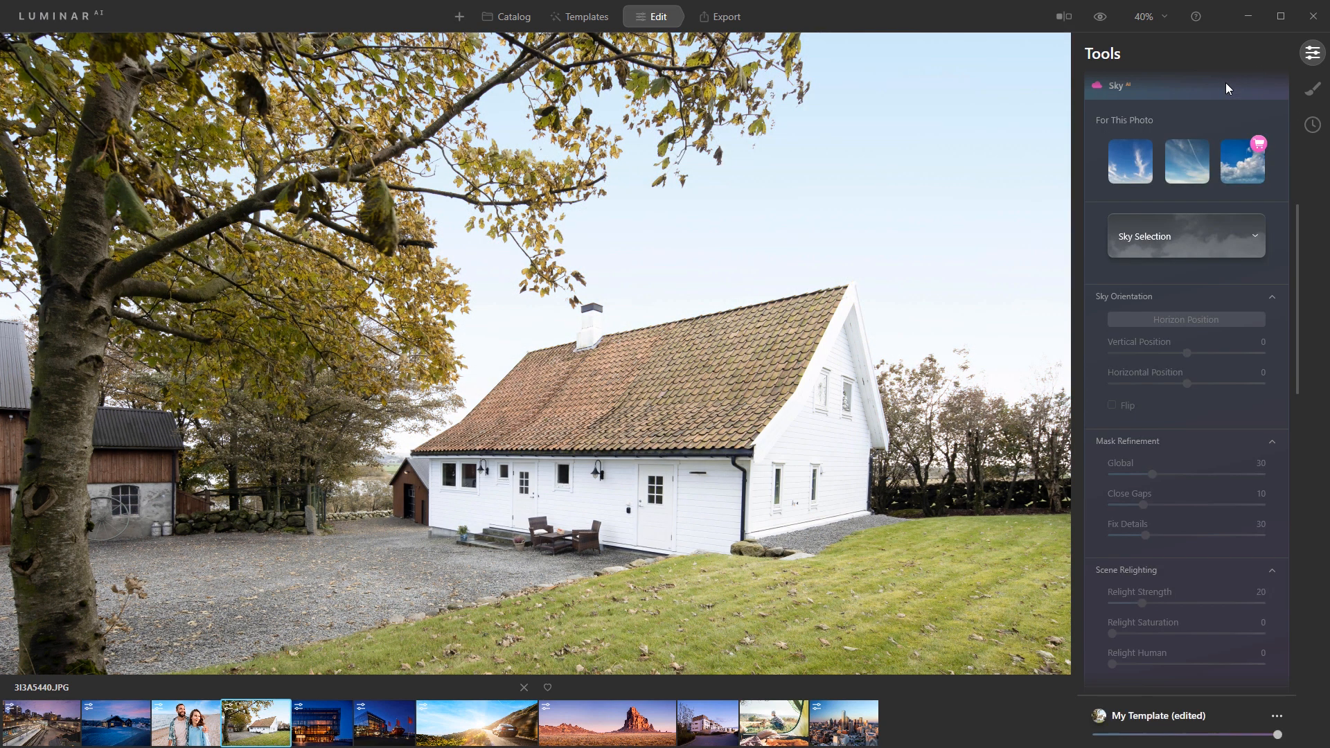
# - Apply the custom MiddayBlue-6 sky to the white house photo in Sky AI
pyautogui.click(1164, 249)
pyautogui.click(1176, 279)
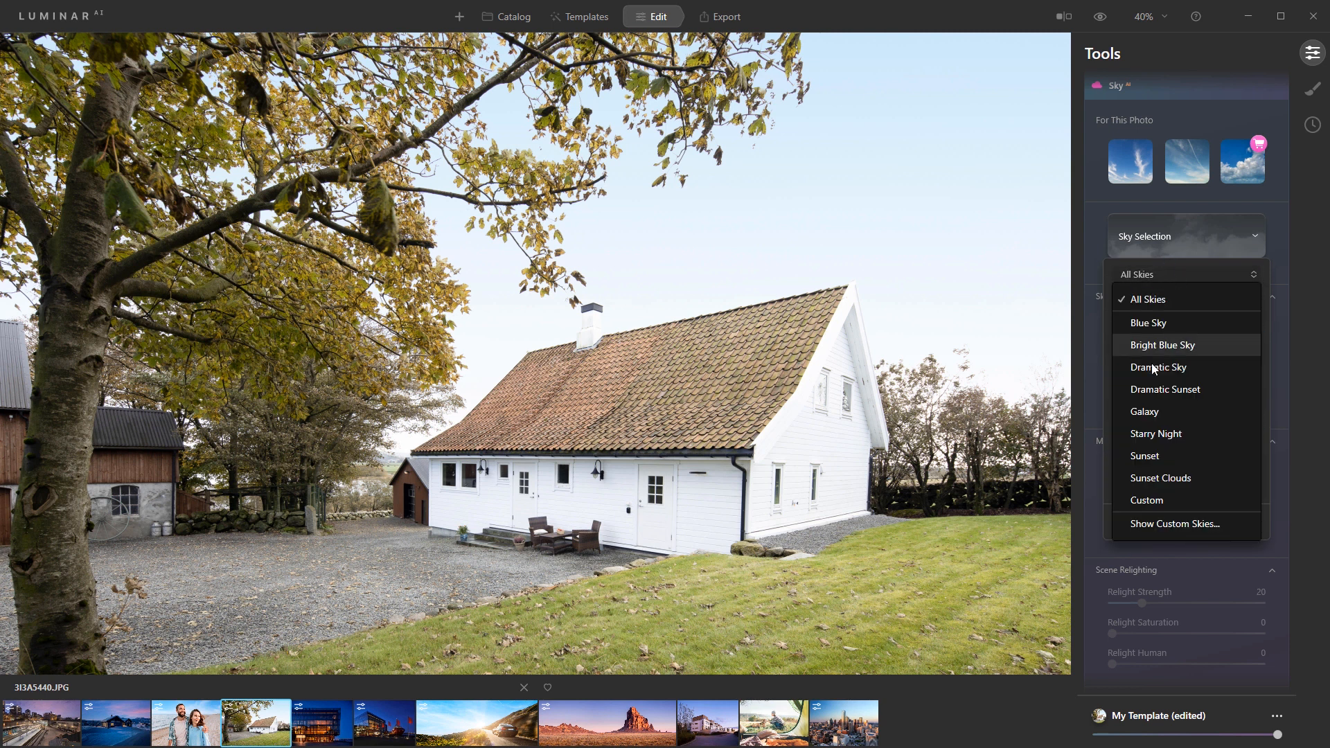
pyautogui.click(1142, 496)
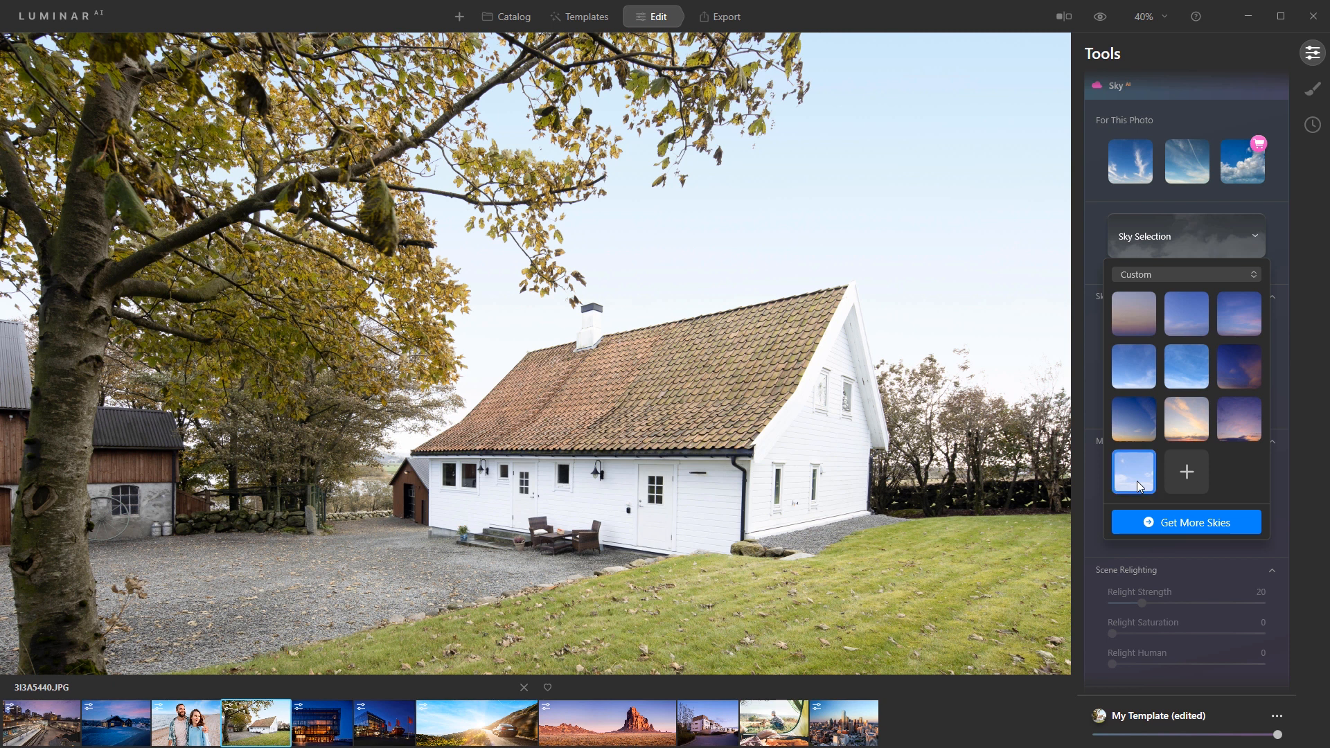
pyautogui.click(1136, 480)
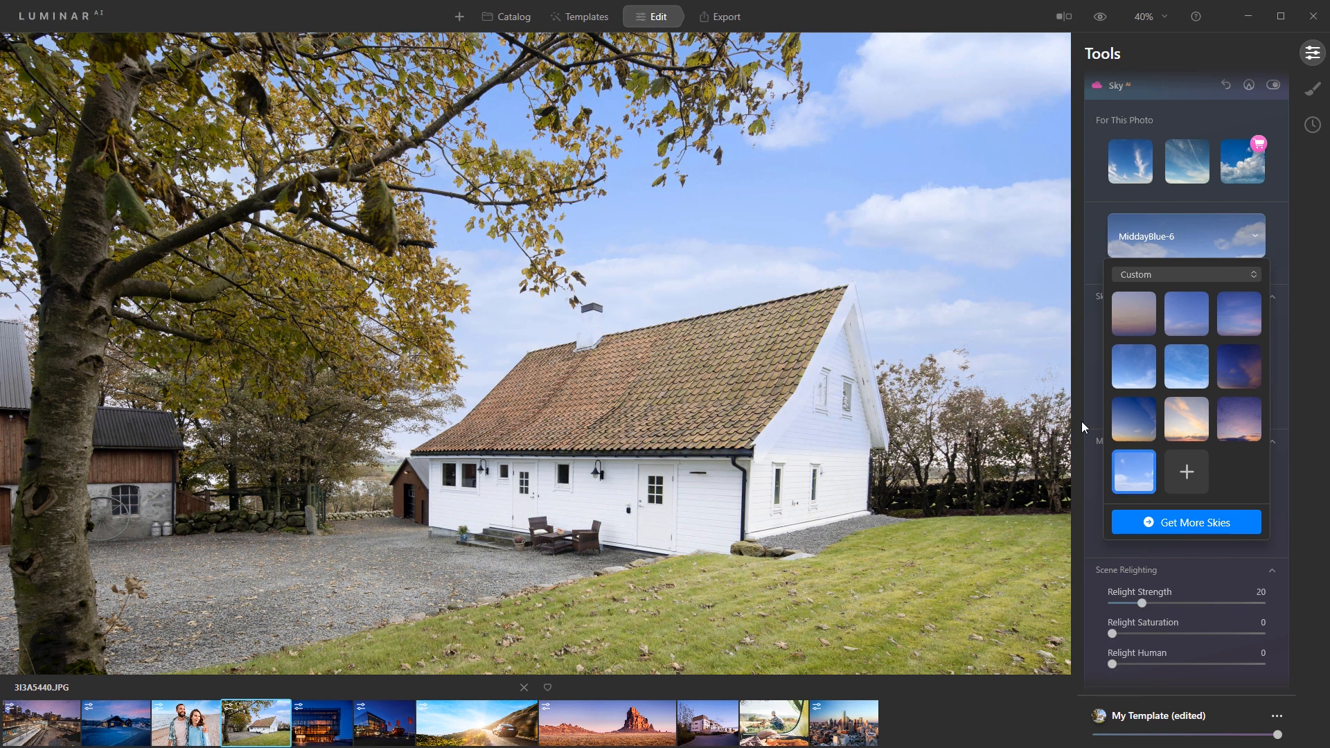
pyautogui.click(1174, 246)
# - Test higher and lower horizon positions for the sky and settle the horizon line just below the house's eaves
pyautogui.click(1170, 320)
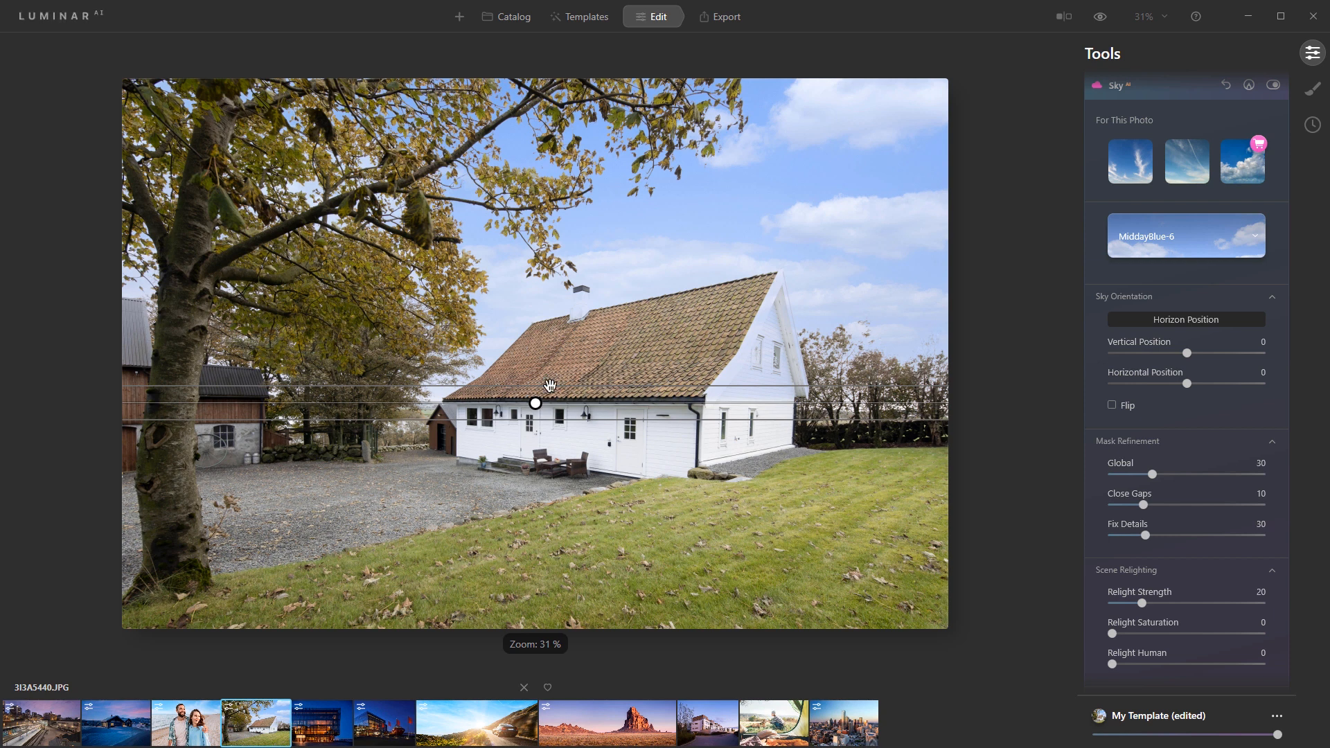
pyautogui.moveTo(538, 390); pyautogui.dragTo(564, 77)
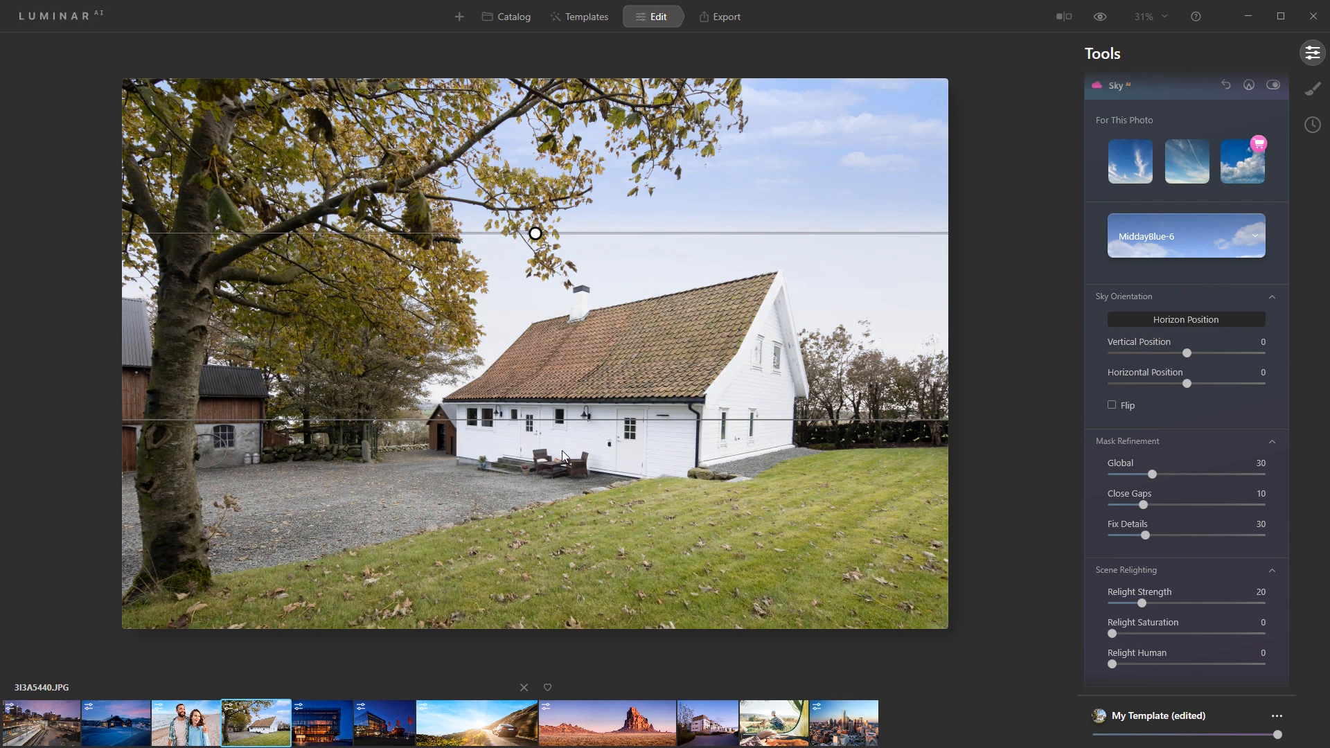
pyautogui.moveTo(566, 429); pyautogui.dragTo(540, 616)
pyautogui.moveTo(535, 331); pyautogui.dragTo(535, 409)
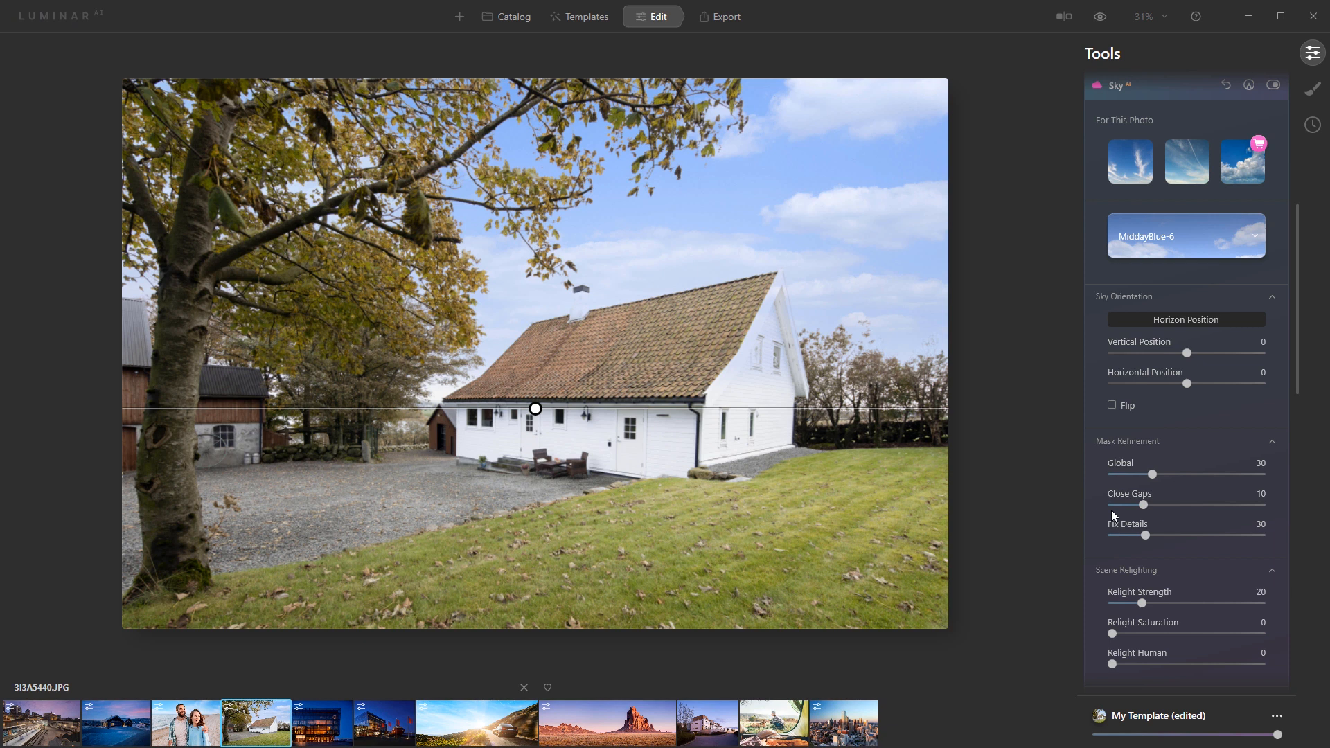
pyautogui.click(1155, 321)
# - Set the sky's Brightness to 100 in Sky Adjustments
pyautogui.scroll(-2, 1188, 654)
pyautogui.scroll(-3, 1188, 653)
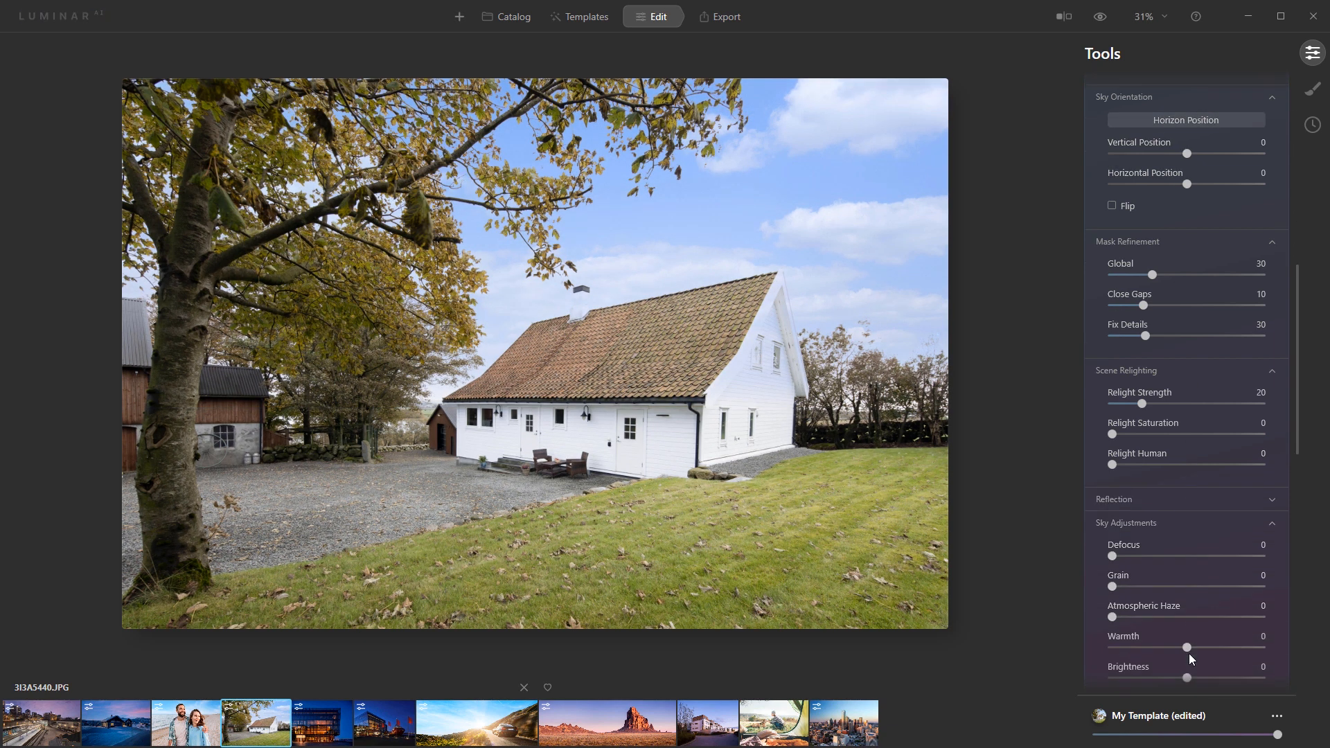
pyautogui.moveTo(1255, 613); pyautogui.dragTo(1267, 613)
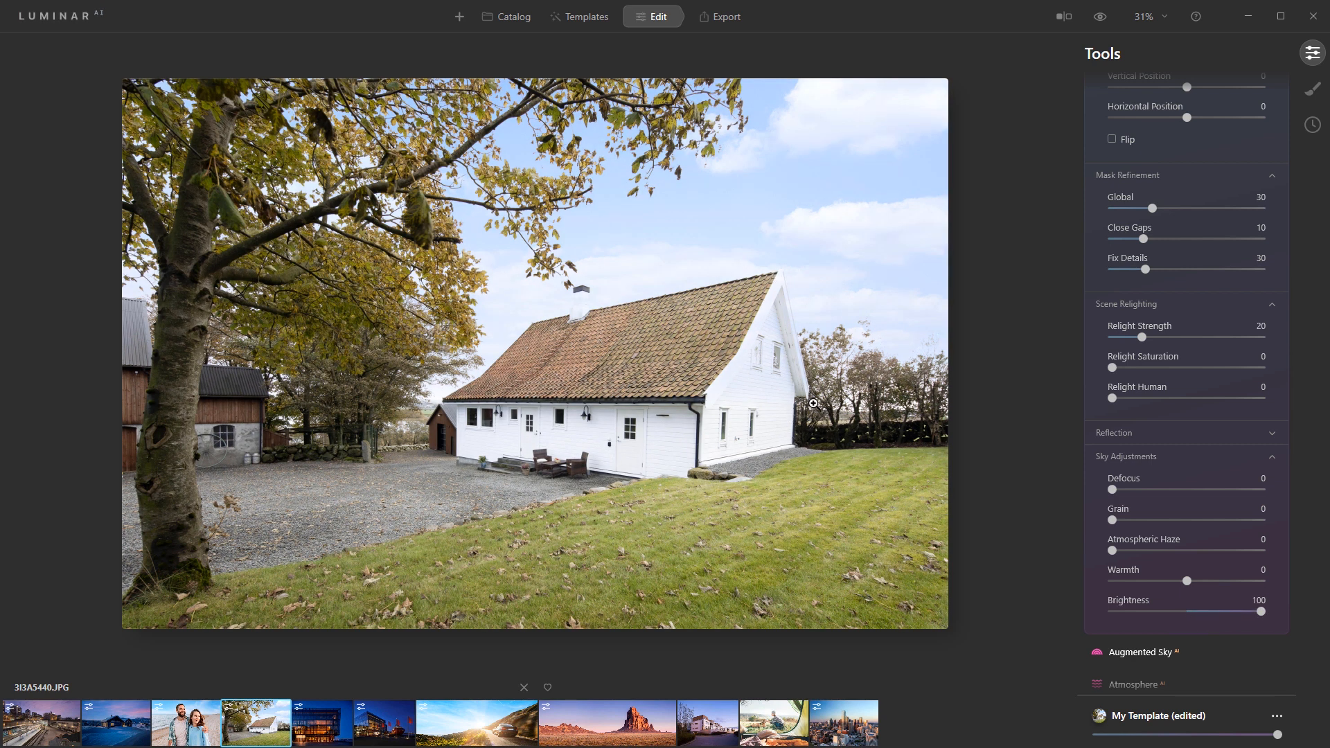
# - Erase the sky effect from the house's white gable wall using a Paint Mask eraser with radius 161
pyautogui.scroll(7, 1245, 299)
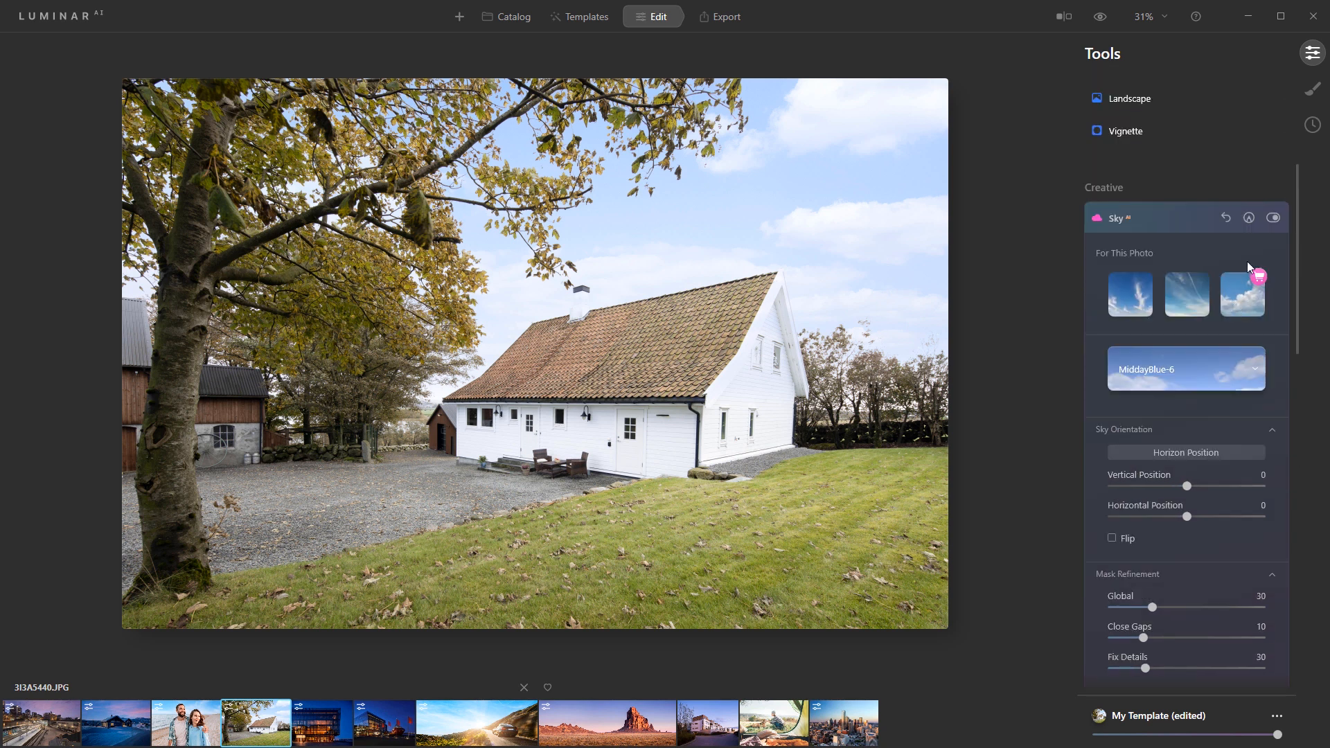
pyautogui.click(1248, 218)
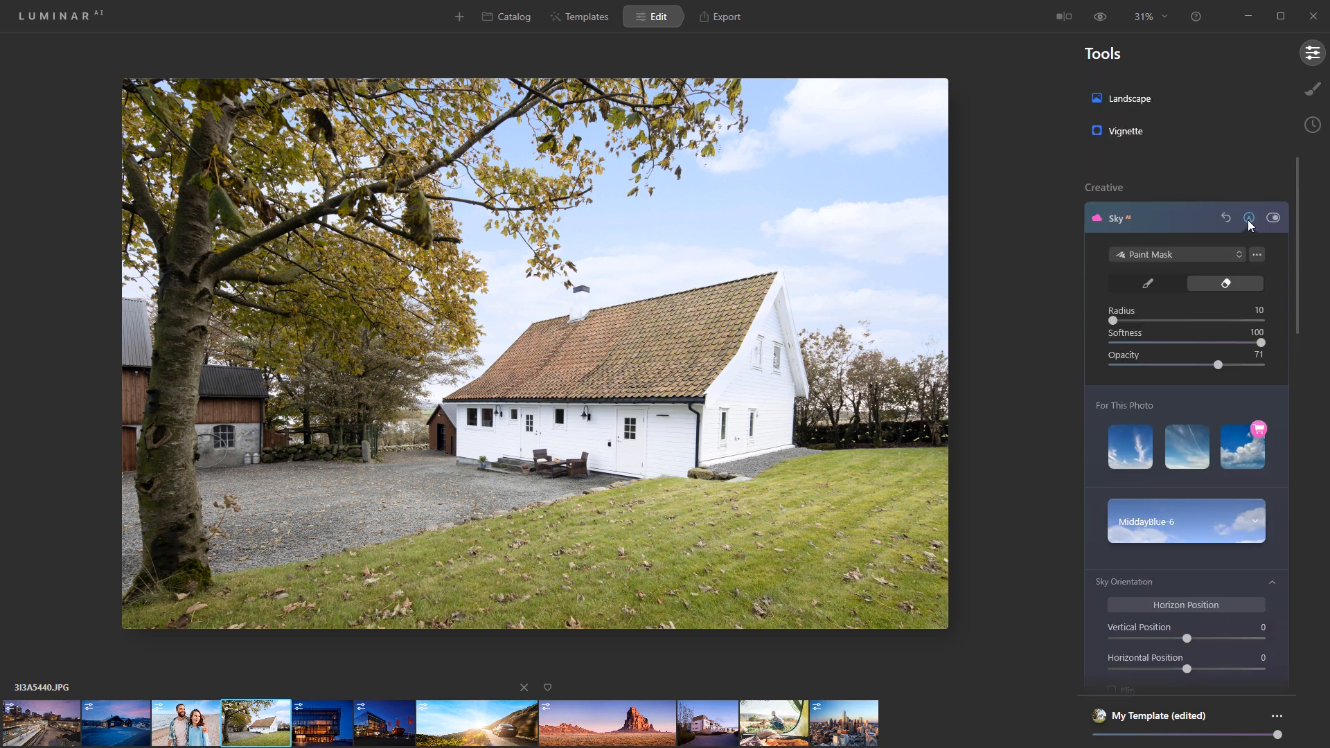
pyautogui.click(1164, 256)
pyautogui.scroll(-3, 1150, 277)
pyautogui.click(1148, 279)
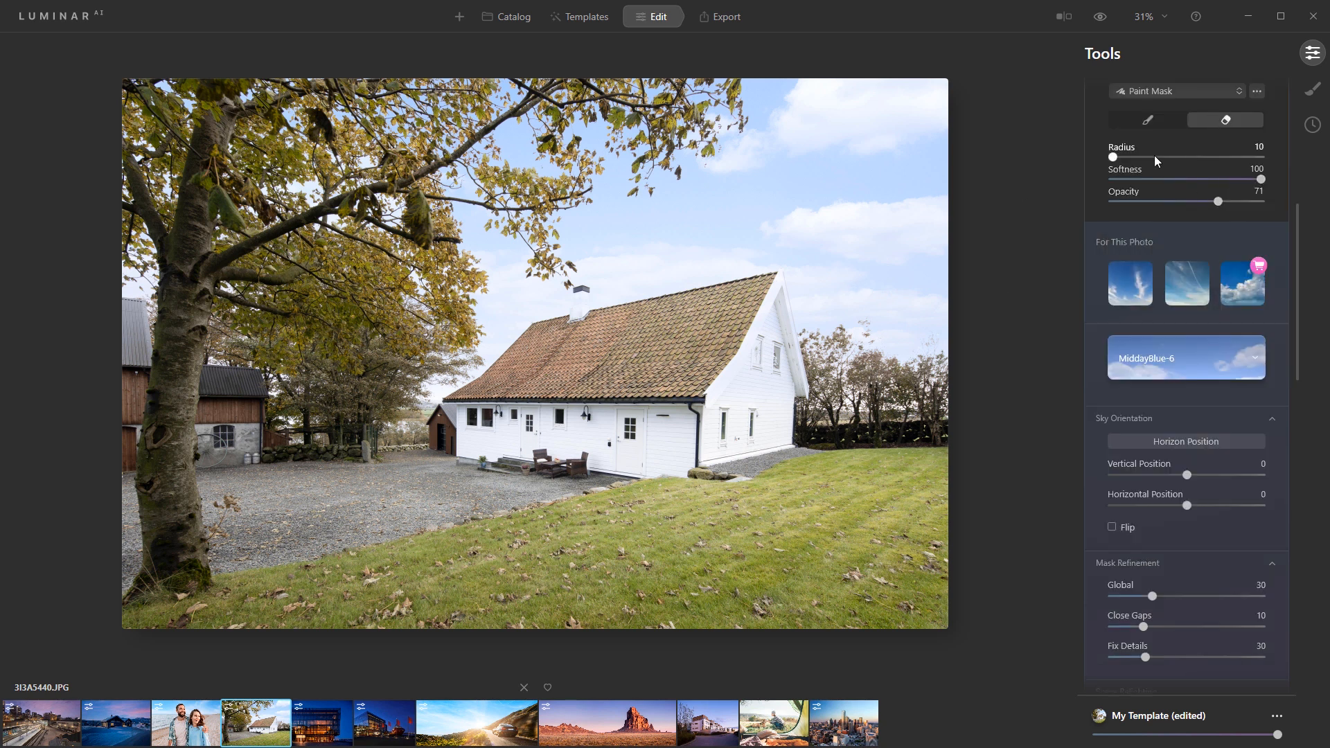
pyautogui.moveTo(1170, 156); pyautogui.dragTo(1181, 154)
pyautogui.scroll(5, 861, 371)
pyautogui.press('[')
pyautogui.press('[')
pyautogui.press('[')
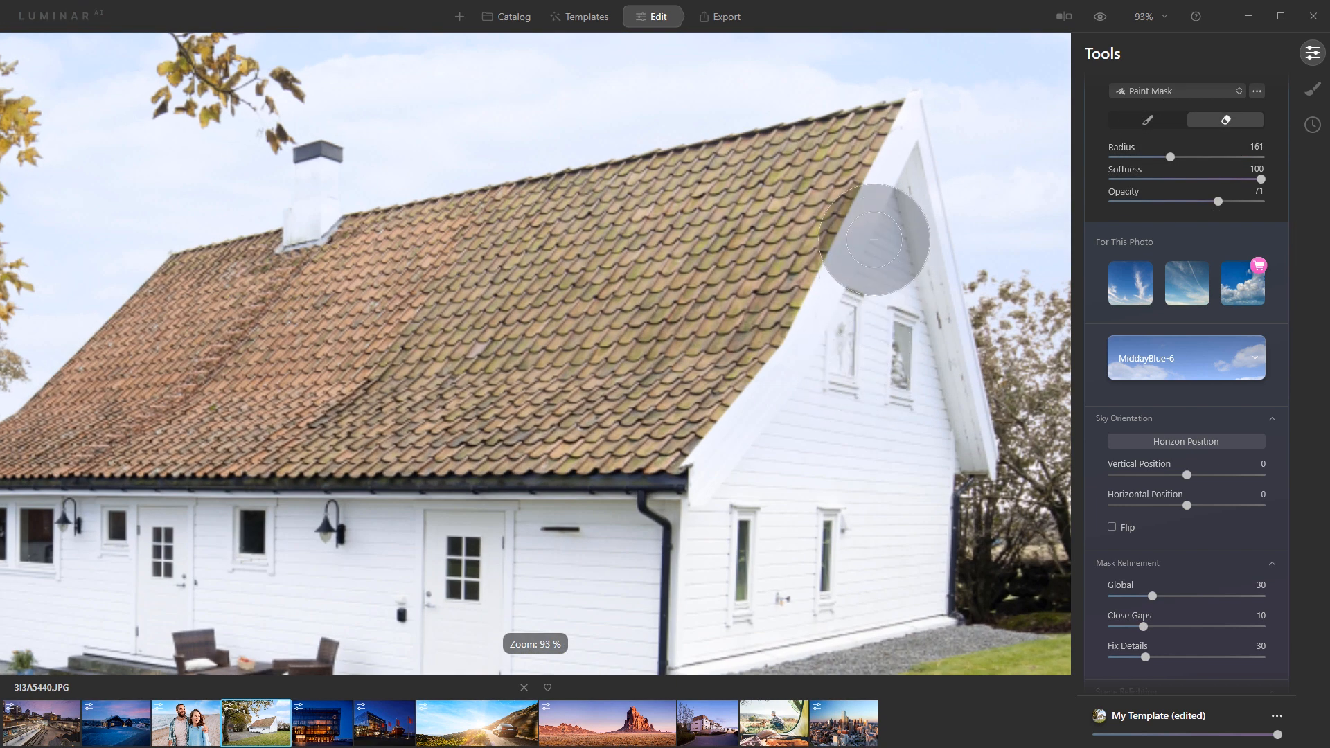
pyautogui.moveTo(875, 238)
pyautogui.mouseDown()
pyautogui.moveTo(856, 411)
pyautogui.moveTo(802, 557)
pyautogui.moveTo(887, 208)
pyautogui.moveTo(916, 333)
pyautogui.moveTo(905, 534)
pyautogui.moveTo(805, 380)
pyautogui.moveTo(736, 496)
pyautogui.moveTo(752, 495)
pyautogui.moveTo(881, 255)
pyautogui.moveTo(876, 191)
pyautogui.mouseUp()
pyautogui.moveTo(874, 201); pyautogui.dragTo(761, 425)
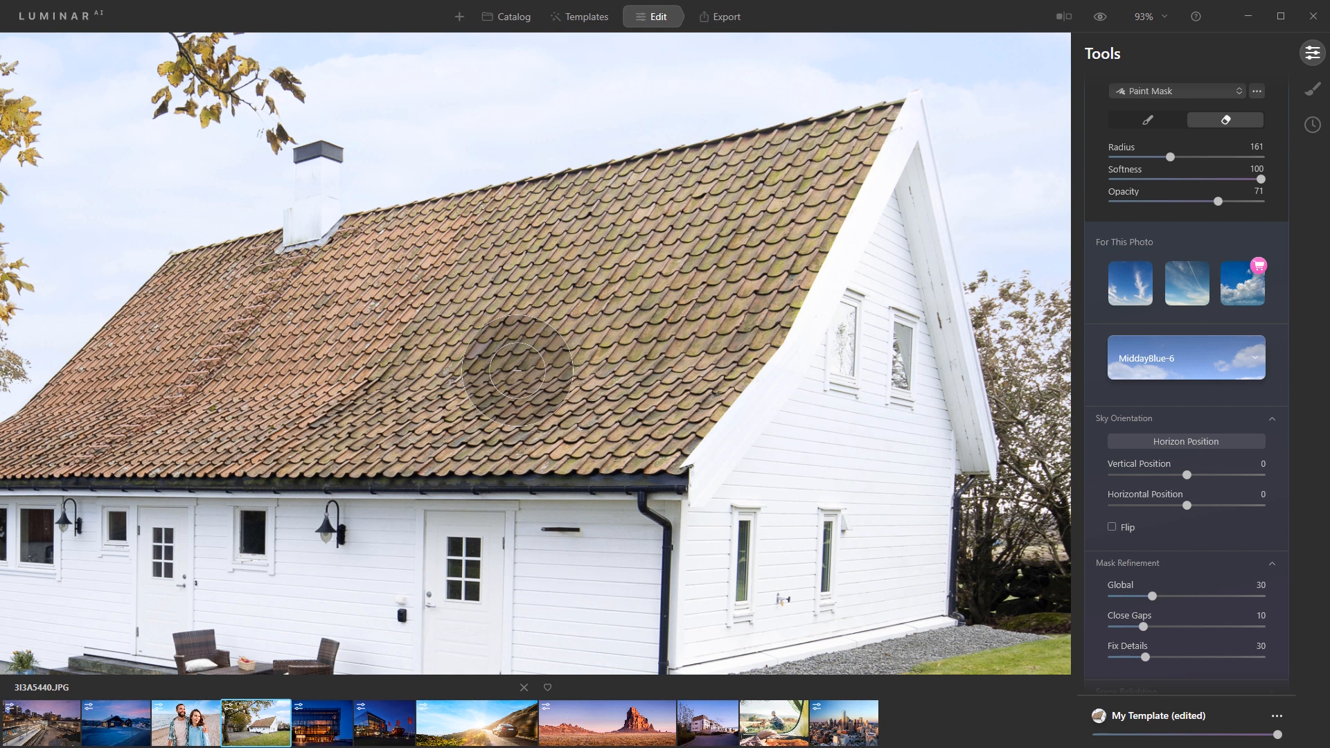
# - Reduce the eraser radius to 53 and erase the sky effect from the white chimney
pyautogui.press('[')
pyautogui.press('[')
pyautogui.press('[')
pyautogui.press('[')
pyautogui.press('[')
pyautogui.press('[')
pyautogui.press('[')
pyautogui.press('[')
pyautogui.press('[')
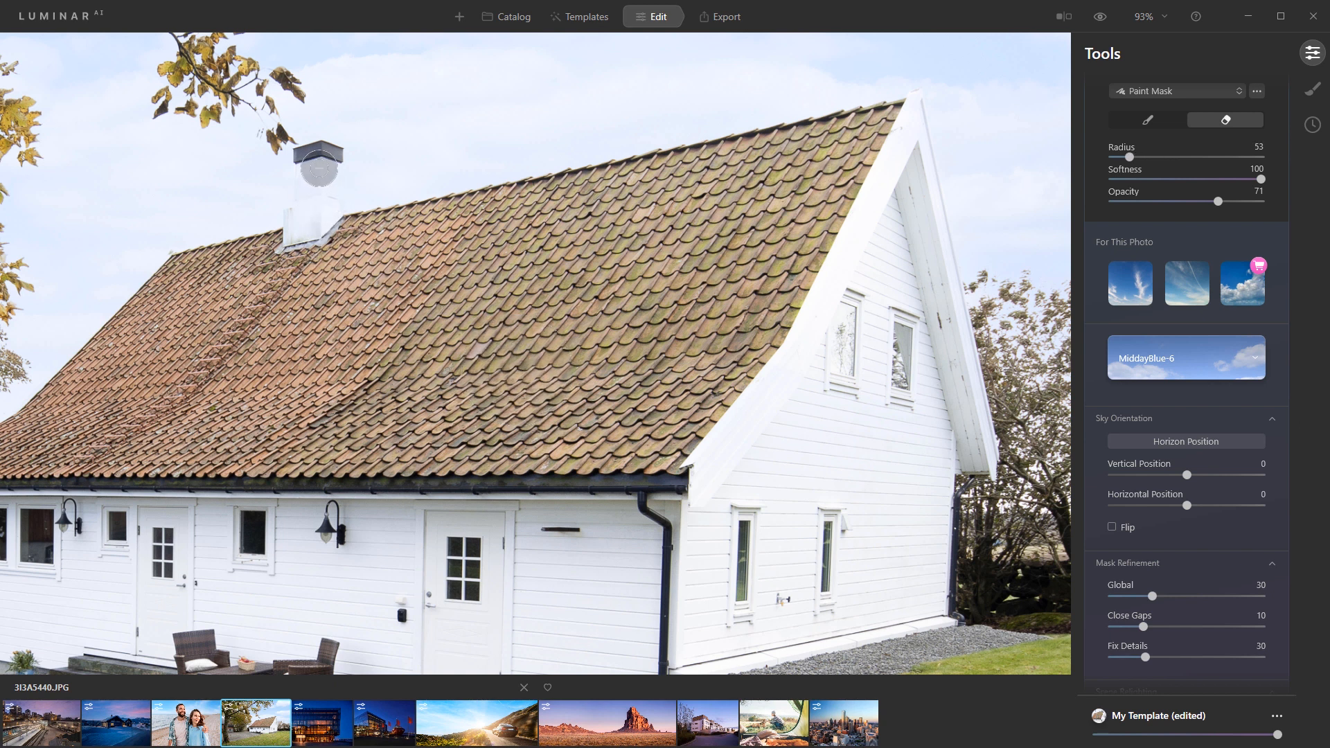
pyautogui.moveTo(318, 168)
pyautogui.mouseDown()
pyautogui.moveTo(306, 258)
pyautogui.moveTo(315, 208)
pyautogui.mouseUp()
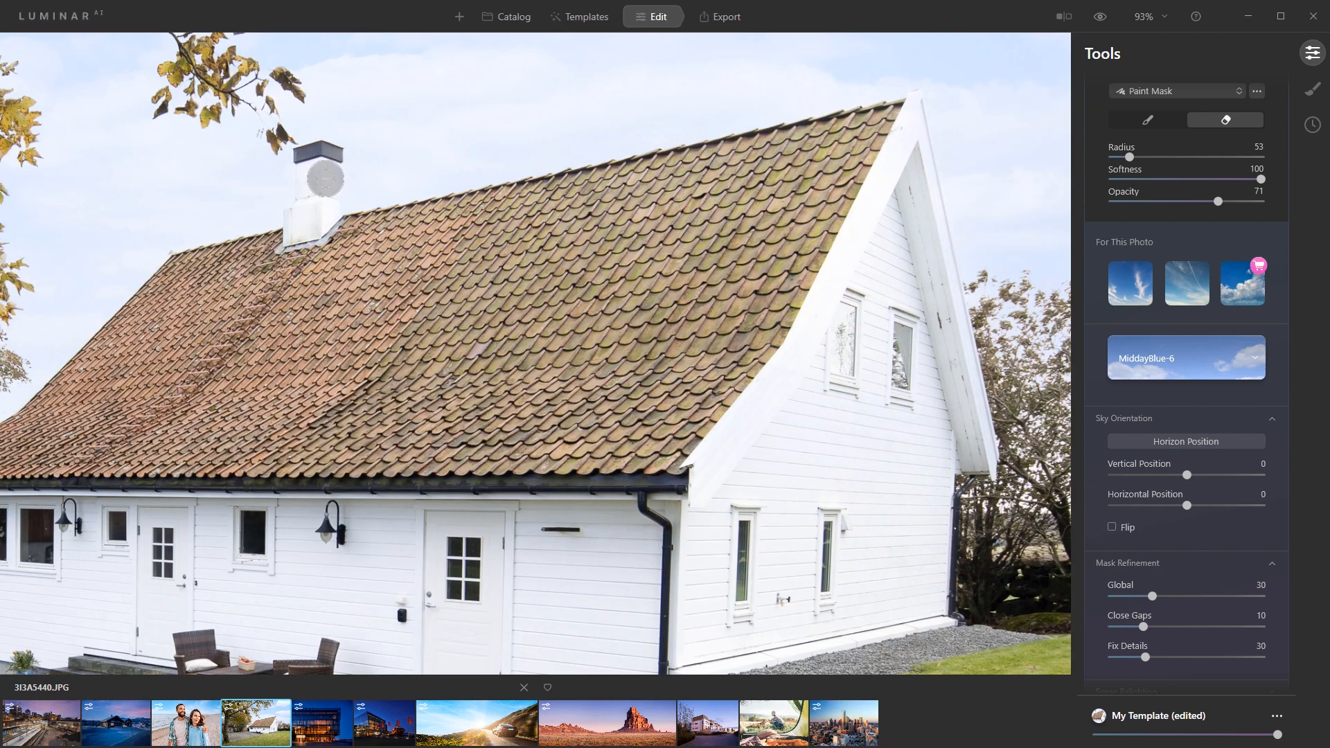
pyautogui.click(313, 180)
pyautogui.click(300, 217)
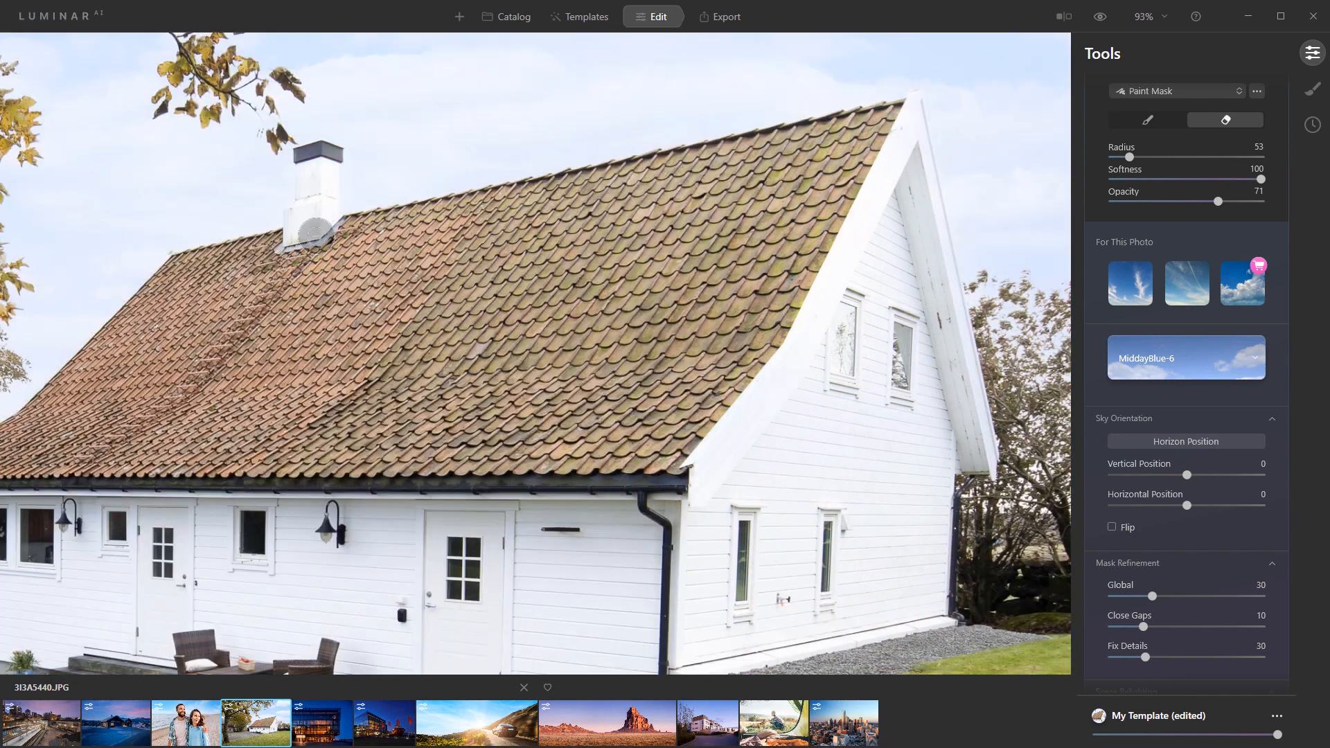
pyautogui.scroll(-6, 734, 435)
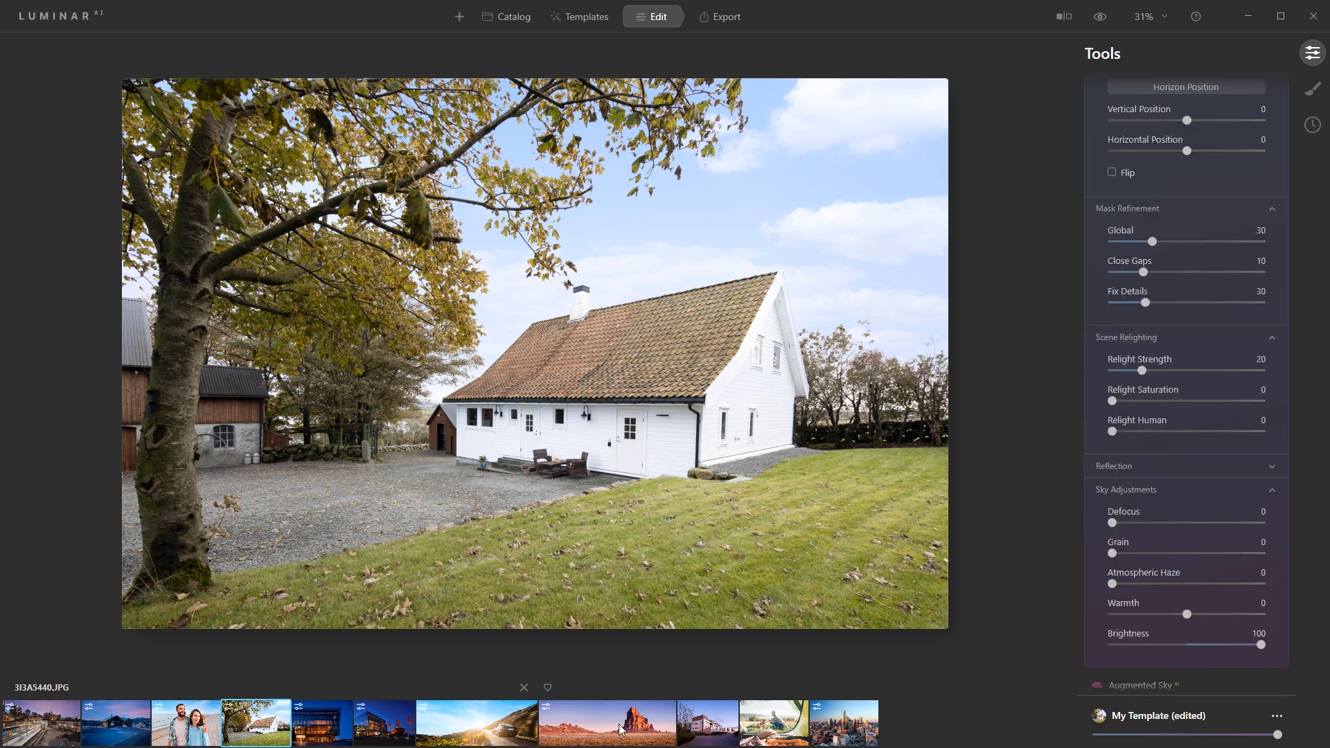
# - Open the desert rock panorama and apply the custom GoldenHour-19 sky to it
pyautogui.click(621, 730)
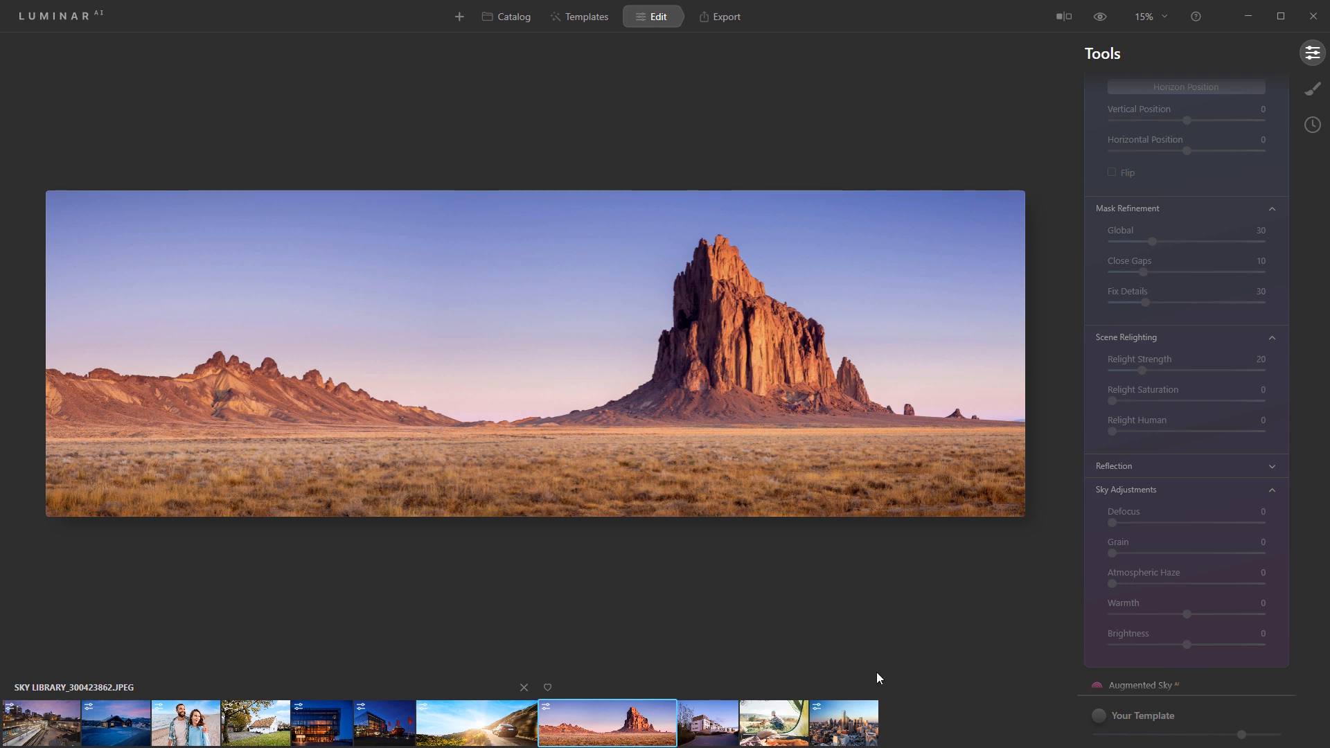
pyautogui.scroll(3, 1201, 334)
pyautogui.scroll(1, 1193, 365)
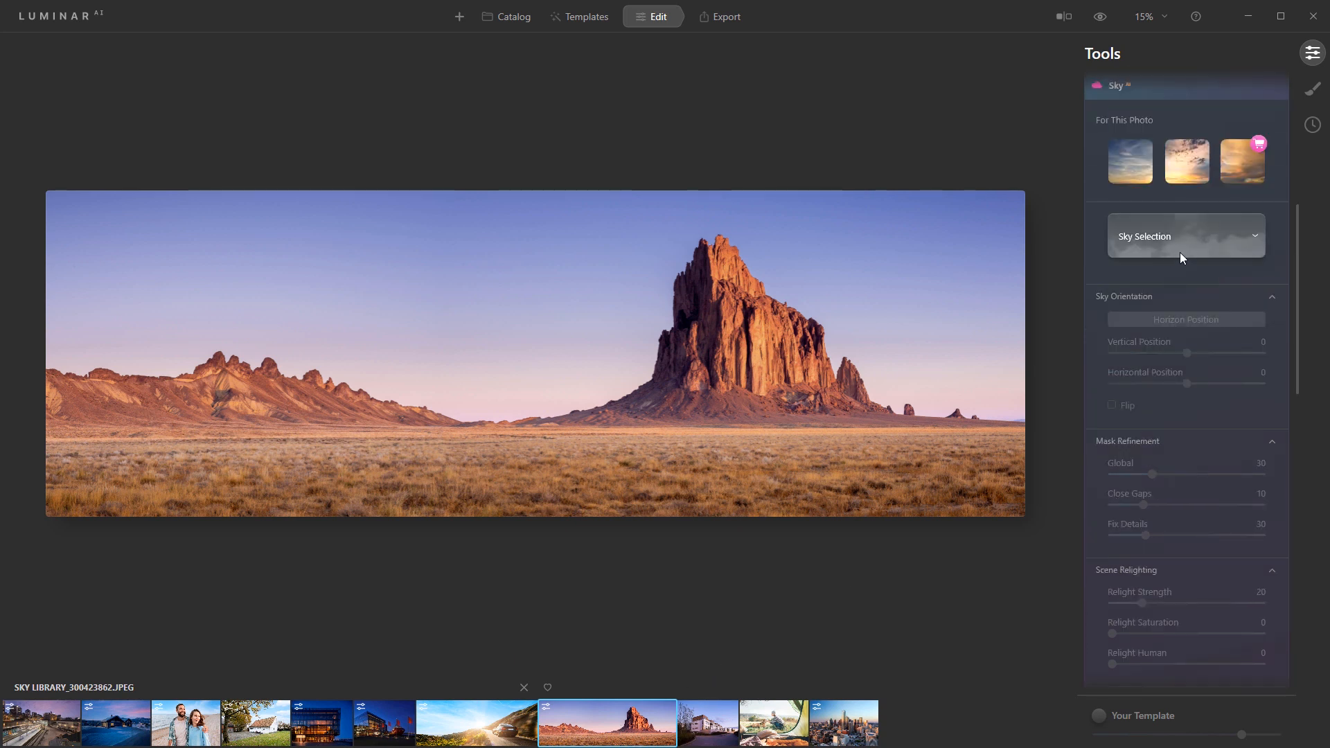
pyautogui.click(1183, 244)
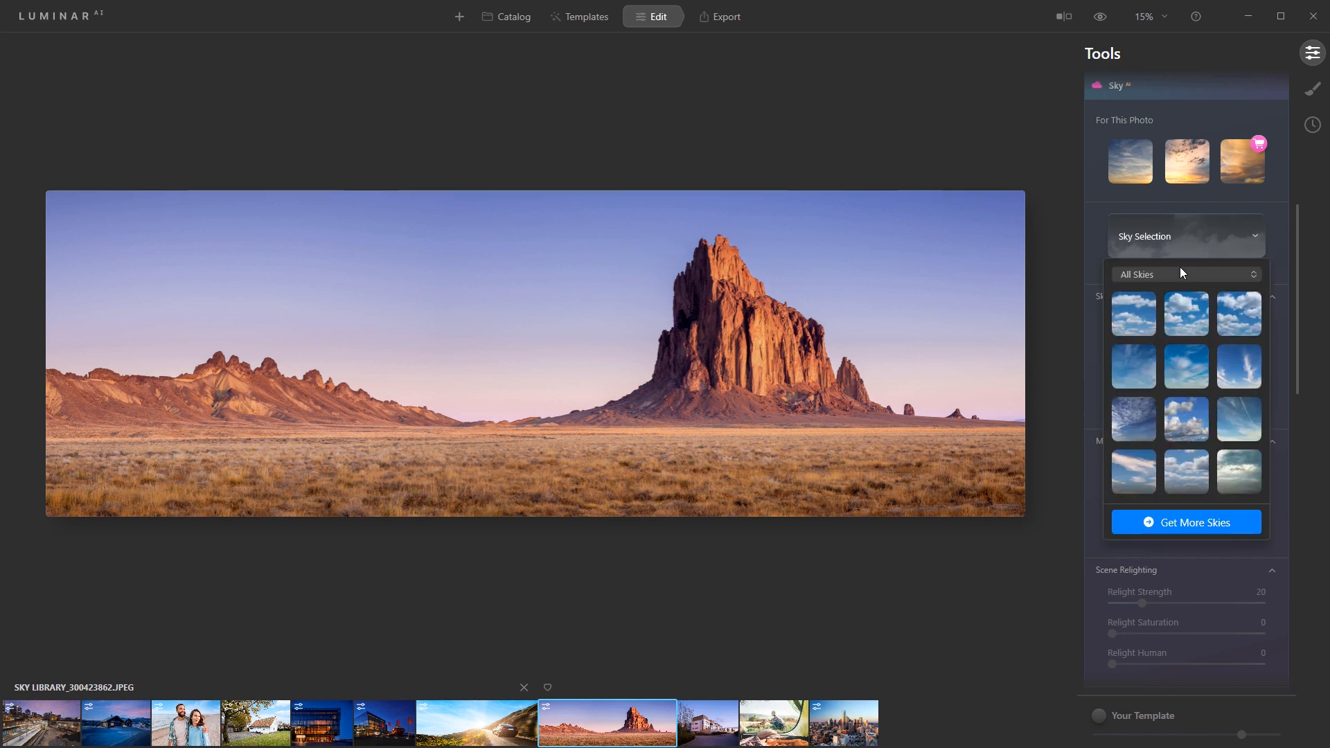
pyautogui.click(1181, 274)
pyautogui.click(1163, 499)
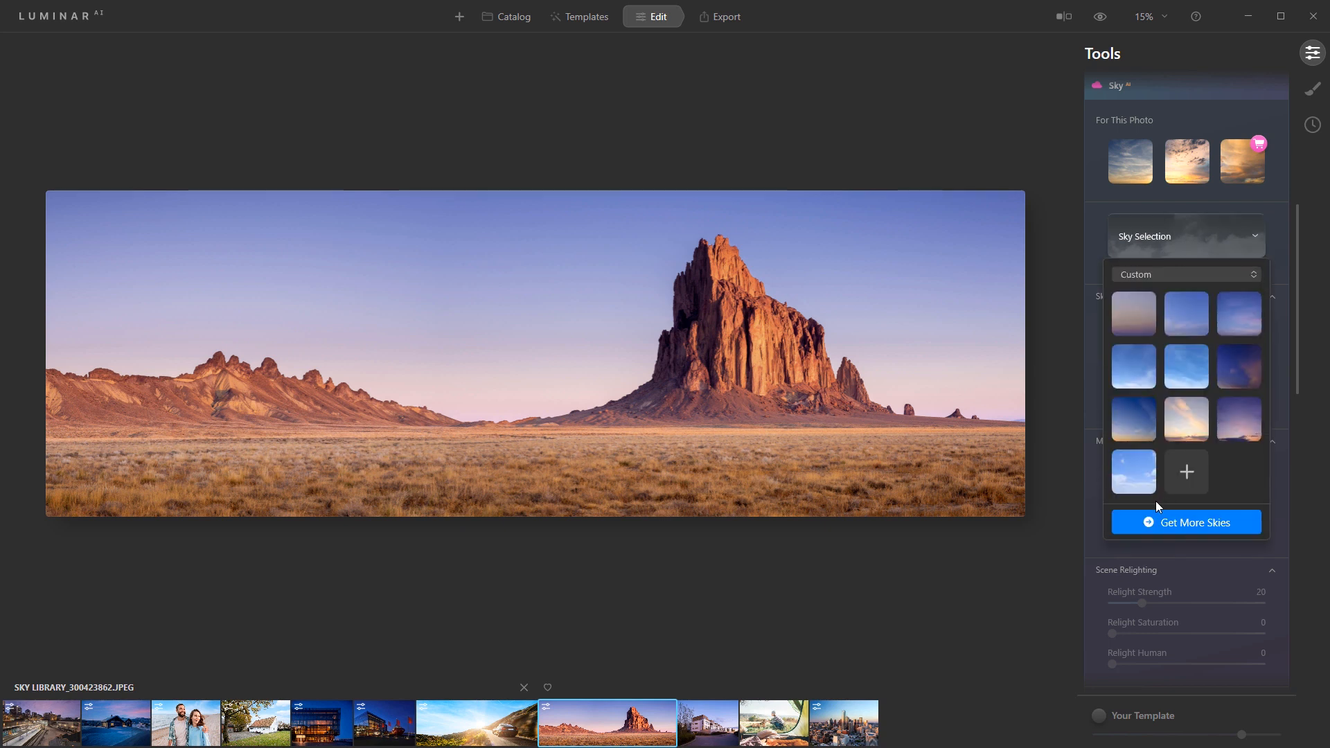
pyautogui.click(1134, 426)
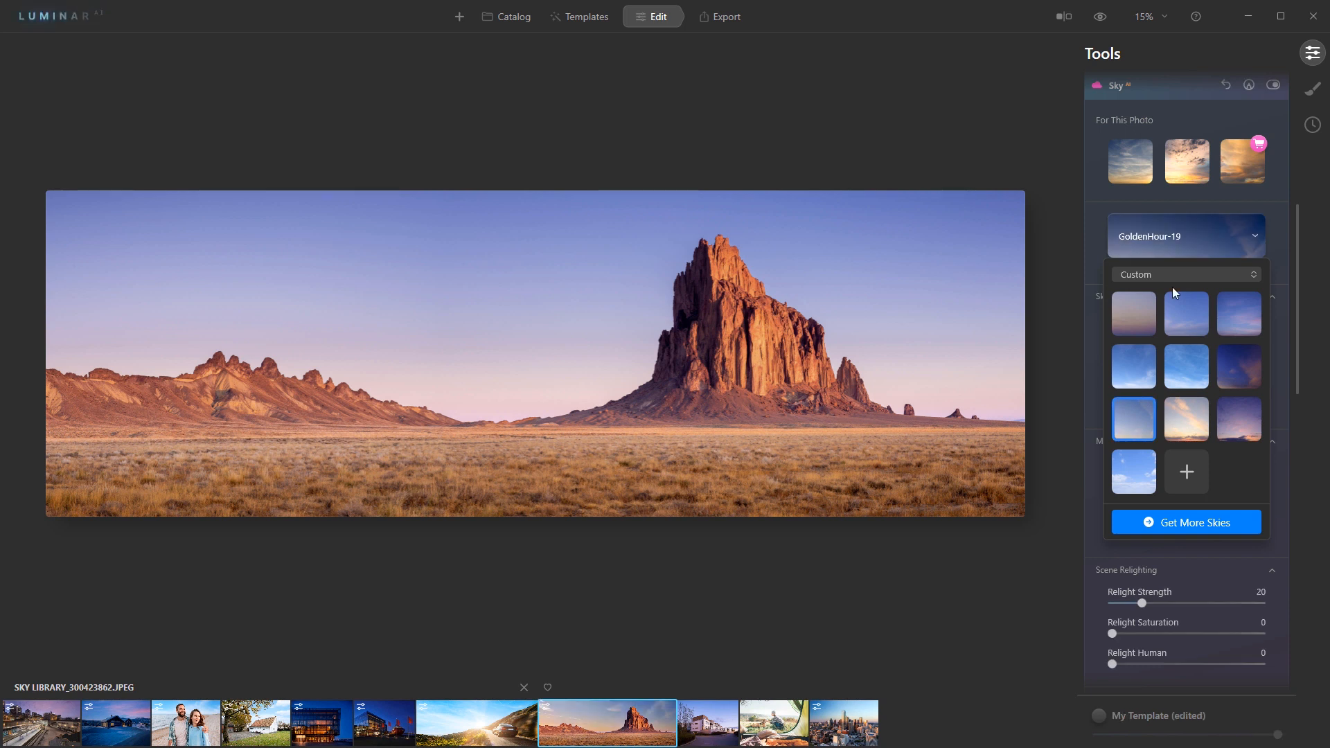
pyautogui.click(1165, 238)
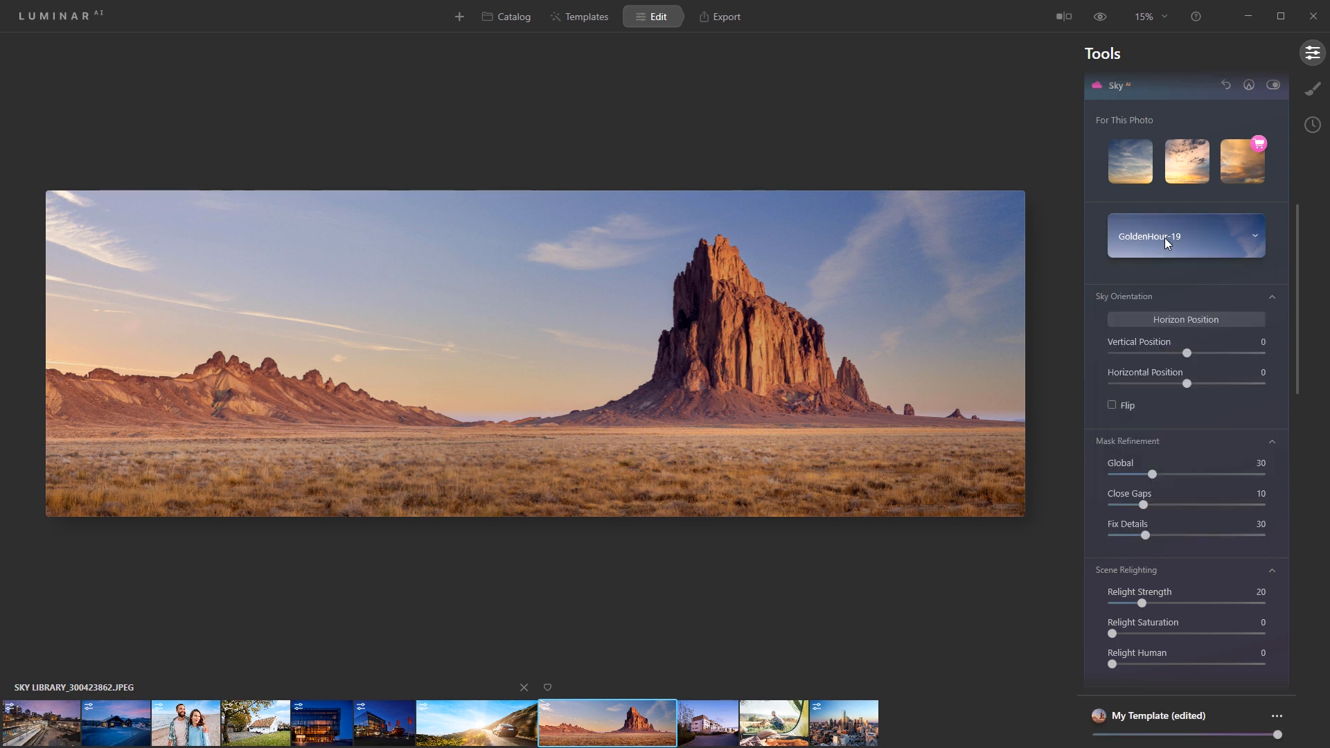
# - Lower the sky's horizon line to just below the desert horizon and flip the sky
pyautogui.click(1194, 321)
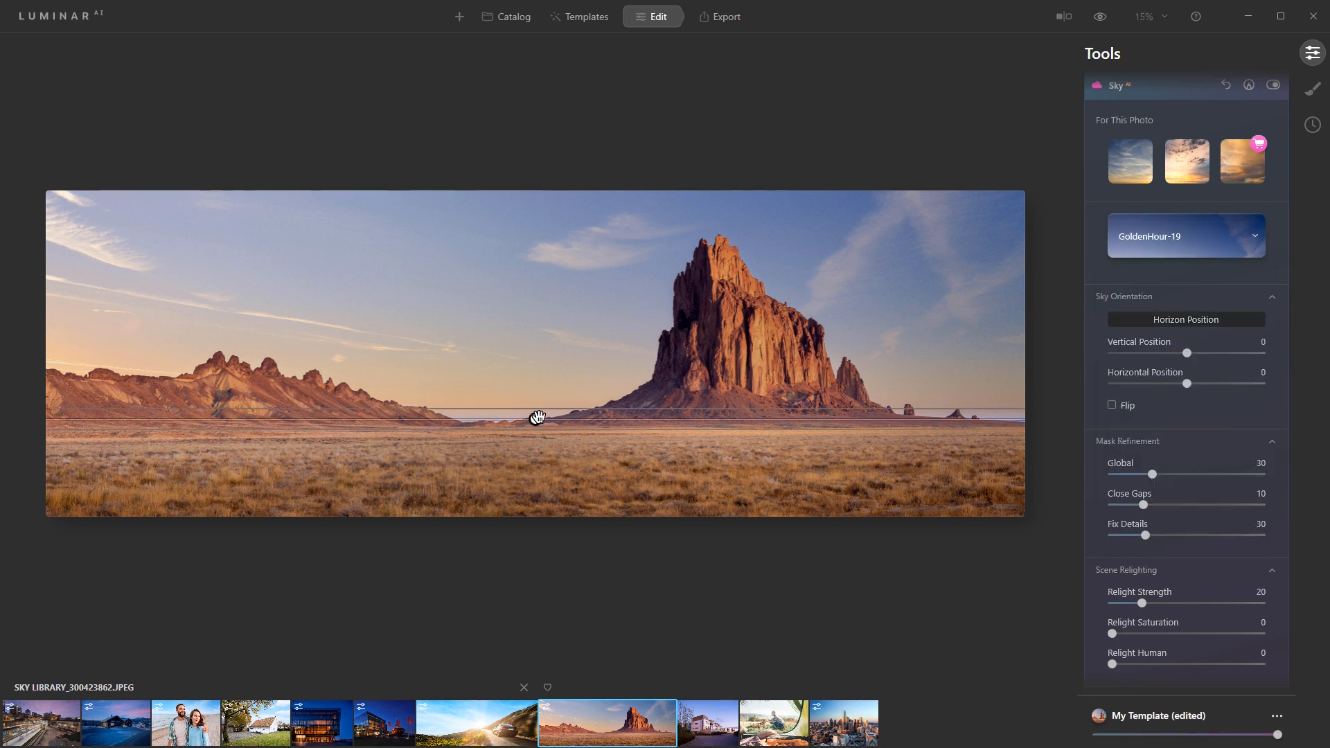
pyautogui.moveTo(536, 419); pyautogui.dragTo(534, 434)
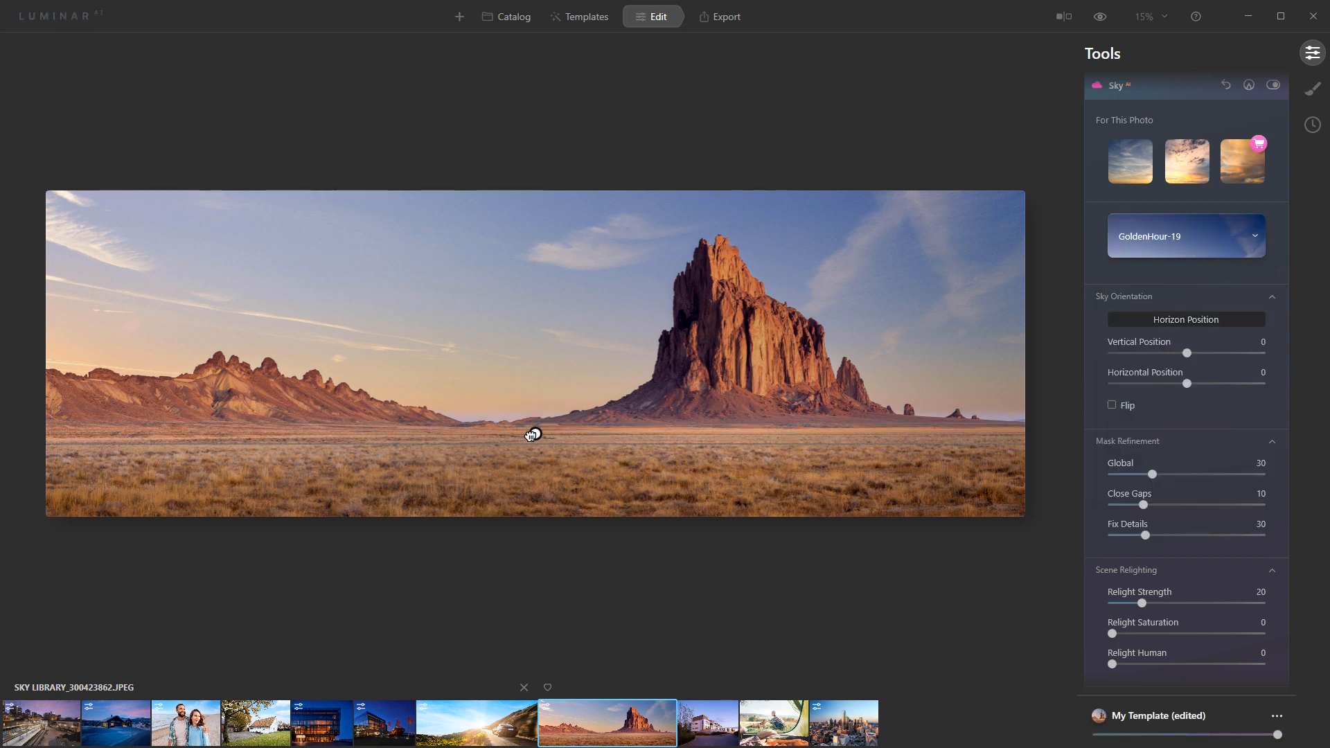
pyautogui.click(1108, 296)
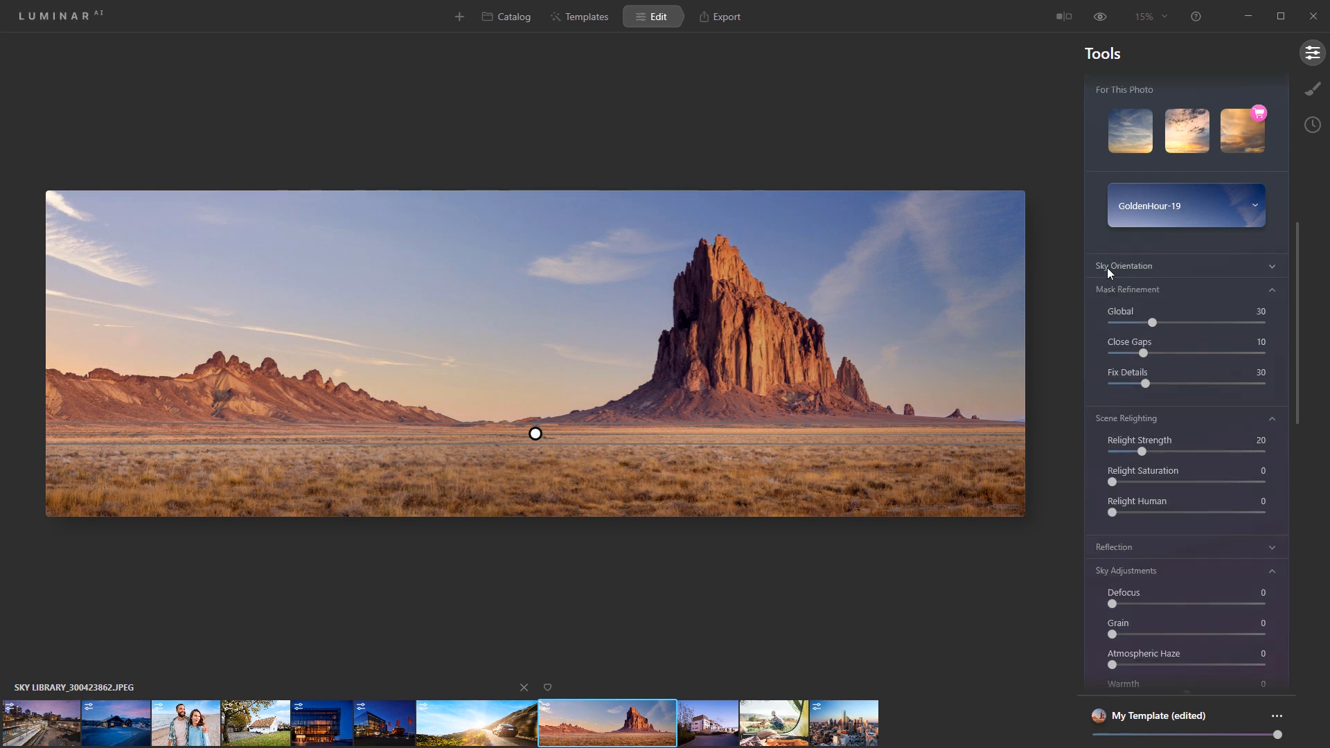
pyautogui.click(1106, 267)
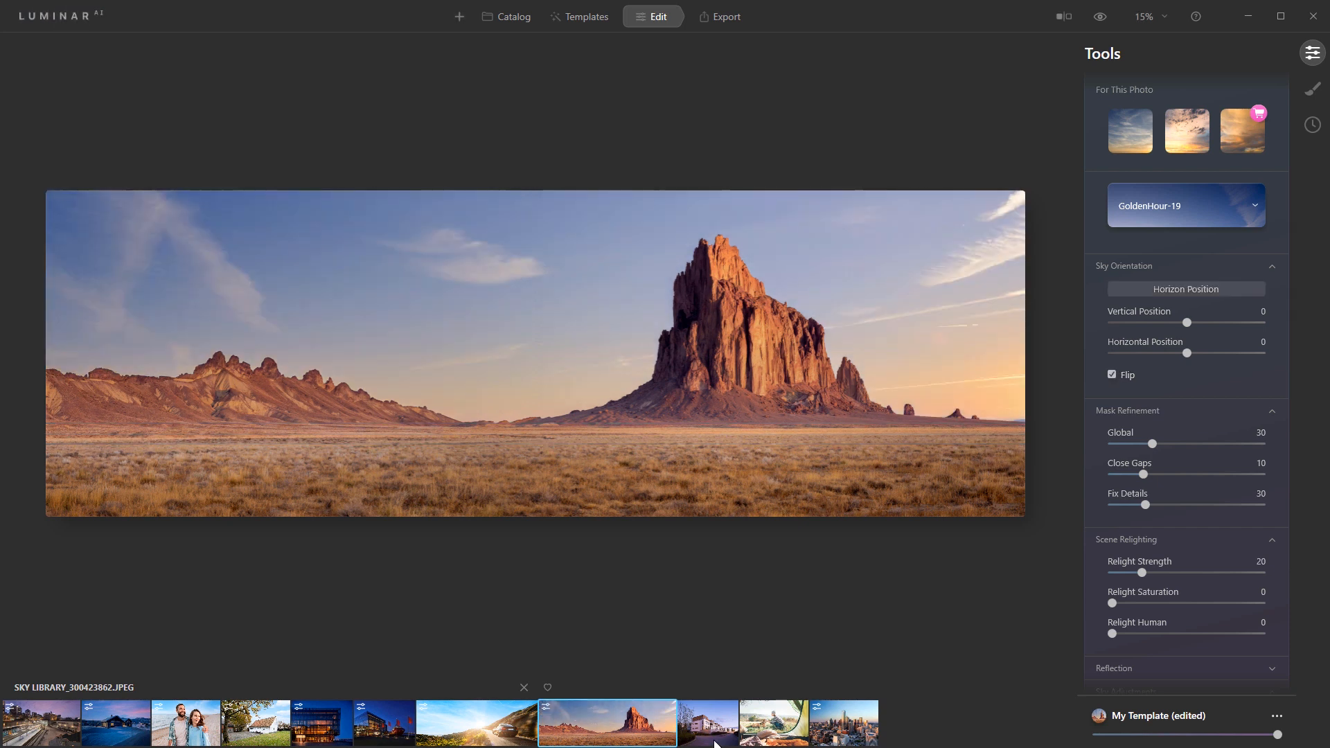
# - Open the city skyline photo and apply the custom GoldenHour-28 sky to it
pyautogui.click(832, 725)
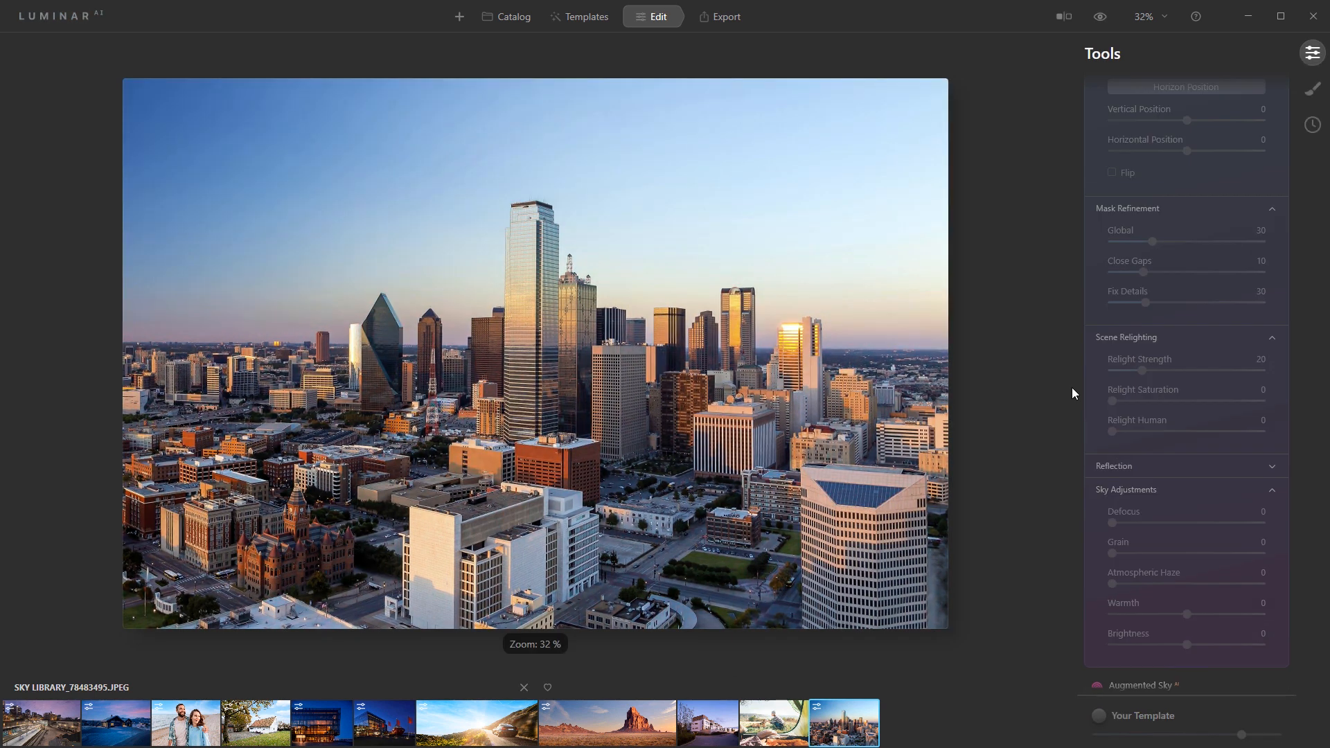
pyautogui.scroll(5, 1178, 331)
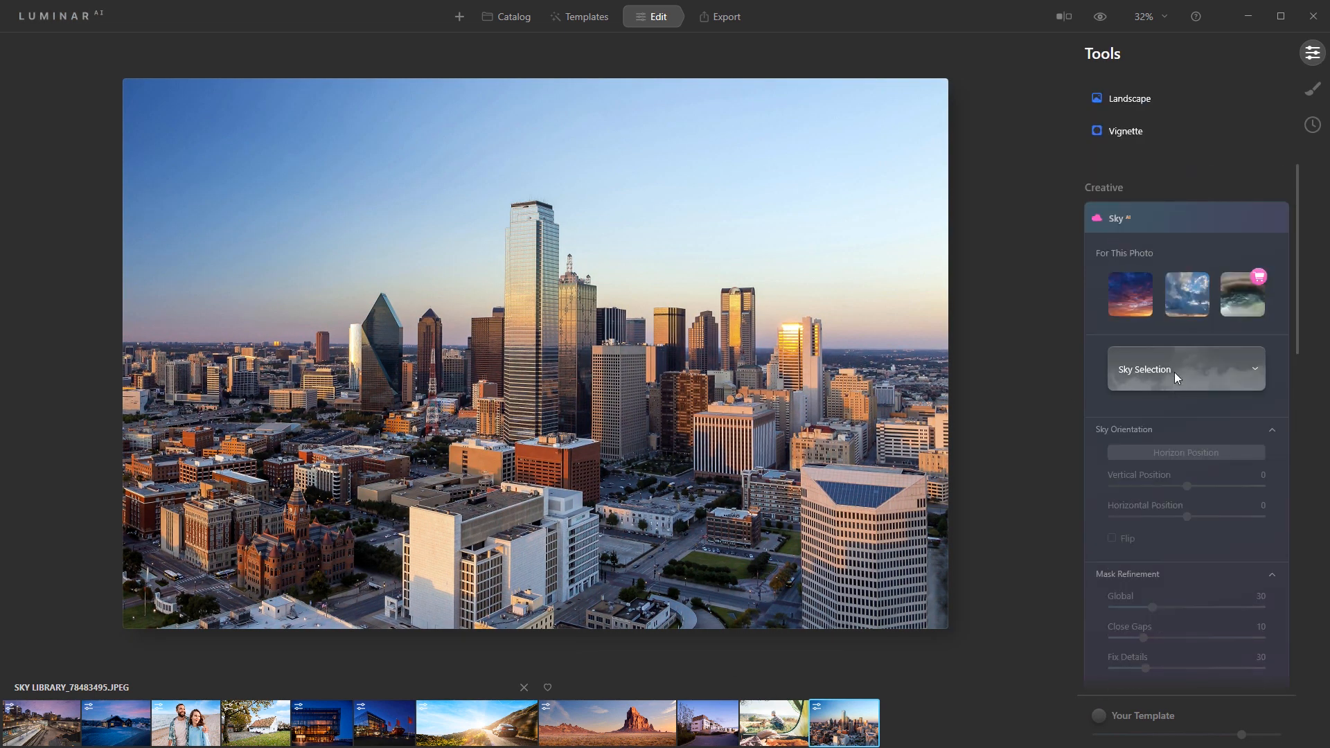
pyautogui.click(1175, 370)
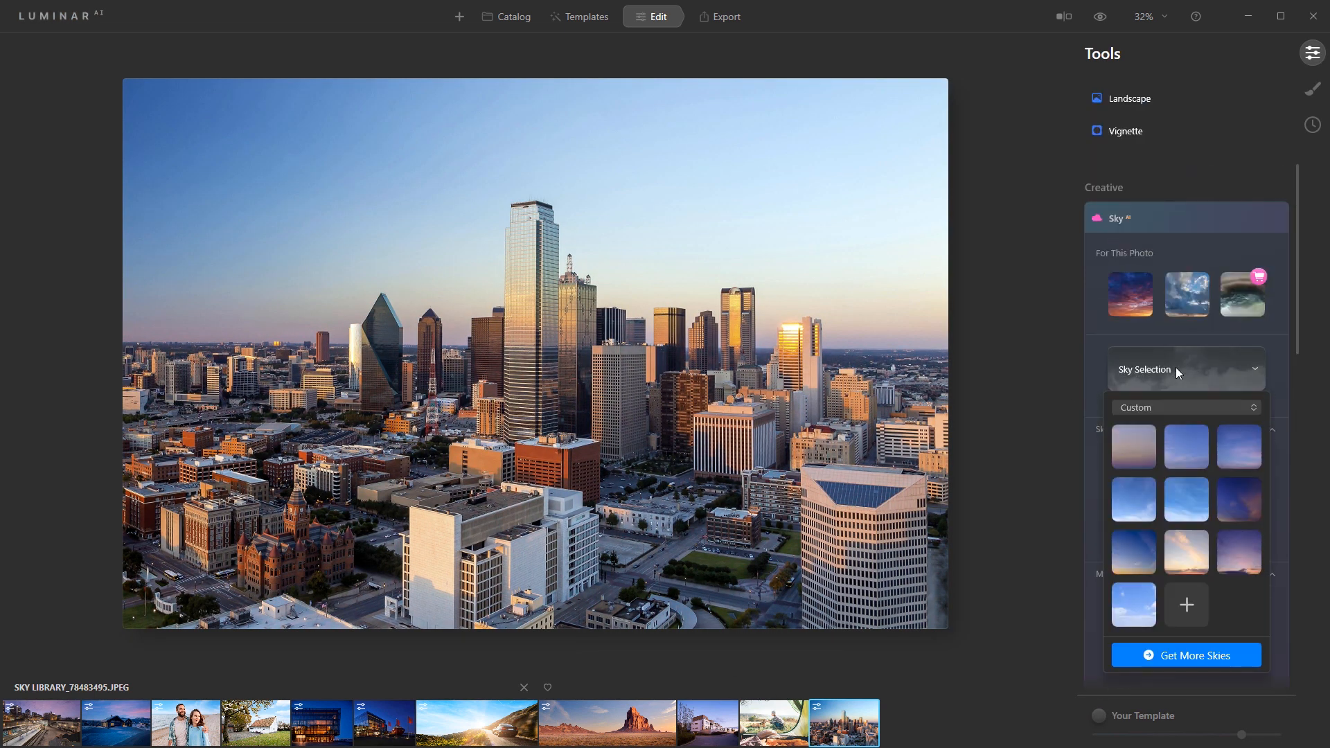
pyautogui.click(1186, 556)
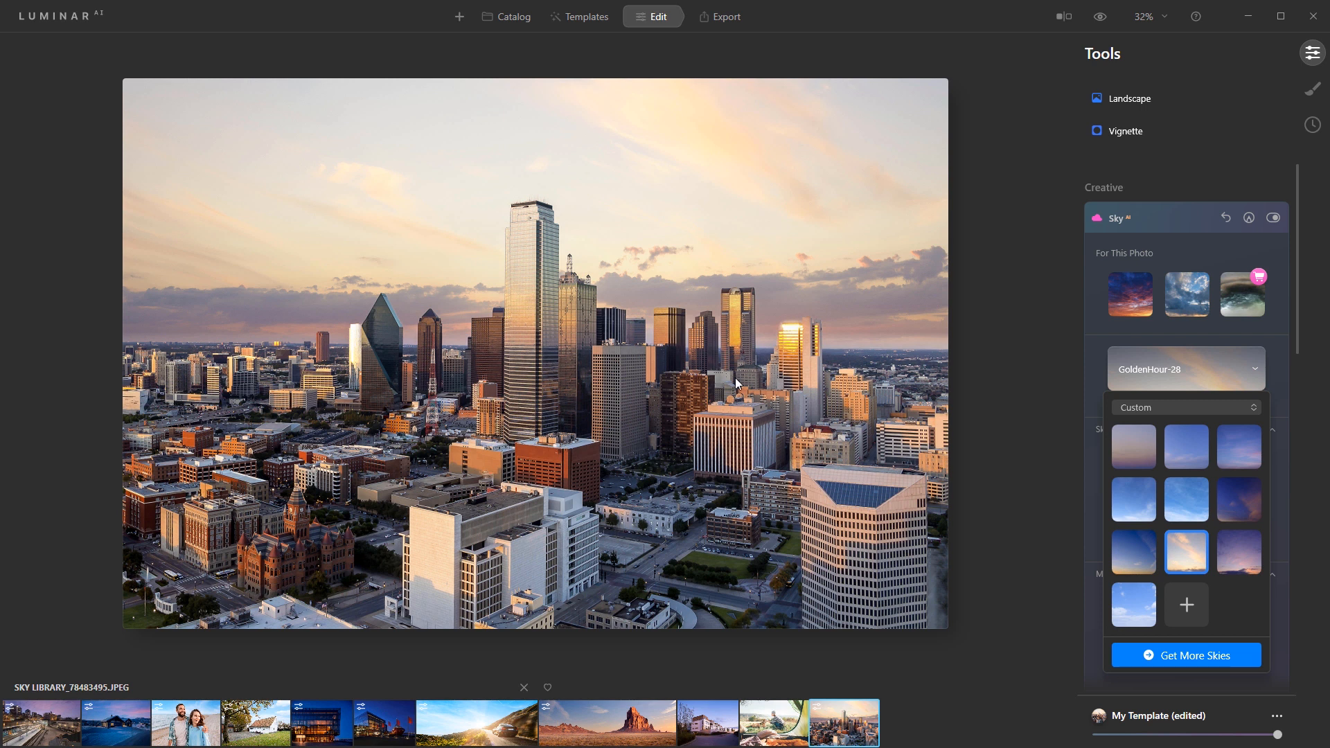
pyautogui.click(1149, 373)
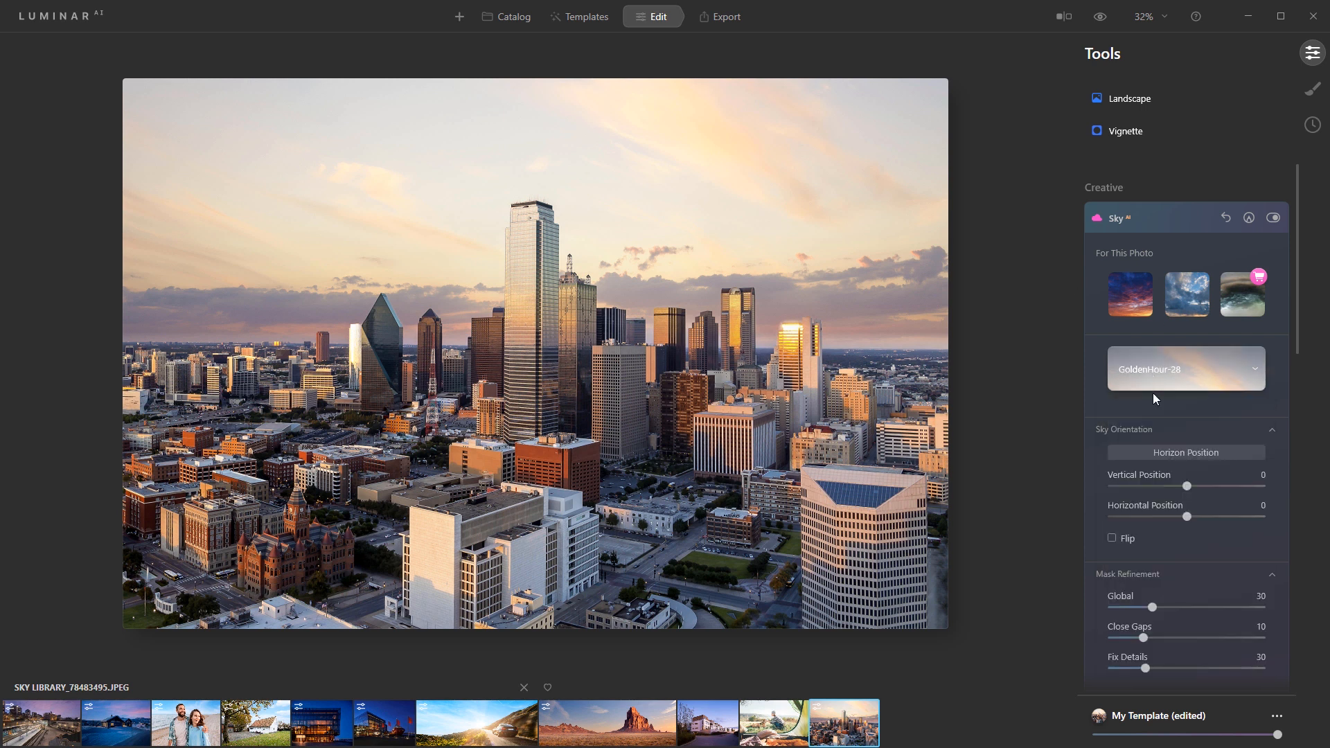
# - Lower the sky's horizon line slightly behind the city buildings and set its Vertical Position to -48
pyautogui.click(1158, 485)
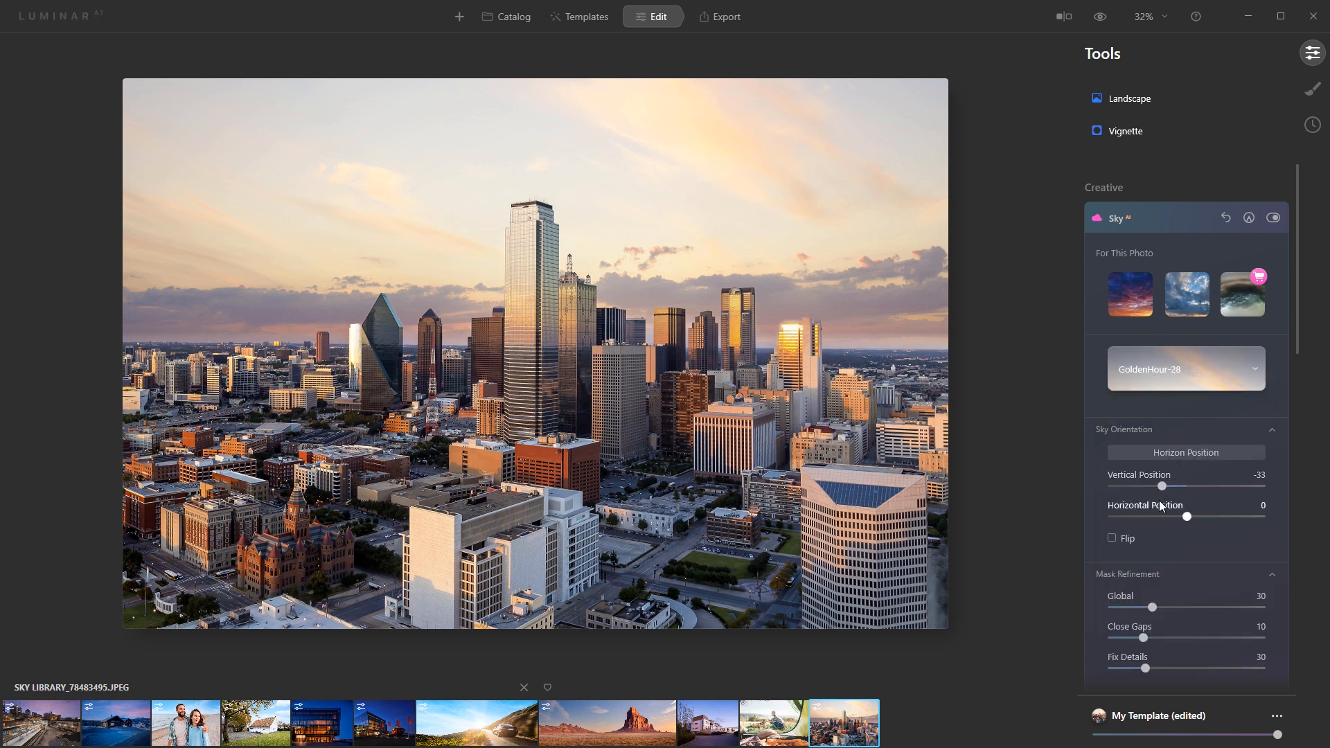
pyautogui.click(1146, 450)
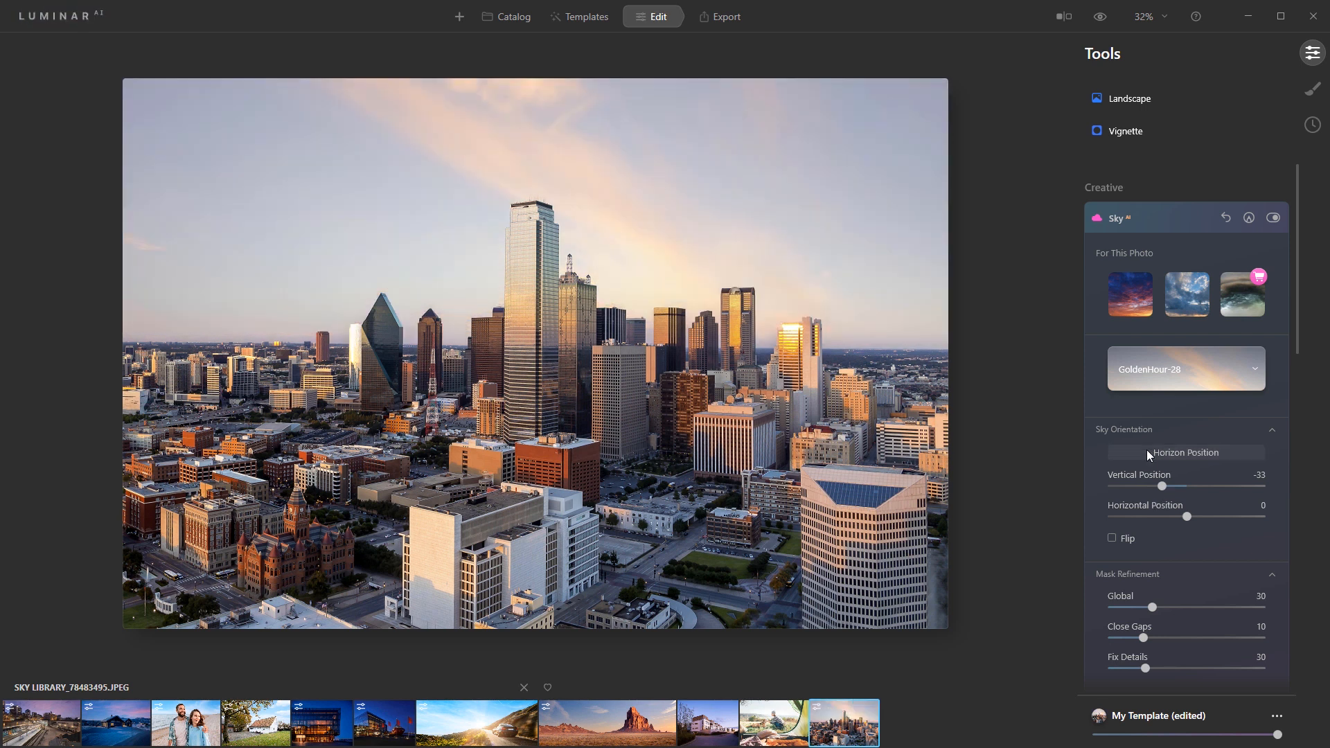
pyautogui.moveTo(535, 344); pyautogui.dragTo(535, 351)
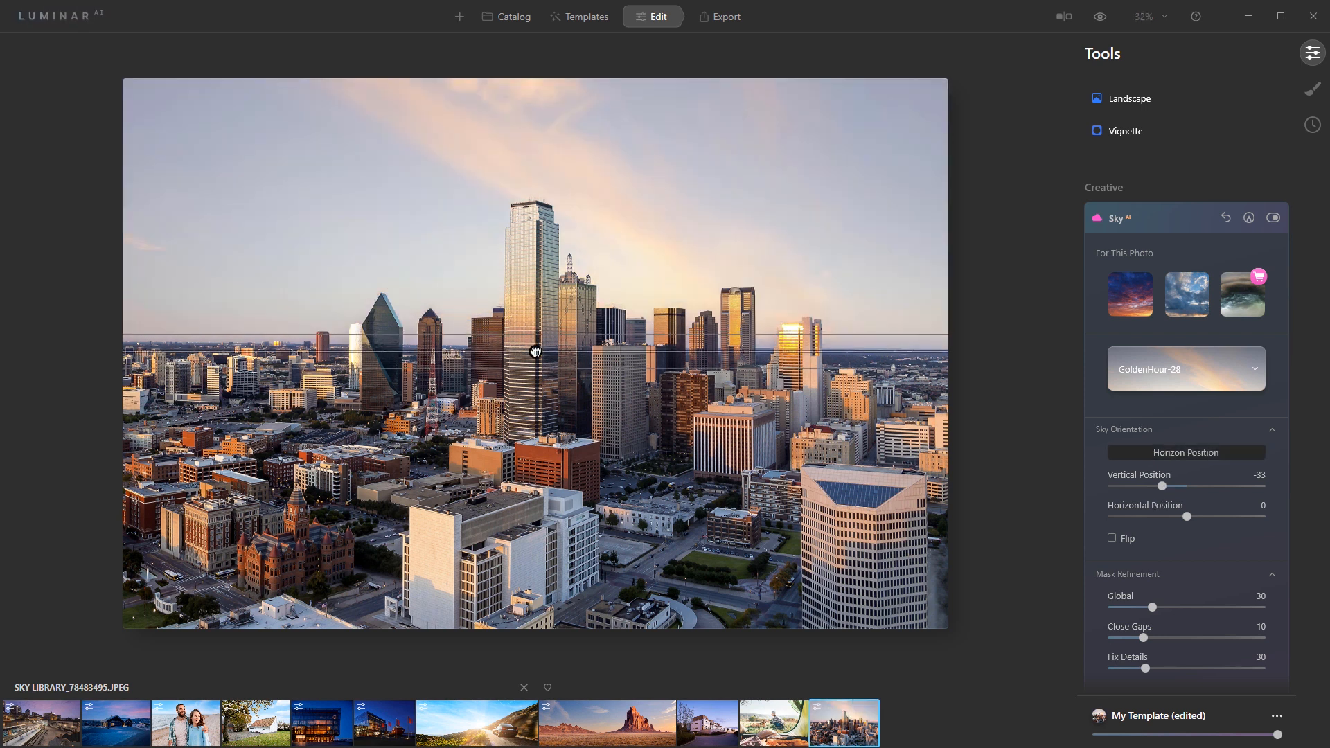
pyautogui.click(1142, 454)
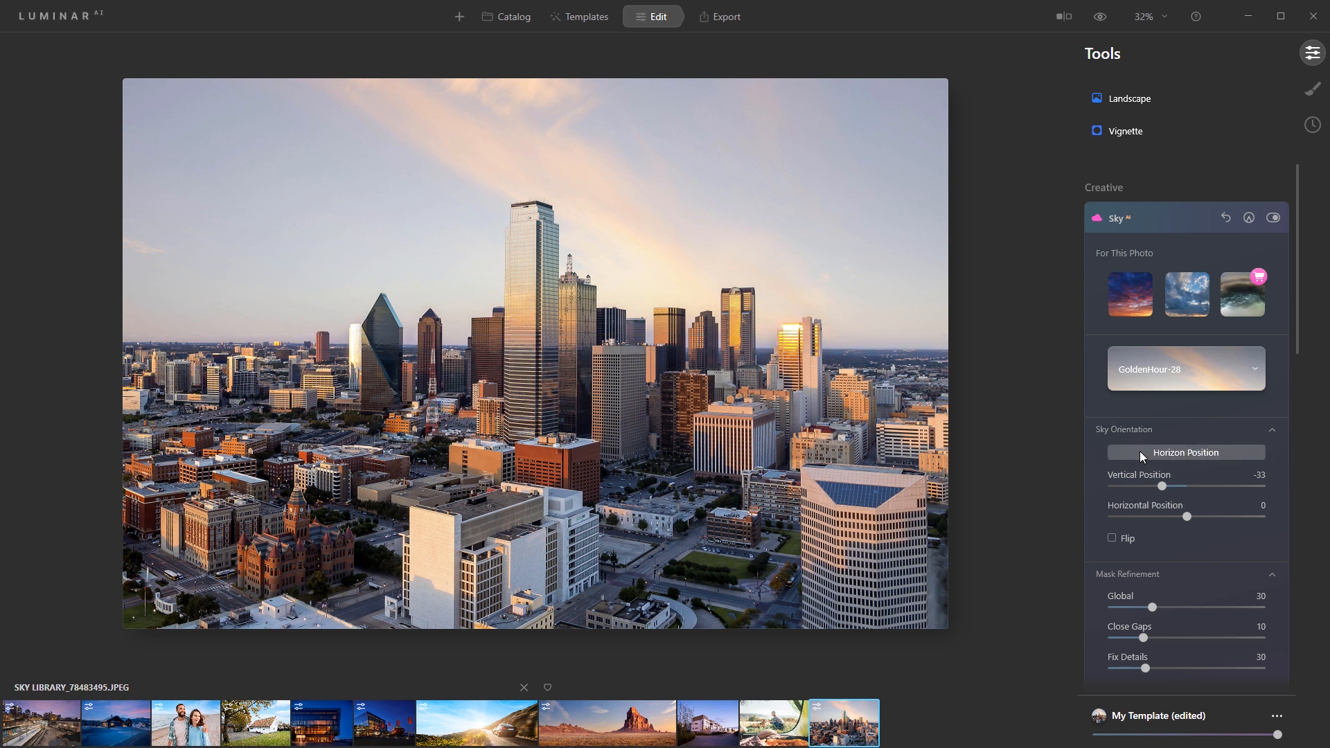
pyautogui.click(1161, 487)
pyautogui.moveTo(1161, 485); pyautogui.dragTo(1152, 485)
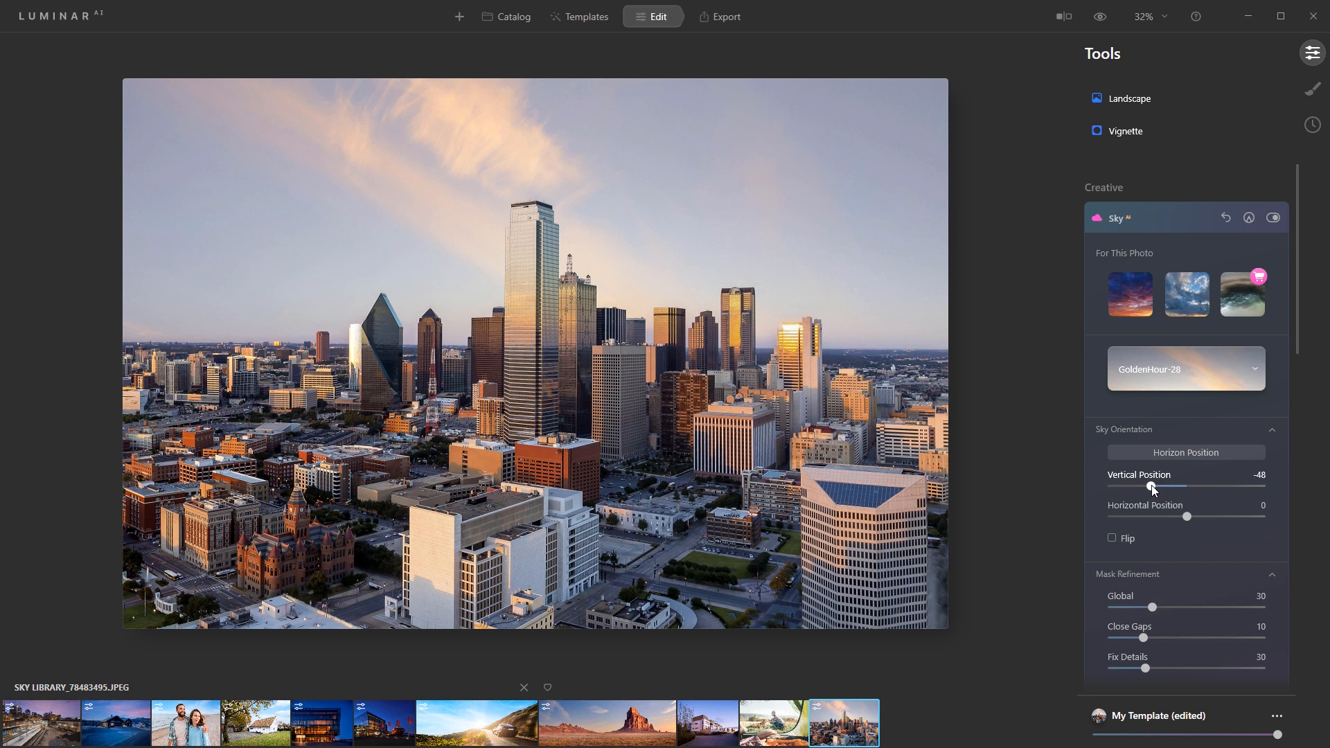